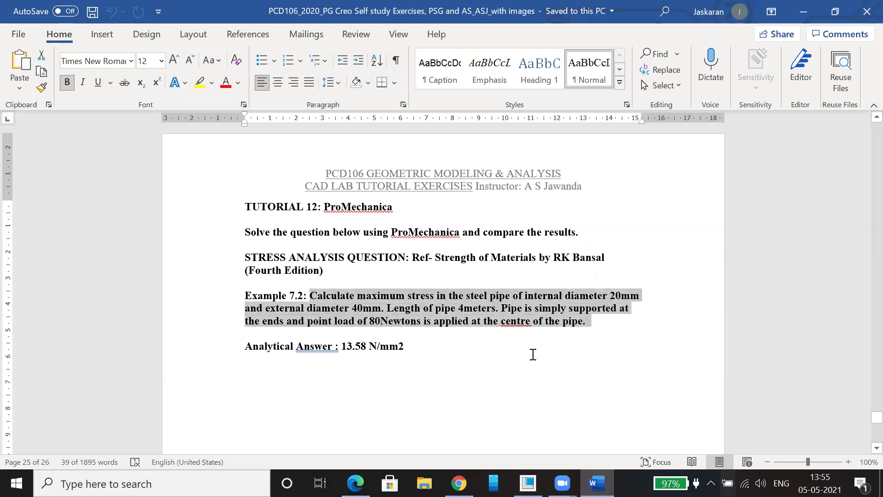
# - Review Example 7.2 in the exercise document, highlighting the pipe dimensions, the simple end supports and the central point load
pyautogui.click(534, 352)
pyautogui.moveTo(526, 309); pyautogui.dragTo(618, 309)
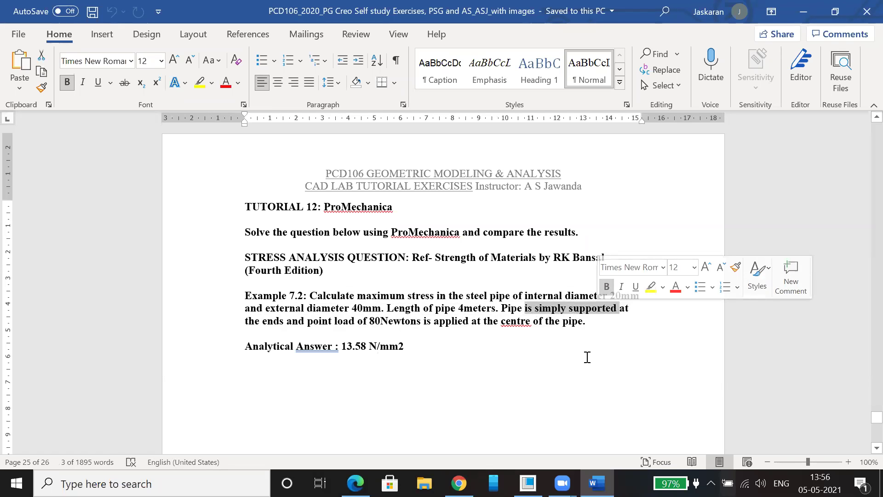
pyautogui.click(467, 369)
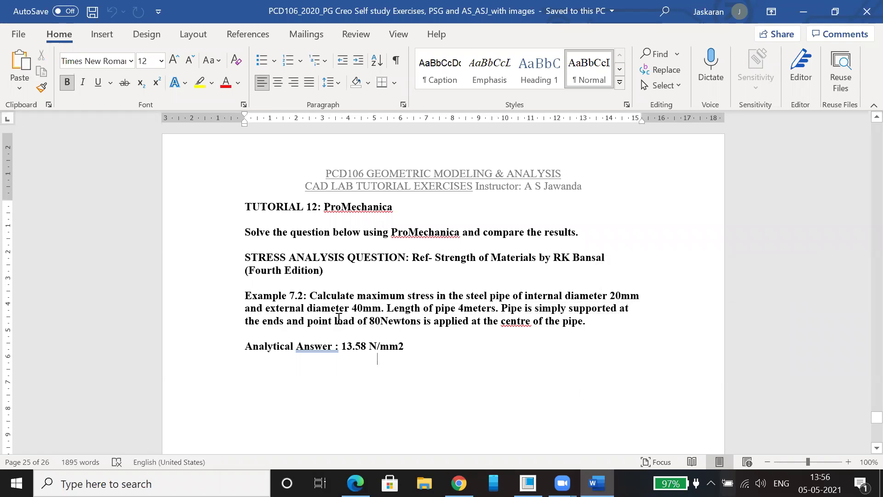
pyautogui.moveTo(358, 297); pyautogui.dragTo(639, 302)
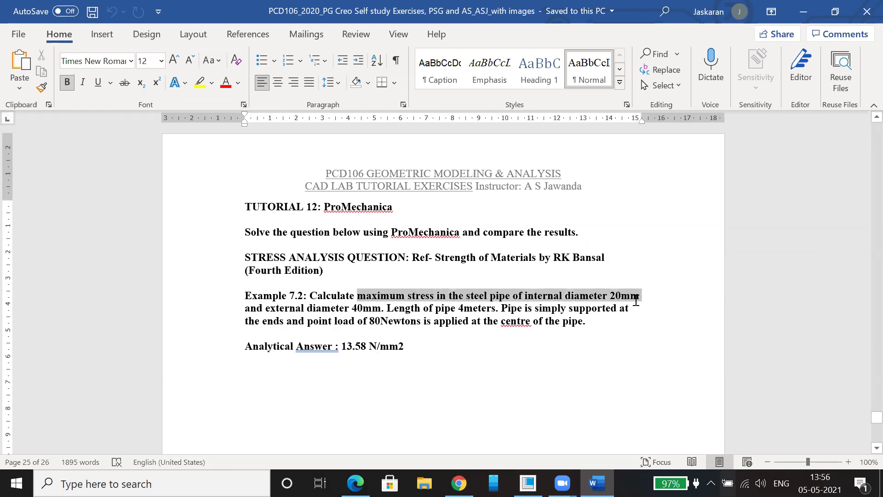
pyautogui.moveTo(267, 308); pyautogui.dragTo(637, 308)
pyautogui.click(515, 334)
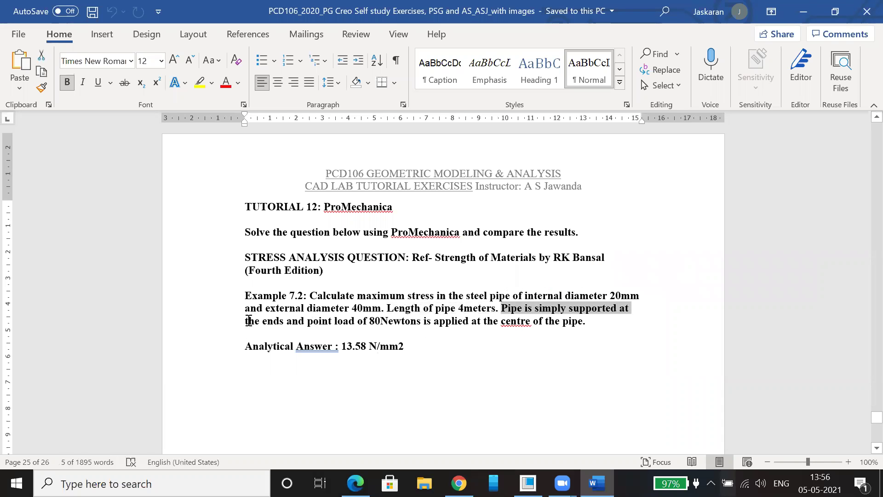
pyautogui.moveTo(311, 320); pyautogui.dragTo(583, 320)
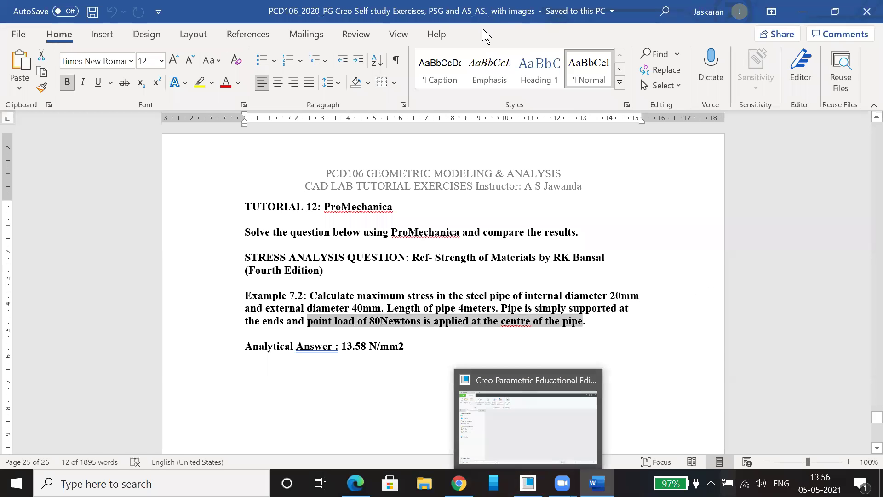
pyautogui.click(523, 257)
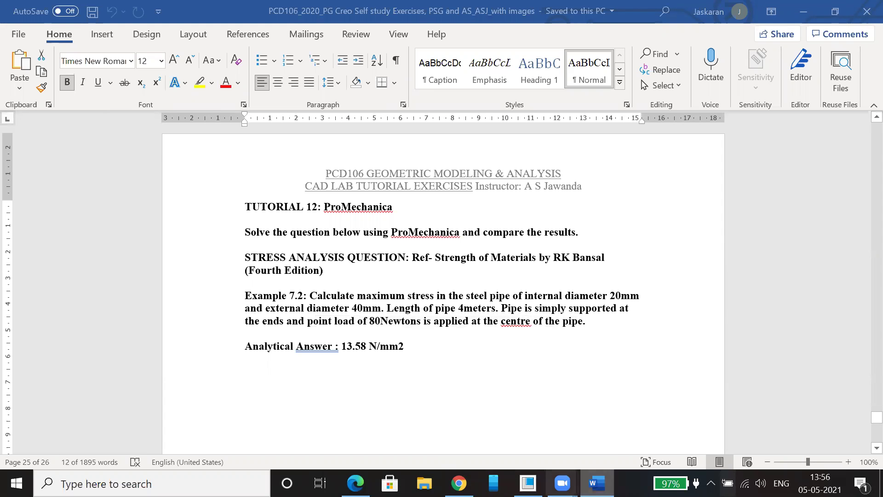
# - Switch to Creo Parametric and set the CADA folder from the favorites as the working directory
pyautogui.click(527, 483)
pyautogui.click(73, 262)
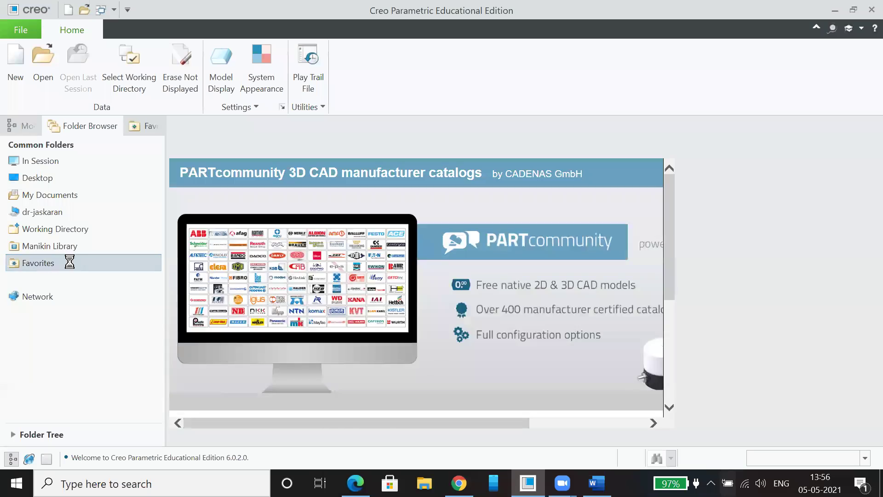
pyautogui.click(196, 185)
pyautogui.rightClick(198, 186)
pyautogui.click(248, 376)
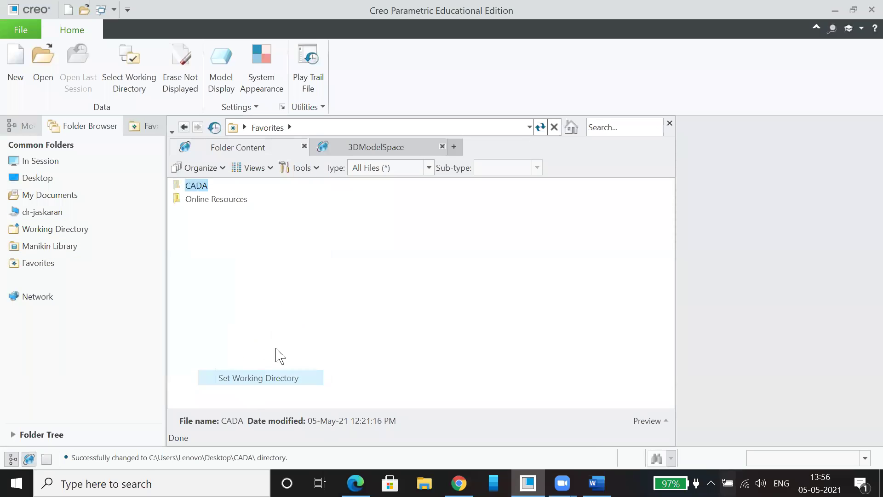
pyautogui.click(669, 123)
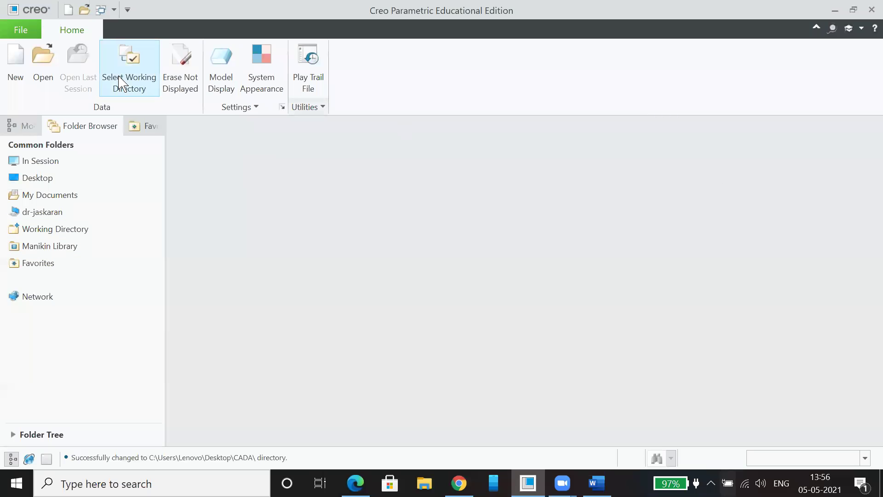
# - Start a new solid part named 5th_may without using the default template
pyautogui.click(13, 58)
pyautogui.click(367, 344)
pyautogui.moveTo(419, 297); pyautogui.dragTo(376, 298)
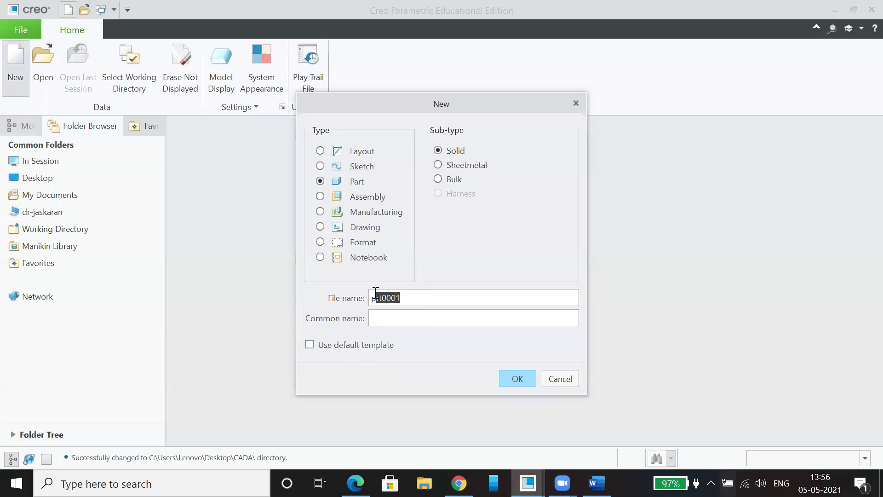
pyautogui.press('BackSpace')
pyautogui.press('BackSpace')
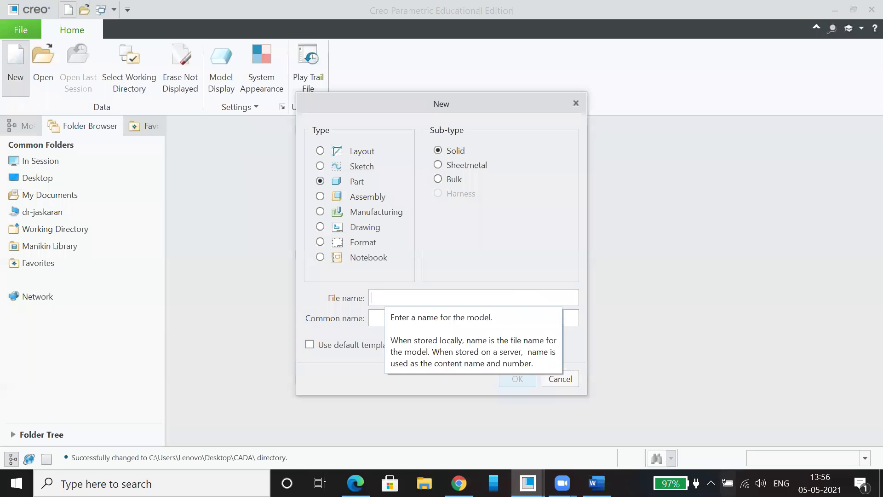
pyautogui.write('5th')
pyautogui.write('_tray')
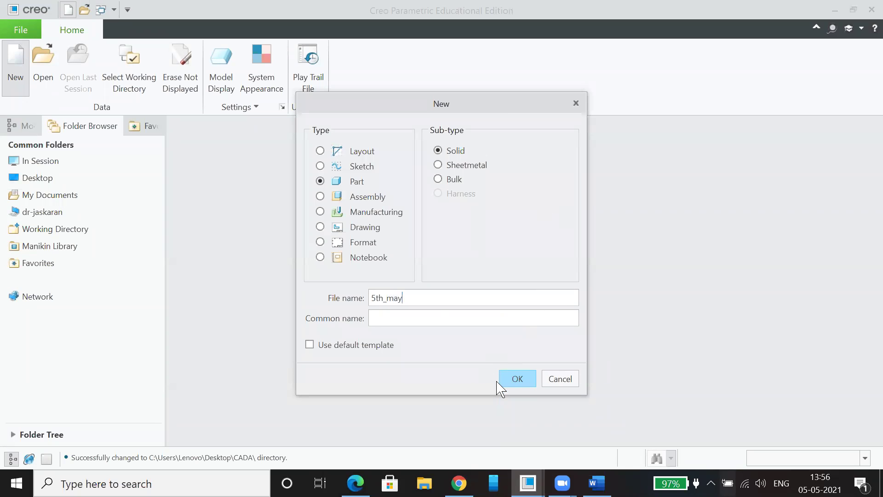
pyautogui.click(506, 383)
# - Create the part from the mmns_part_solid template
pyautogui.click(565, 206)
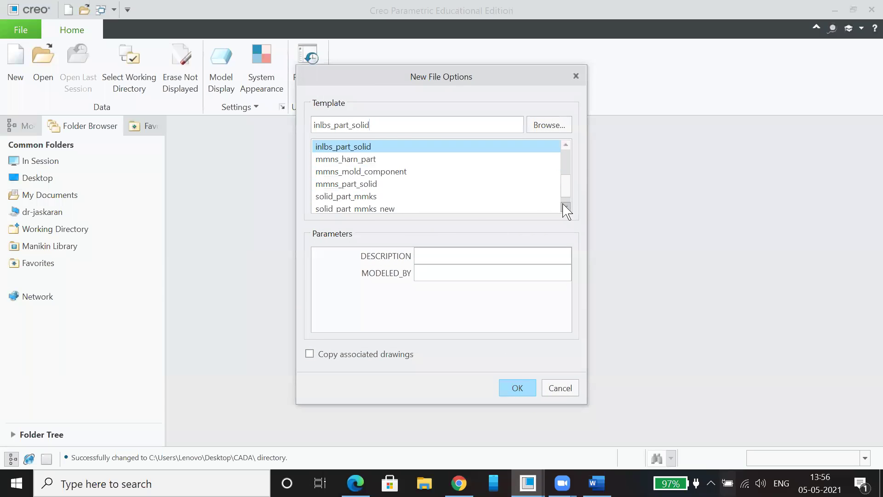
pyautogui.click(363, 183)
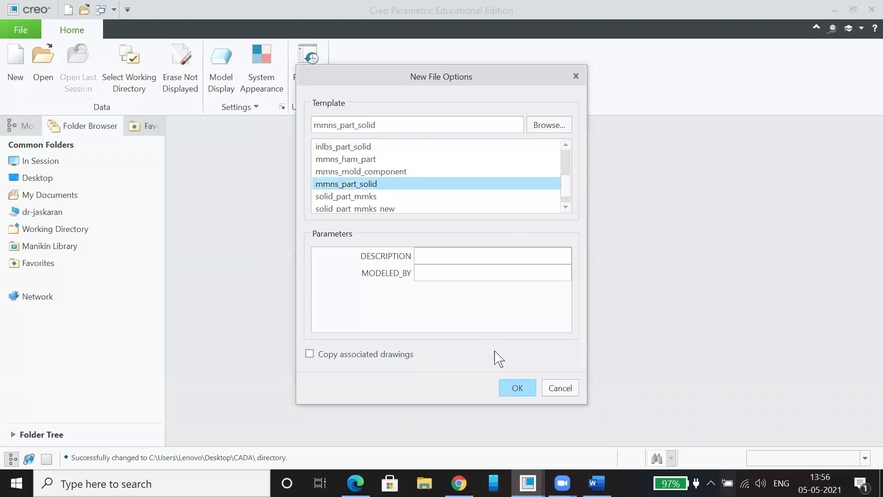
pyautogui.click(520, 387)
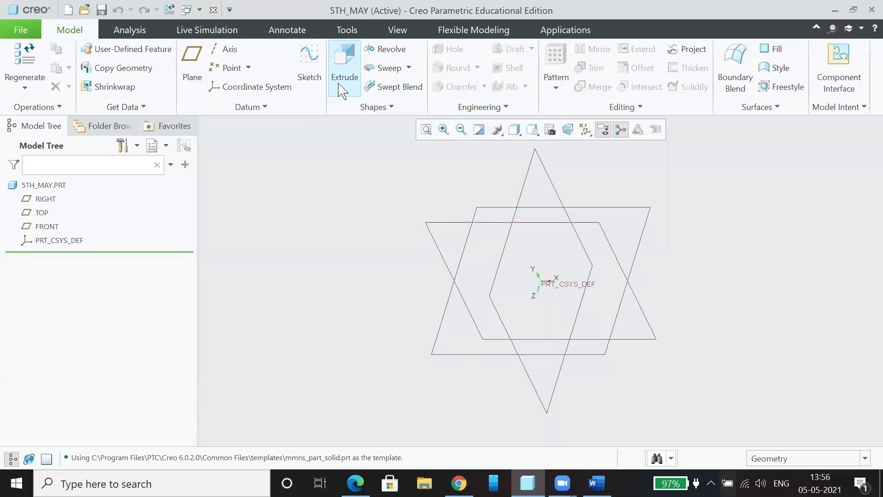
# - Switch to the Word exercise and check the pipe's internal and external diameters and its length
pyautogui.click(596, 483)
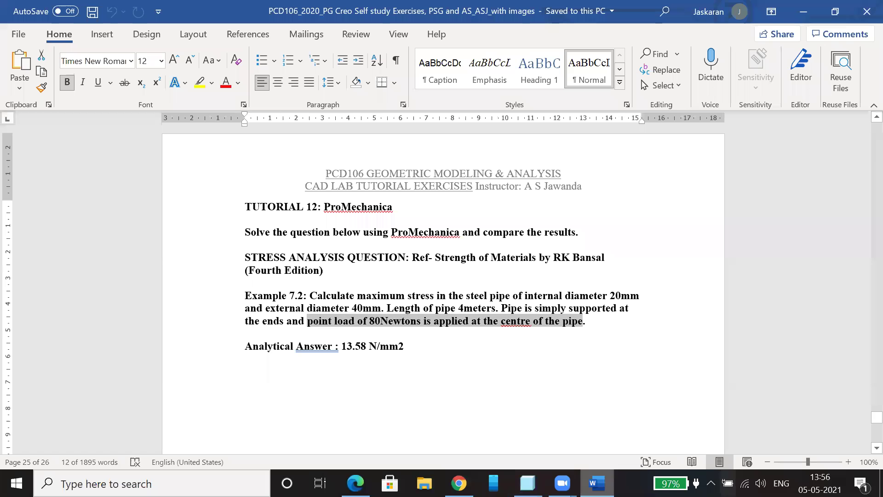
pyautogui.click(598, 295)
pyautogui.click(612, 294)
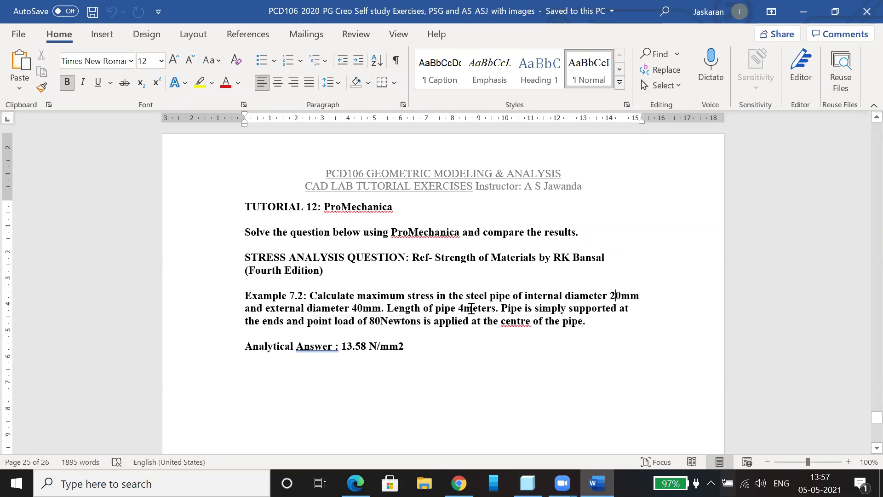
# - Return to Creo and start an Extrude sketch on the RIGHT plane, with the TOP plane oriented as Top, viewed in 2D
pyautogui.click(528, 483)
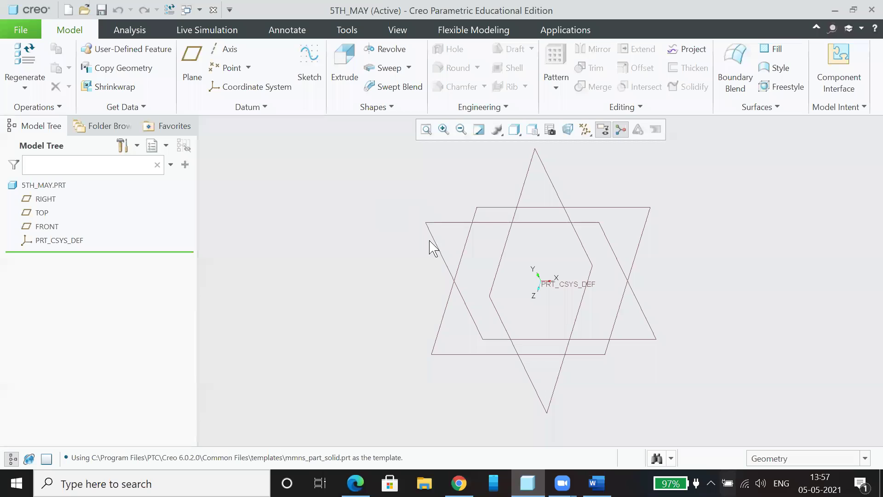
pyautogui.click(502, 253)
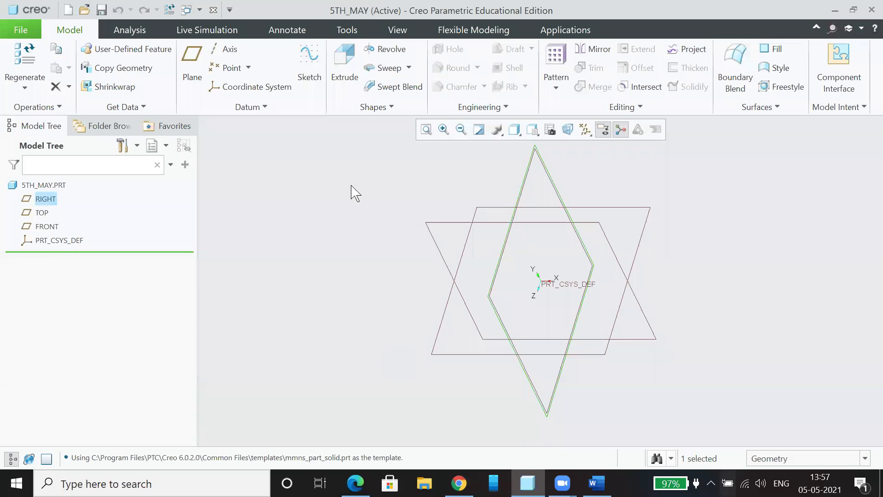
pyautogui.click(345, 73)
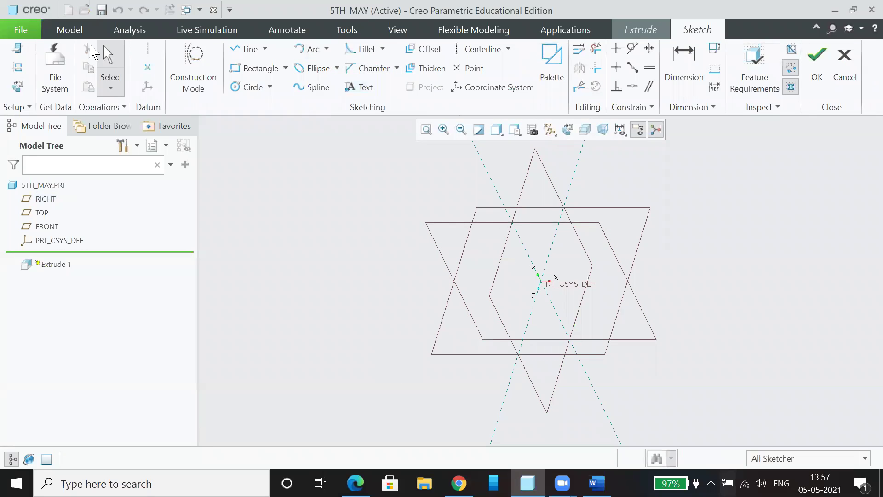
pyautogui.click(17, 48)
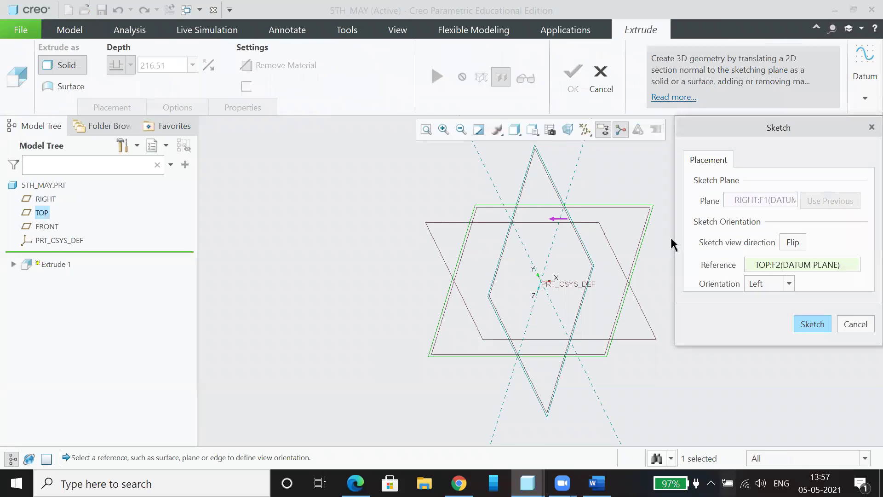
pyautogui.click(788, 285)
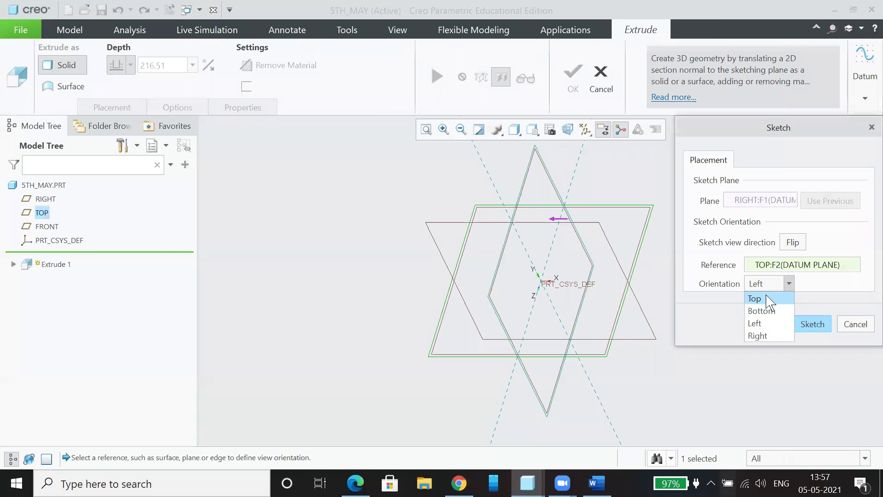
pyautogui.click(756, 295)
pyautogui.click(811, 323)
pyautogui.click(567, 129)
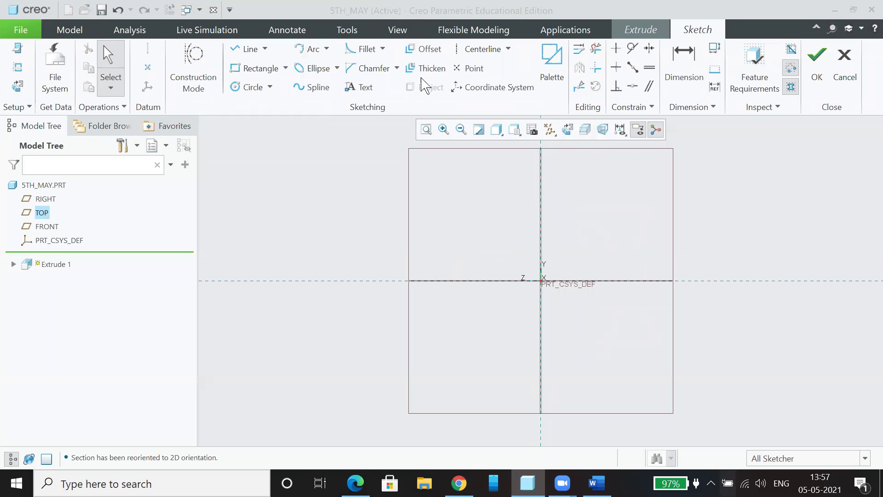
# - Sketch two concentric circles centred on the origin, about 102 mm and 161 mm in diameter
pyautogui.click(251, 87)
pyautogui.click(546, 285)
pyautogui.click(550, 305)
pyautogui.click(543, 289)
pyautogui.click(553, 321)
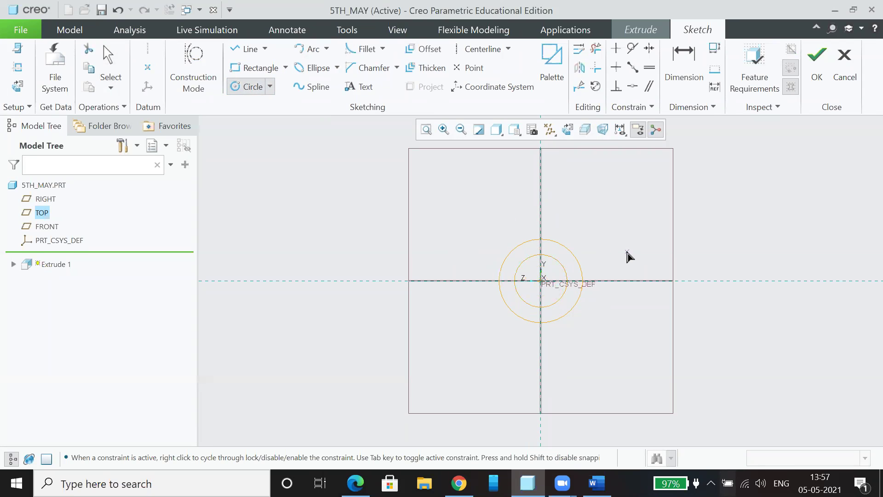
pyautogui.middleClick(628, 255)
# - Set the inner circle's diameter to 20 mm and the outer one's to 40 mm, and finish the sketch
pyautogui.doubleClick(493, 254)
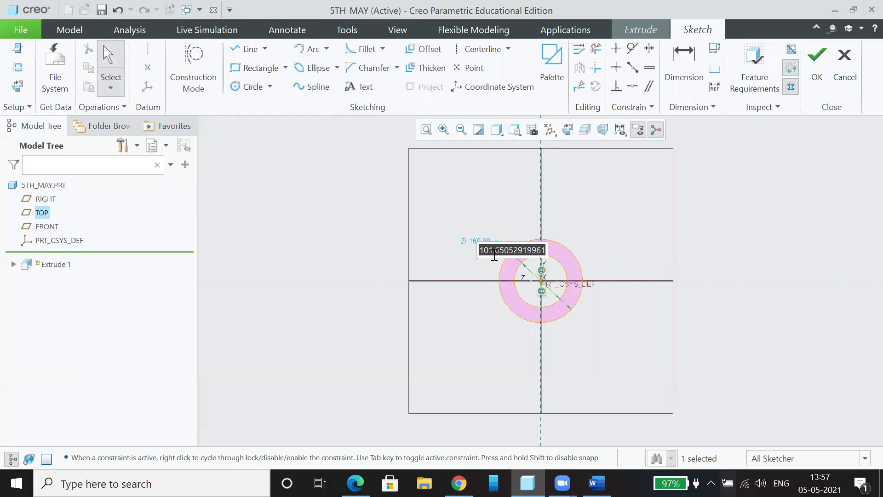
pyautogui.write('20')
pyautogui.press('Return')
pyautogui.doubleClick(483, 243)
pyautogui.write('40')
pyautogui.press('Return')
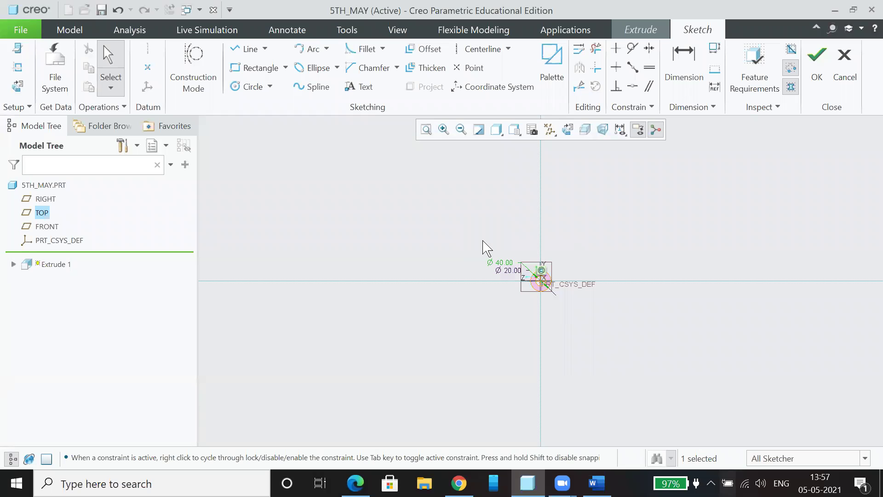
pyautogui.click(826, 58)
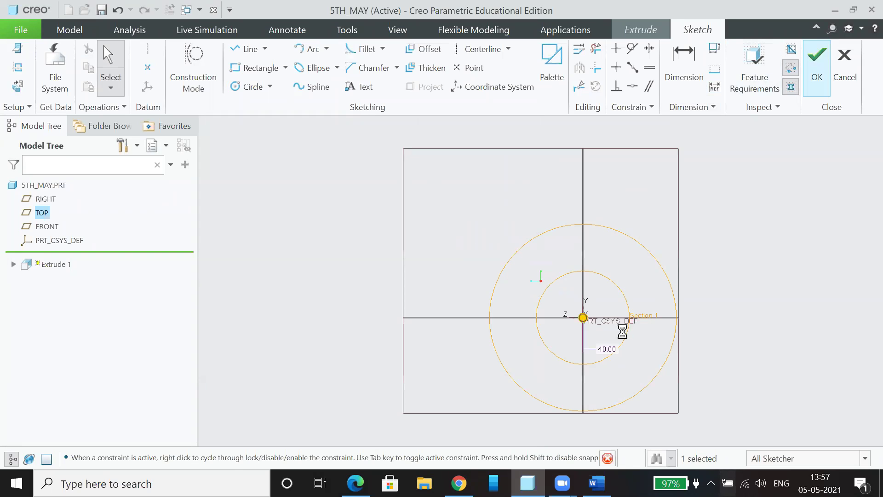
# - Extrude the ring profile 4000 mm symmetrically about the sketch plane and show the pipe in the default orientation
pyautogui.doubleClick(167, 65)
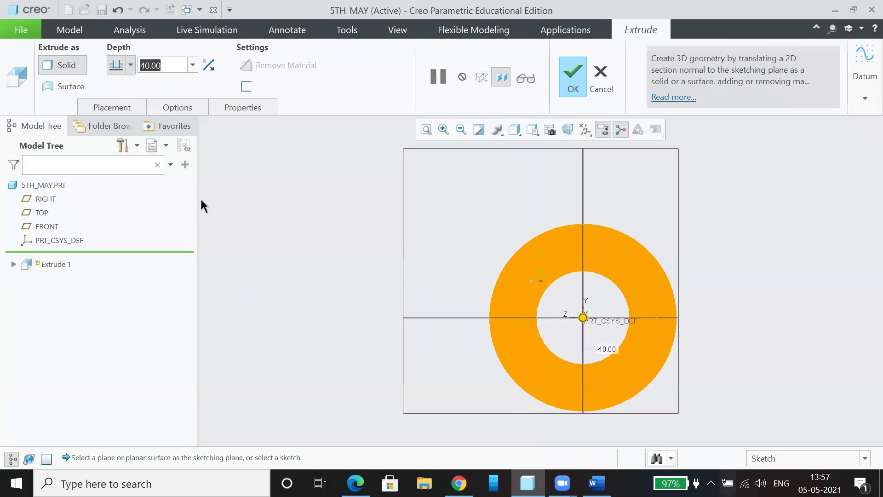
pyautogui.write('4000')
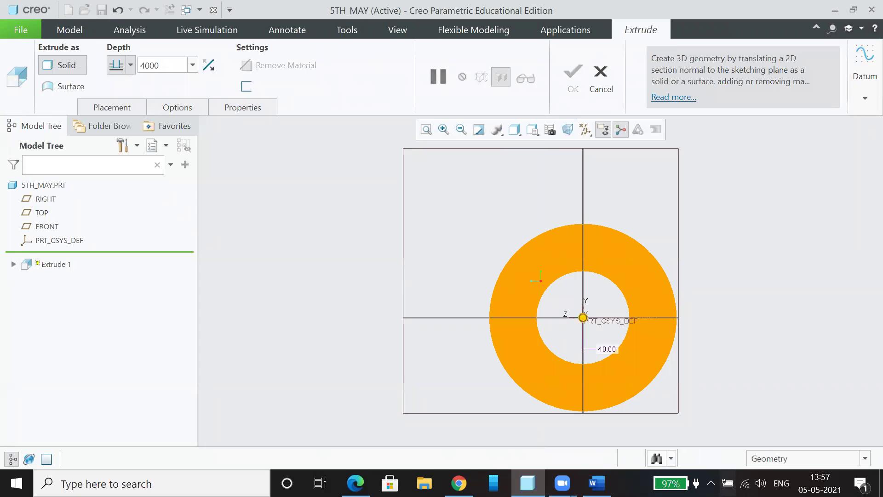
pyautogui.click(131, 65)
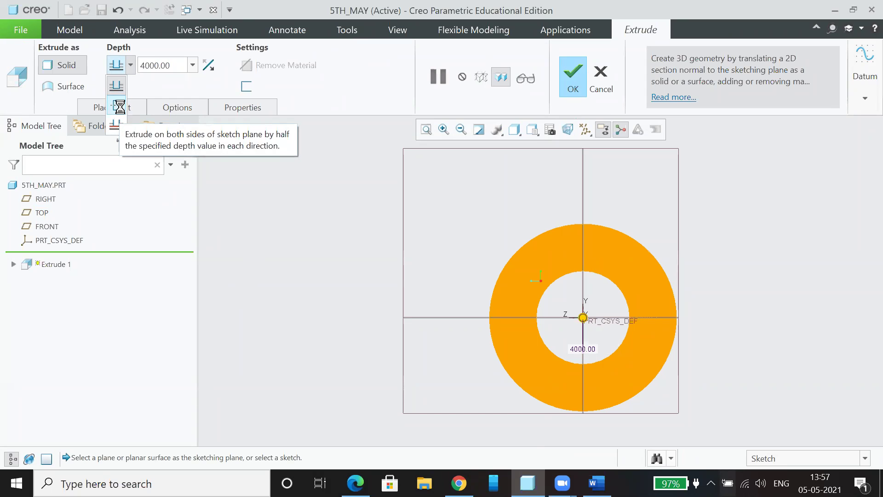
pyautogui.click(120, 106)
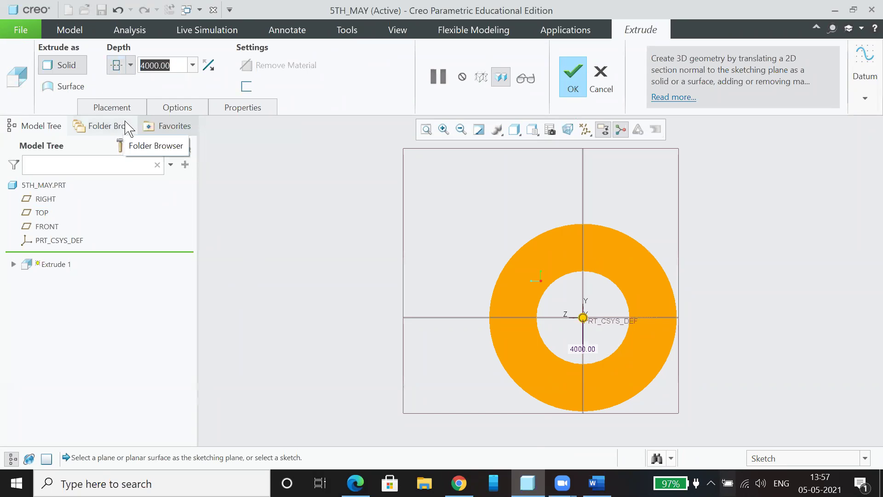
pyautogui.click(573, 83)
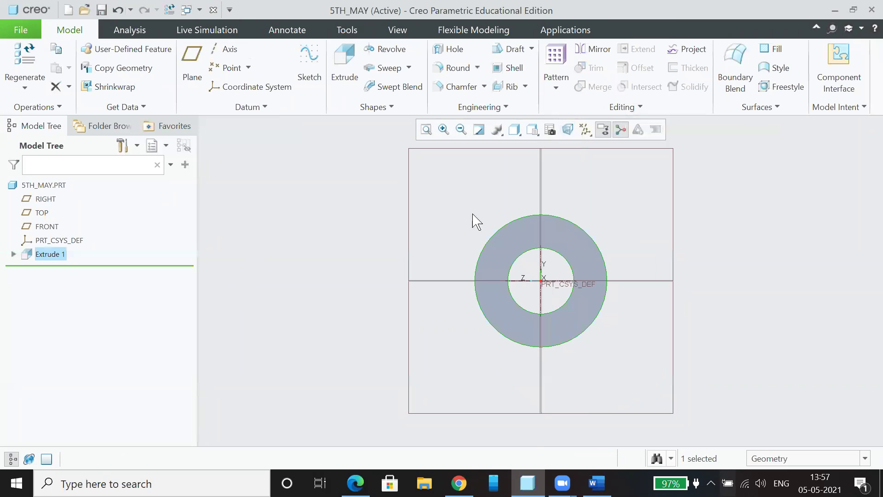
pyautogui.click(533, 131)
pyautogui.click(537, 145)
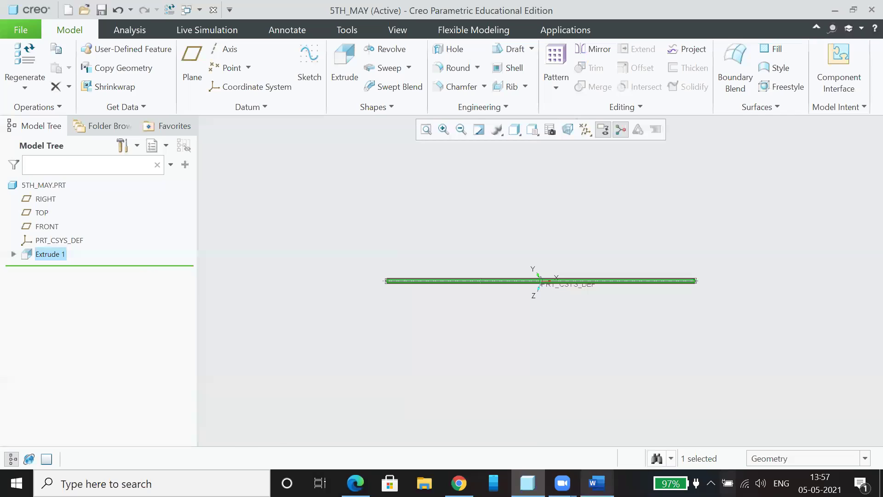
# - Switch to the Word exercise and highlight the reference book's author in the stress analysis question heading
pyautogui.click(596, 483)
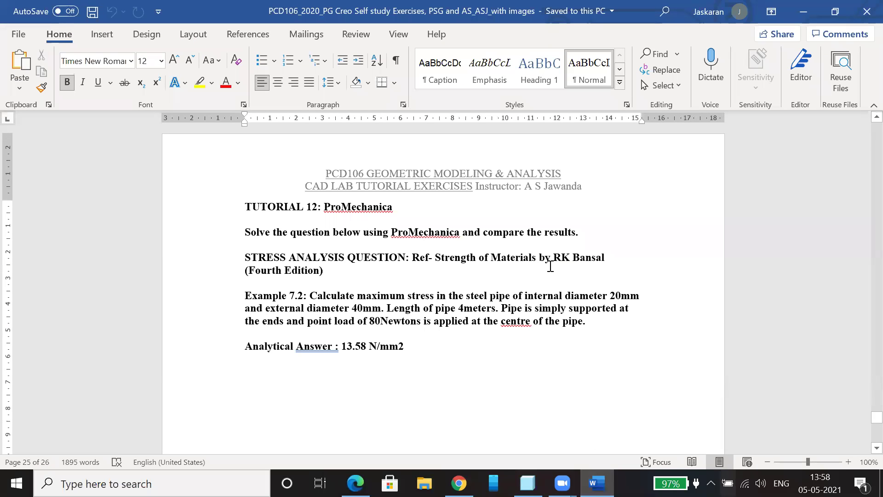
pyautogui.moveTo(568, 258); pyautogui.dragTo(612, 259)
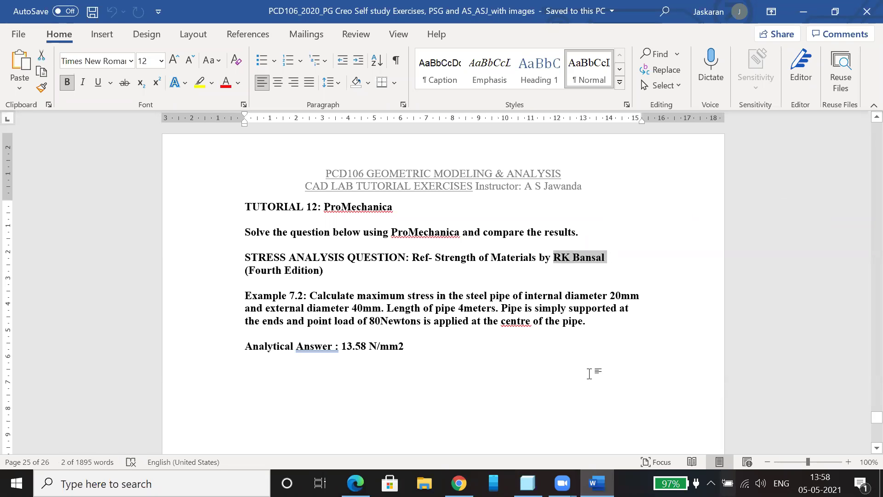
# - Highlight the exercise's simply supported condition for the pipe, and switch back to Creo Parametric
pyautogui.click(542, 348)
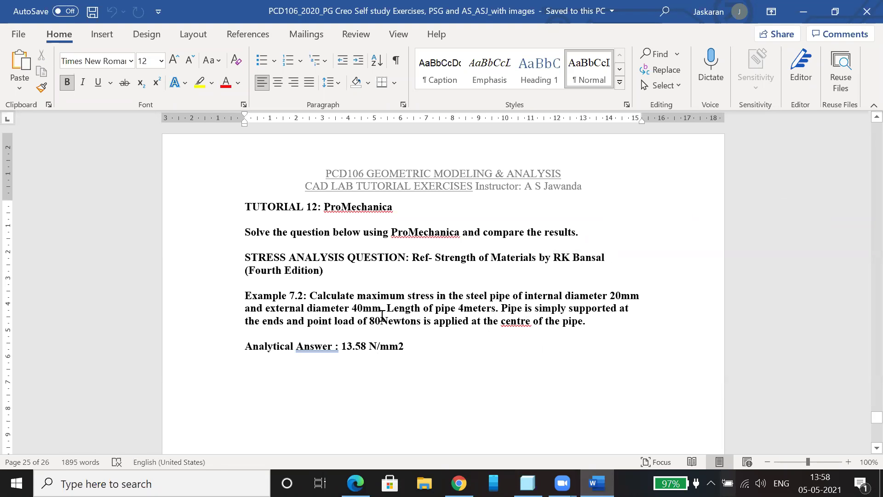
pyautogui.moveTo(521, 307); pyautogui.dragTo(640, 306)
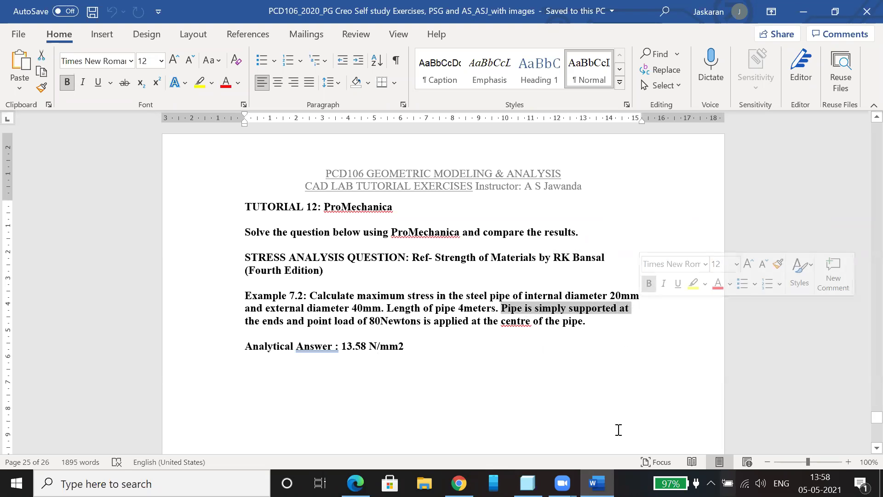
pyautogui.click(528, 483)
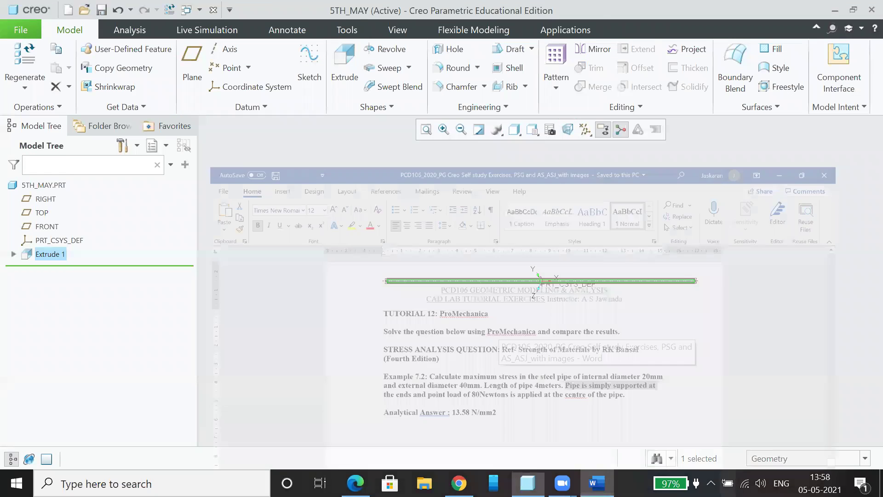
# - Bring the pipe model into the Simulate application in structure mode
pyautogui.click(572, 31)
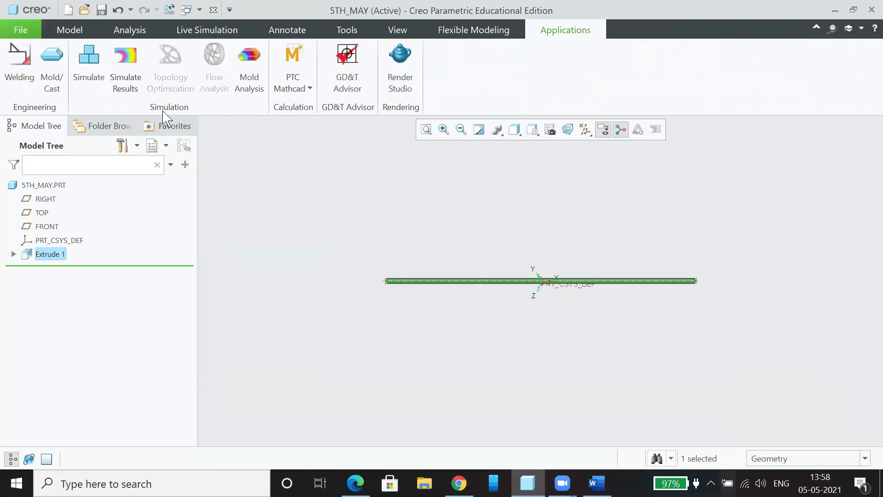
pyautogui.click(91, 71)
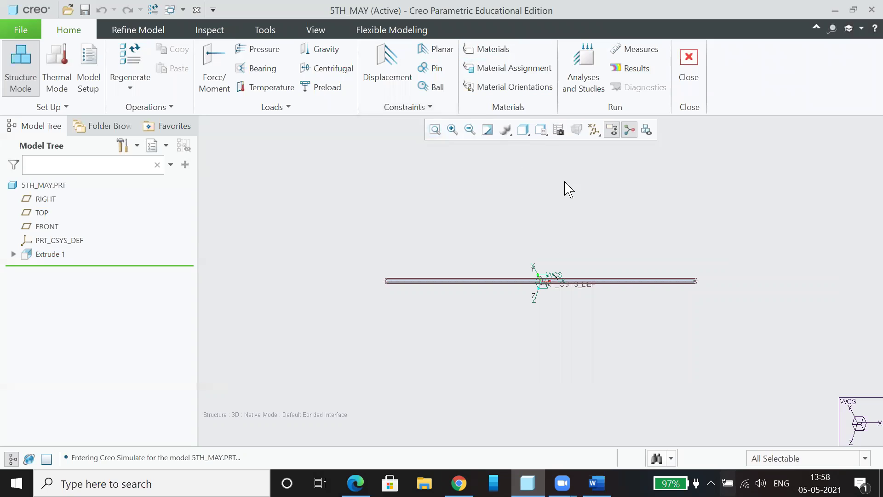
pyautogui.click(629, 130)
# - Start a displacement constraint and create a new constraint set named Simply_supported for it
pyautogui.click(388, 77)
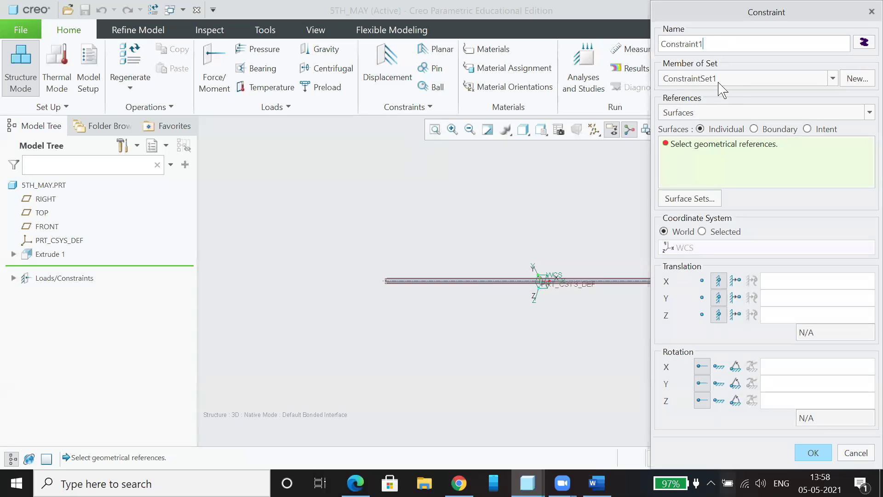
pyautogui.click(856, 78)
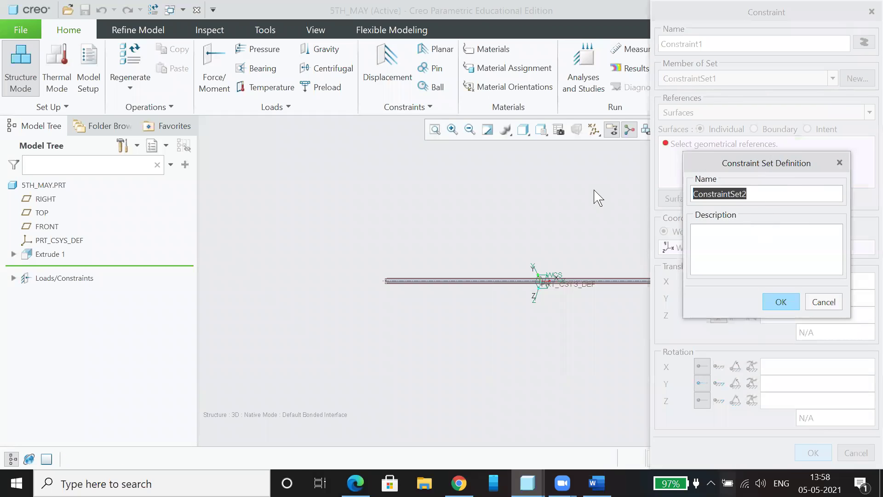
pyautogui.write('Simply_supported')
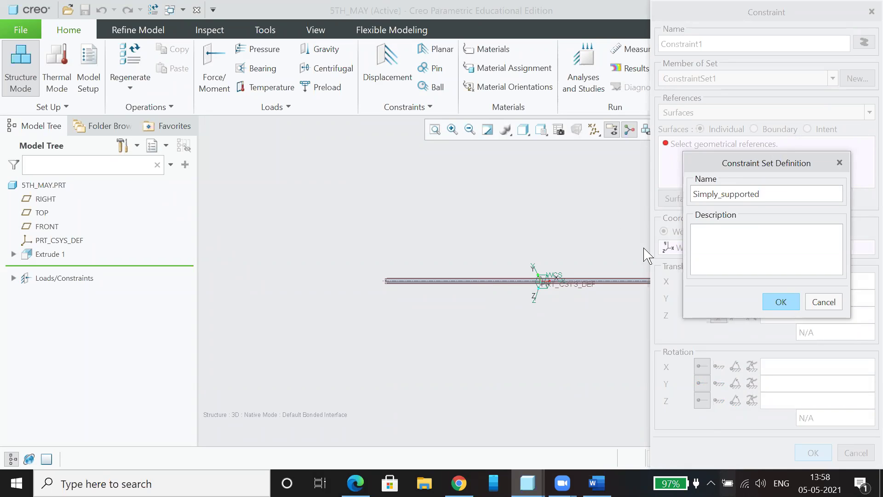
pyautogui.click(779, 299)
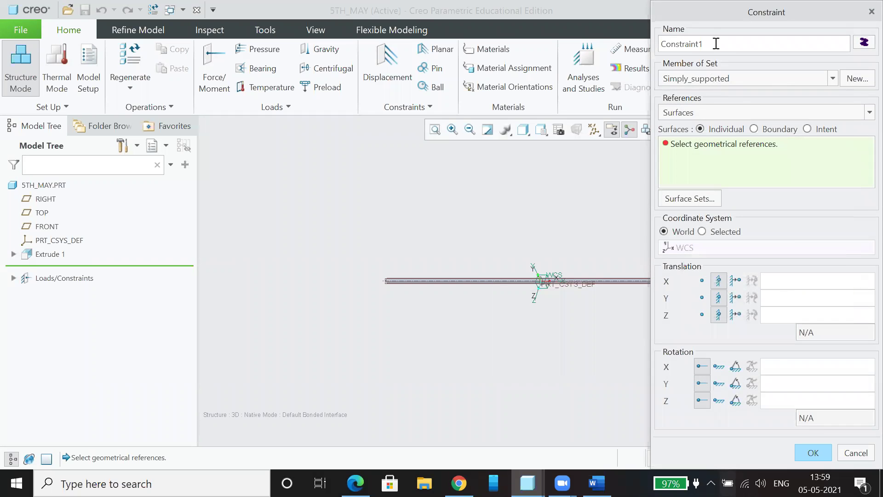
# - Name the displacement constraint Hinge
pyautogui.keyDown('shift'); pyautogui.moveTo(558, 327); pyautogui.dragTo(470, 325, button='middle'); pyautogui.keyUp('shift')
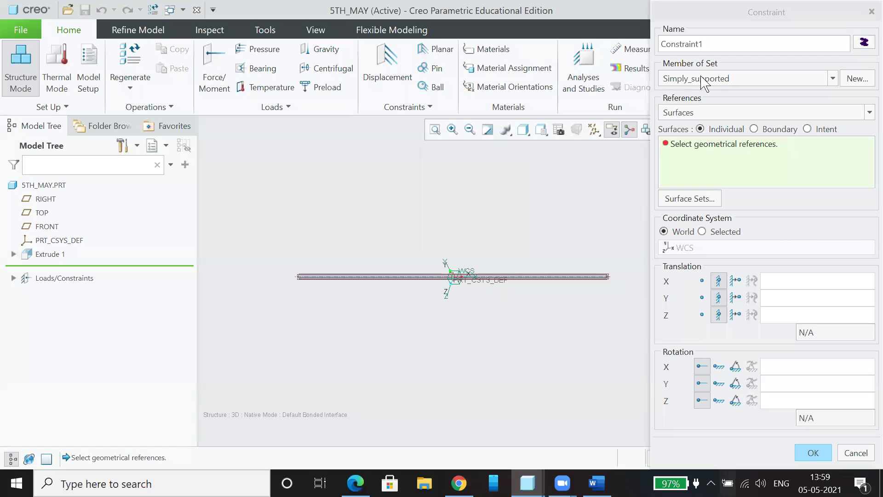
pyautogui.click(696, 46)
pyautogui.doubleClick(696, 46)
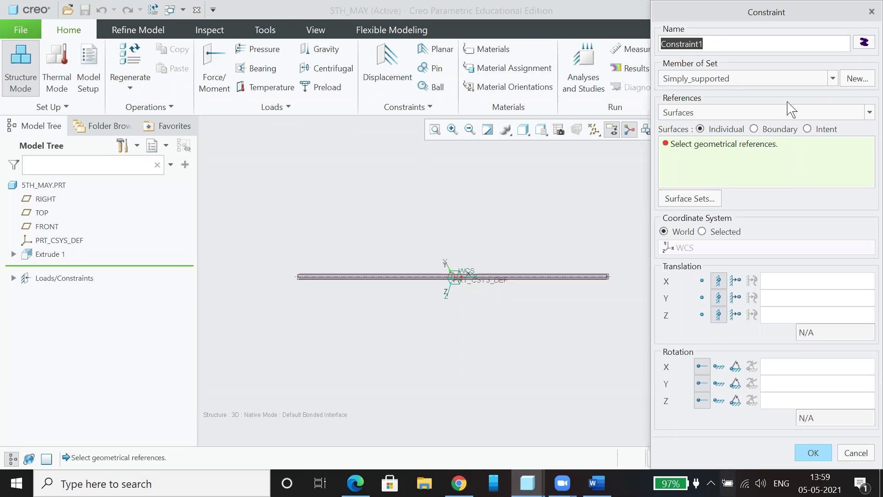
pyautogui.write('HInge')
pyautogui.press('BackSpace')
pyautogui.write('i')
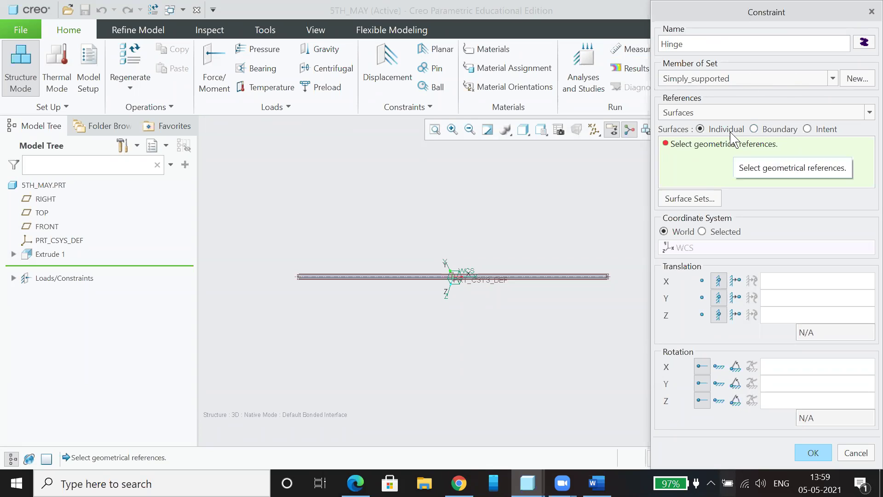
# - Keep surfaces as the reference type and select the pipe's ring-shaped end face for the Hinge constraint
pyautogui.click(703, 115)
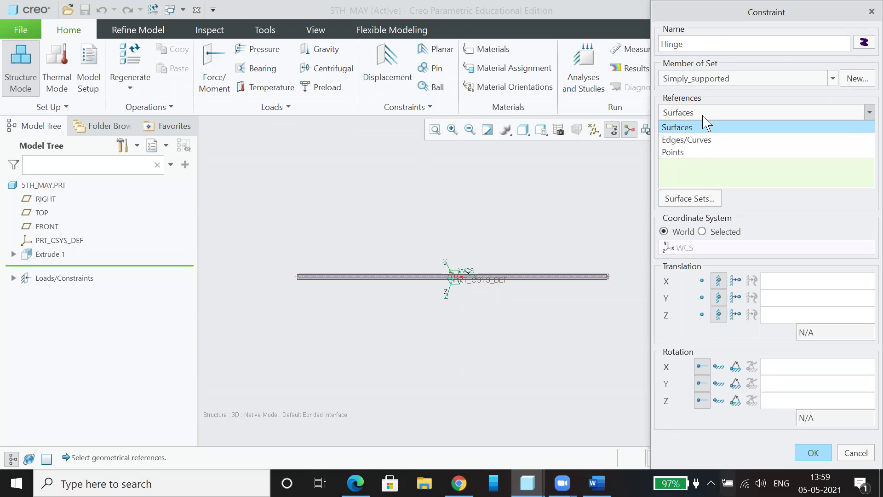
pyautogui.click(705, 126)
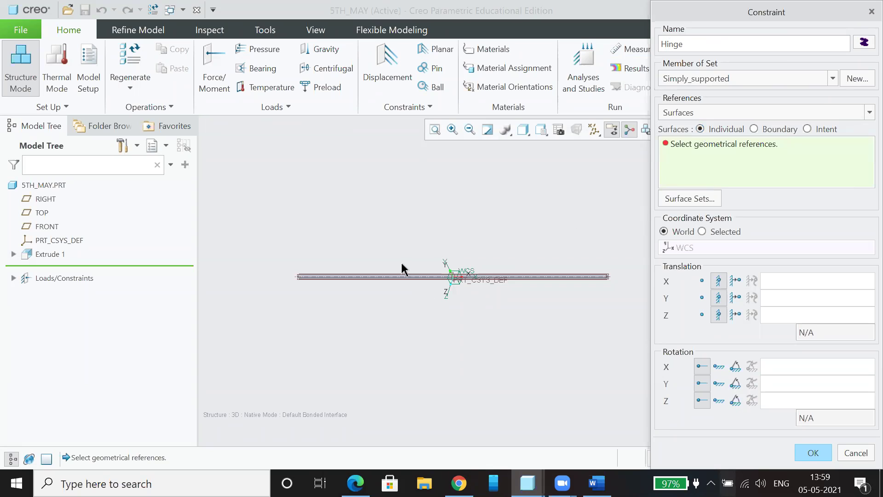
pyautogui.moveTo(393, 245); pyautogui.dragTo(427, 288, button='middle')
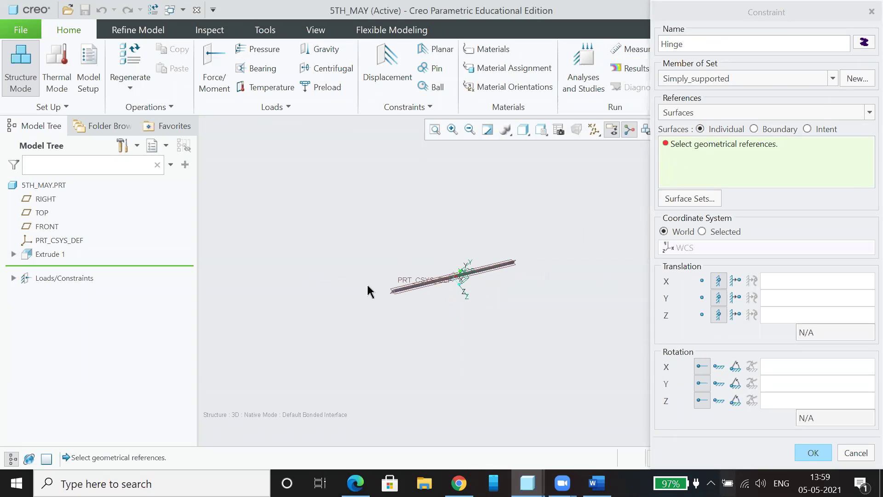
pyautogui.scroll(-5, 377, 297)
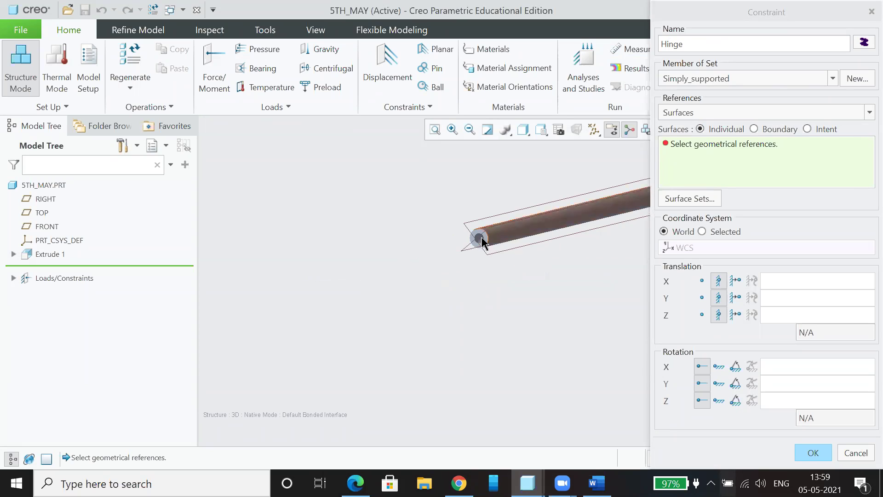
pyautogui.scroll(-1, 485, 246)
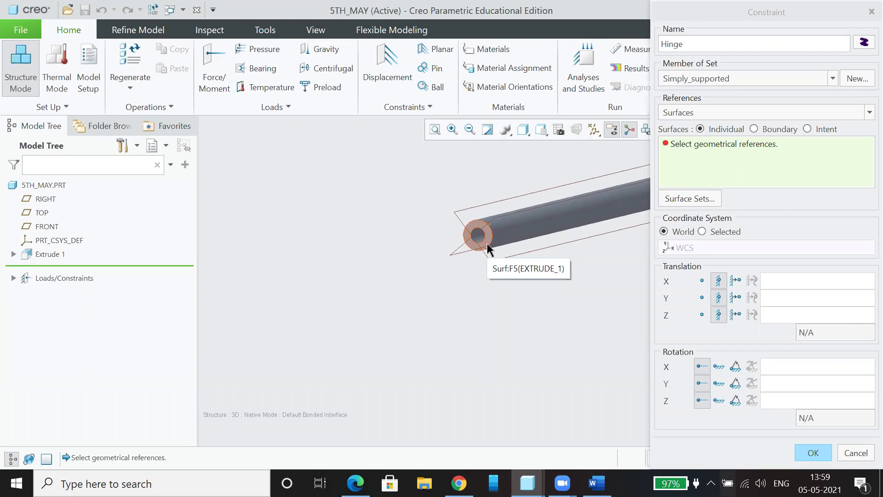
pyautogui.click(487, 248)
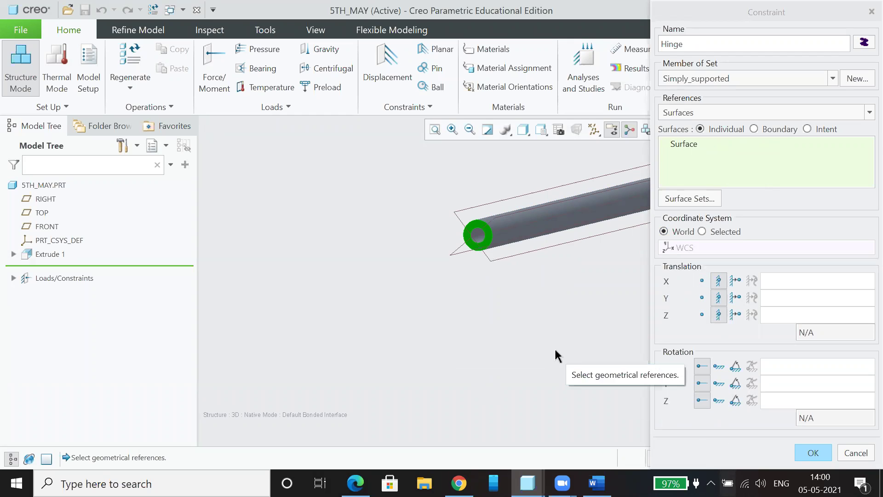
# - Try fixing different pairs of rotation axes on the Hinge constraint, ending with X and Y fixed and Z free, and discard the constraint
pyautogui.keyDown('shift'); pyautogui.moveTo(559, 299); pyautogui.dragTo(441, 332, button='middle'); pyautogui.keyUp('shift')
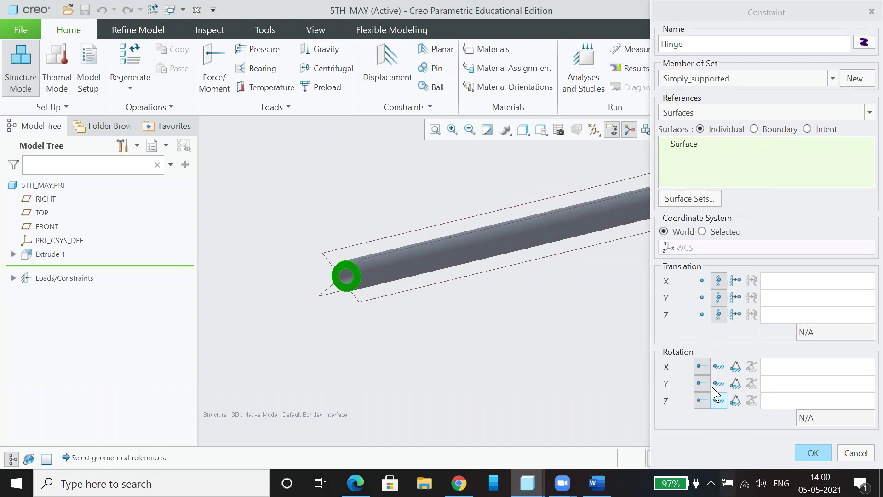
pyautogui.click(541, 129)
pyautogui.click(545, 142)
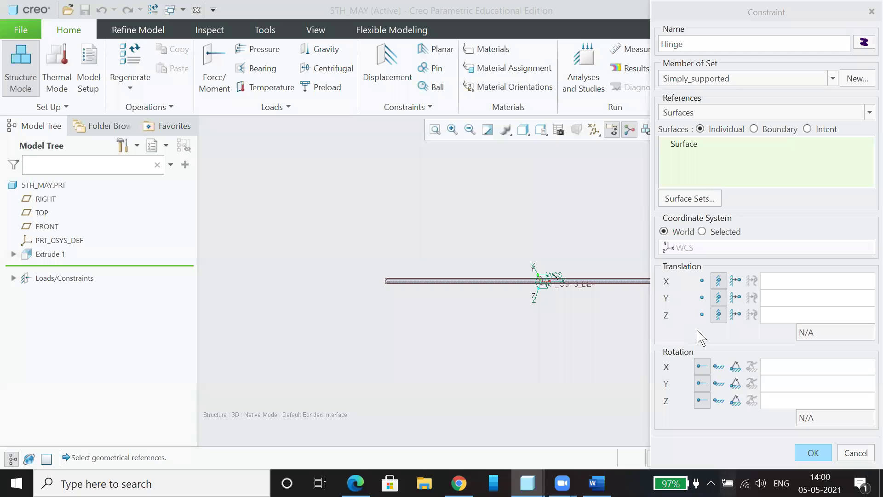
pyautogui.click(719, 366)
pyautogui.click(719, 401)
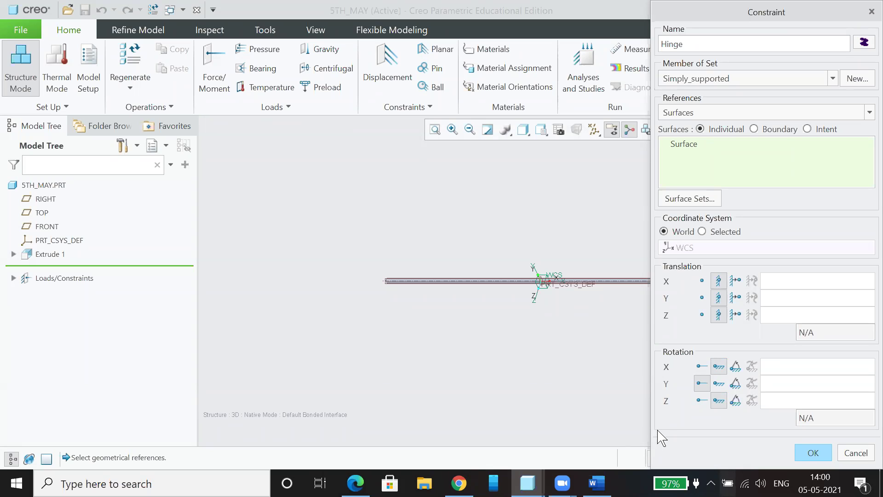
pyautogui.click(719, 383)
pyautogui.click(702, 400)
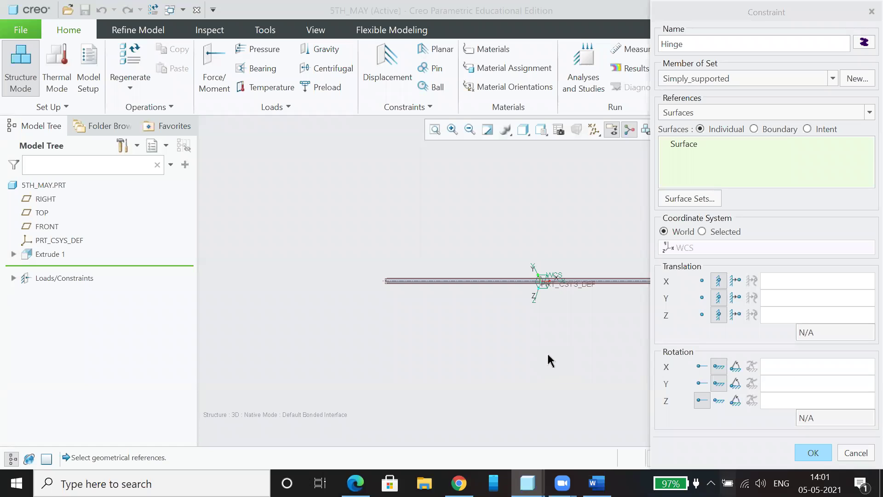
pyautogui.click(719, 400)
pyautogui.click(701, 366)
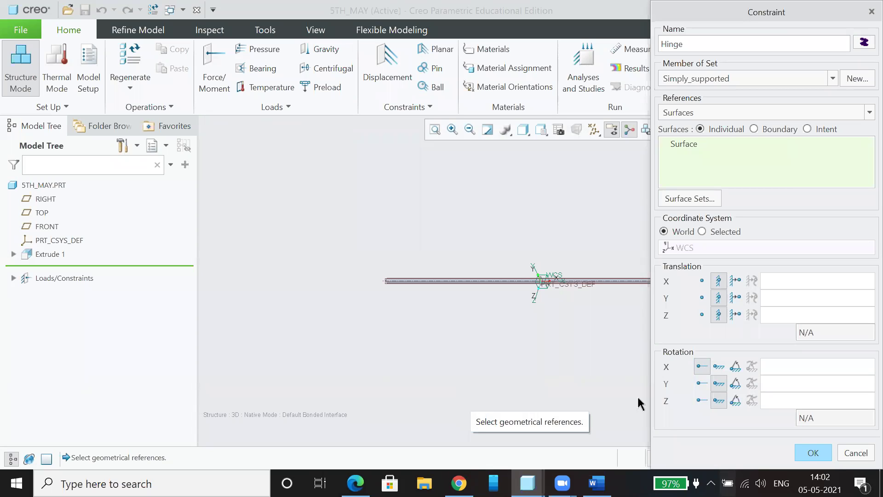
pyautogui.click(701, 383)
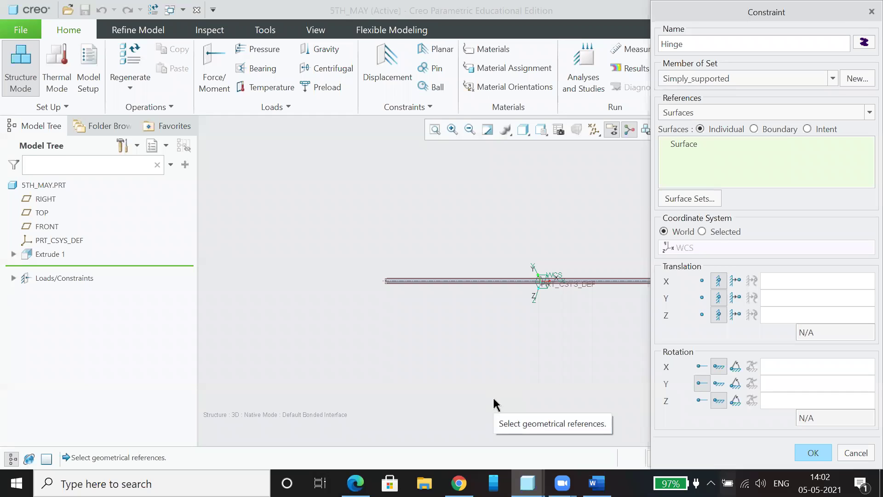
pyautogui.click(719, 386)
pyautogui.click(701, 402)
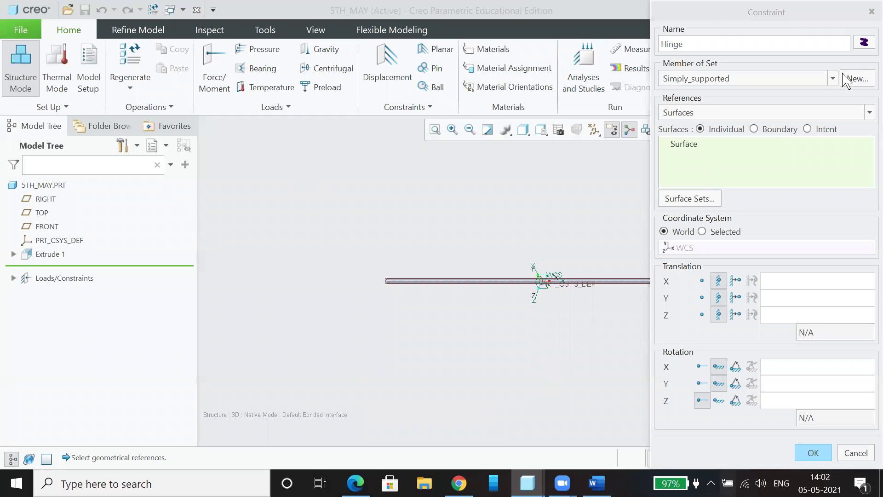
pyautogui.click(871, 12)
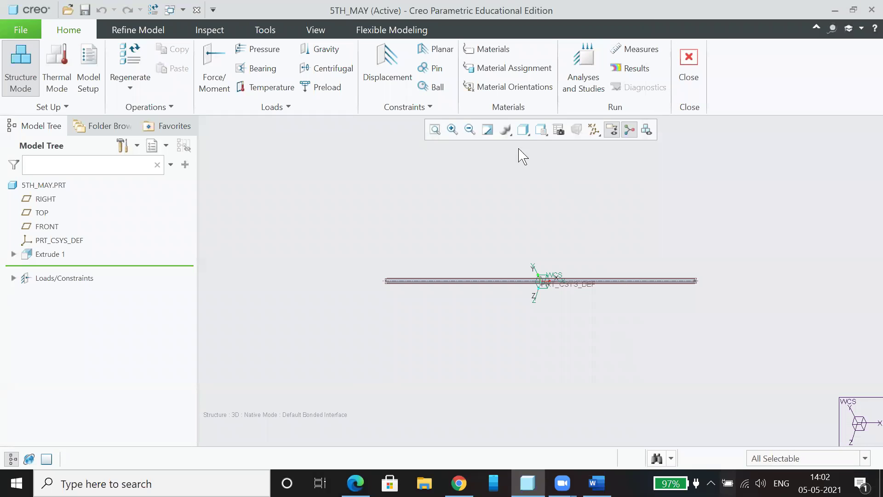
# - Show the pipe in the FRONT orientation and examine its centre and one of its ends
pyautogui.click(542, 131)
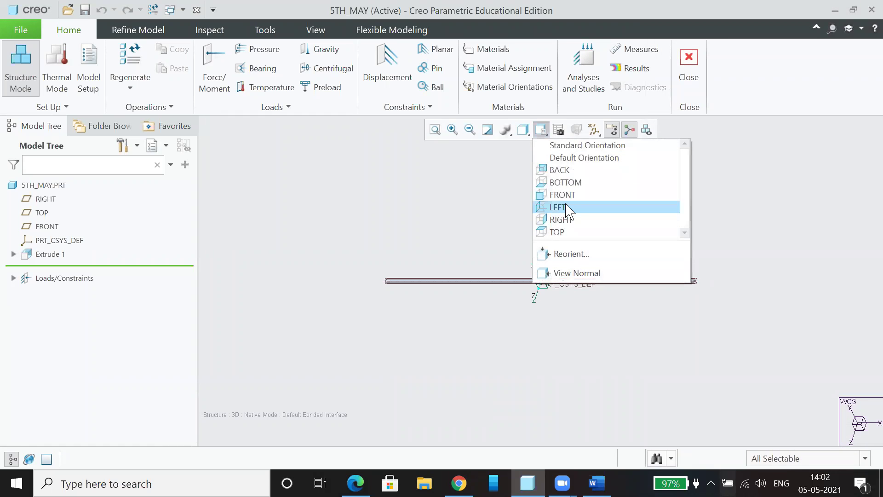
pyautogui.click(563, 195)
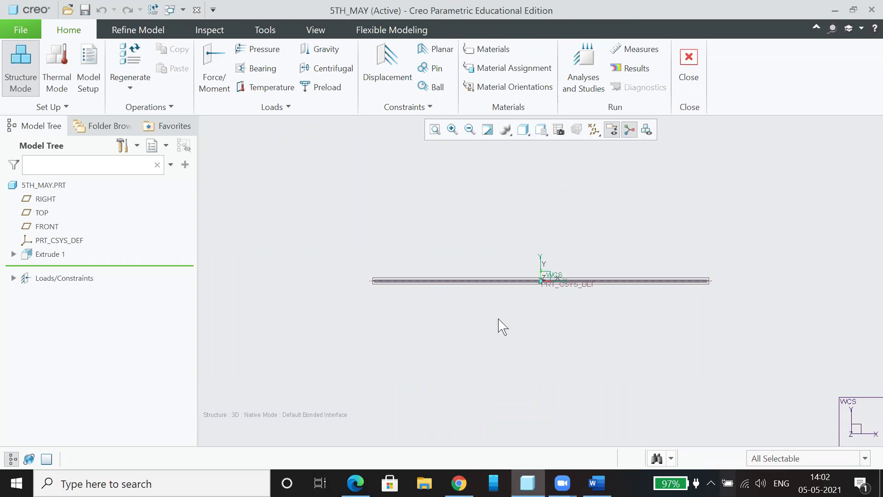
pyautogui.scroll(5, 543, 290)
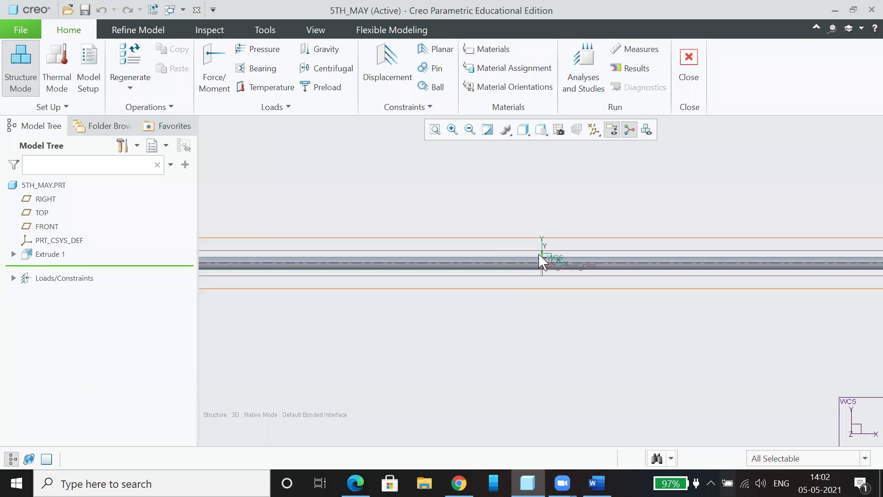
pyautogui.scroll(-4, 495, 309)
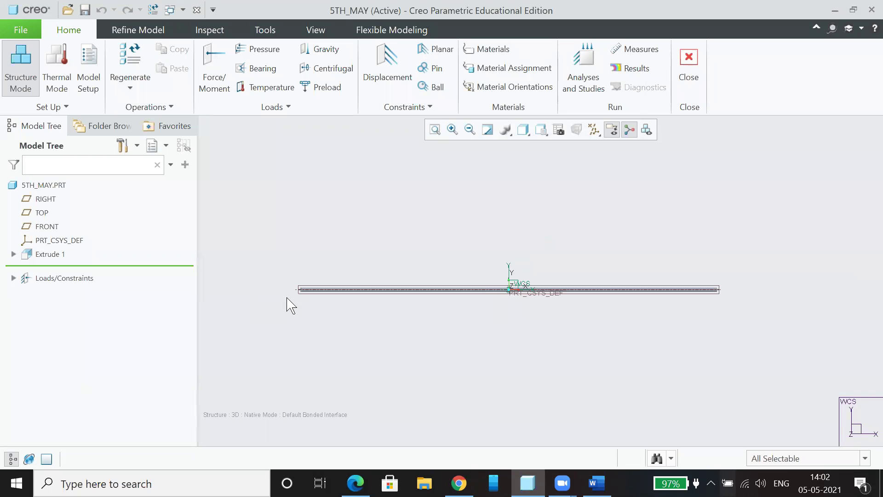
pyautogui.scroll(5, 294, 301)
pyautogui.scroll(1, 336, 278)
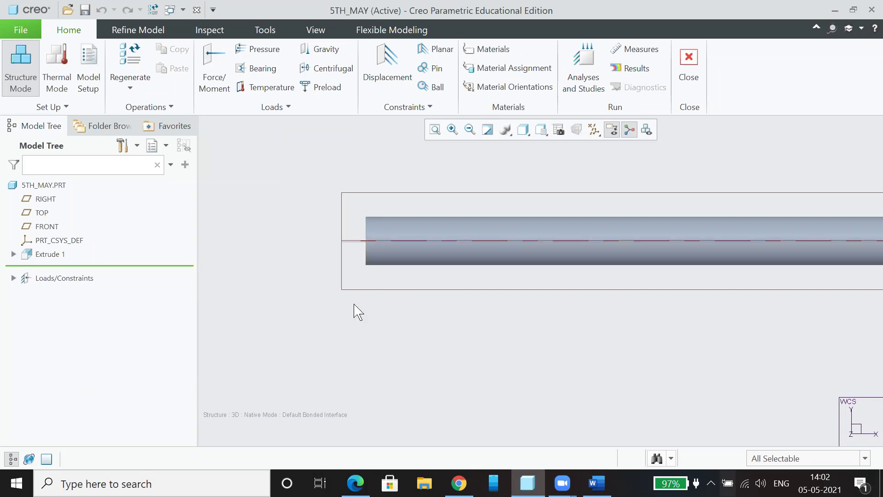
pyautogui.rightClick(381, 247)
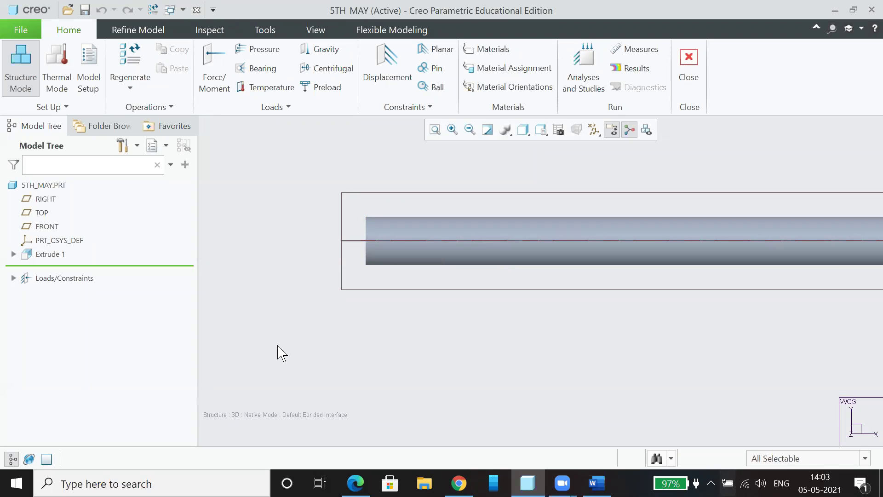
pyautogui.scroll(5, 404, 316)
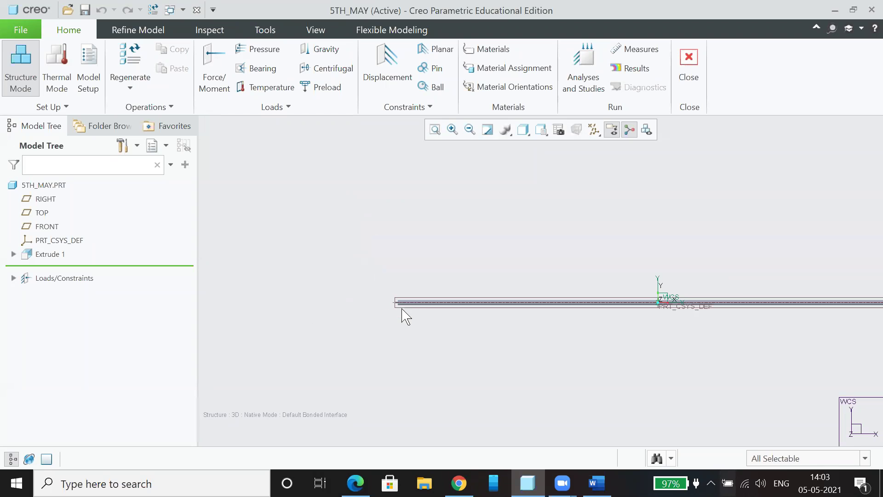
pyautogui.keyDown('shift'); pyautogui.moveTo(585, 321); pyautogui.dragTo(432, 296, button='middle'); pyautogui.keyUp('shift')
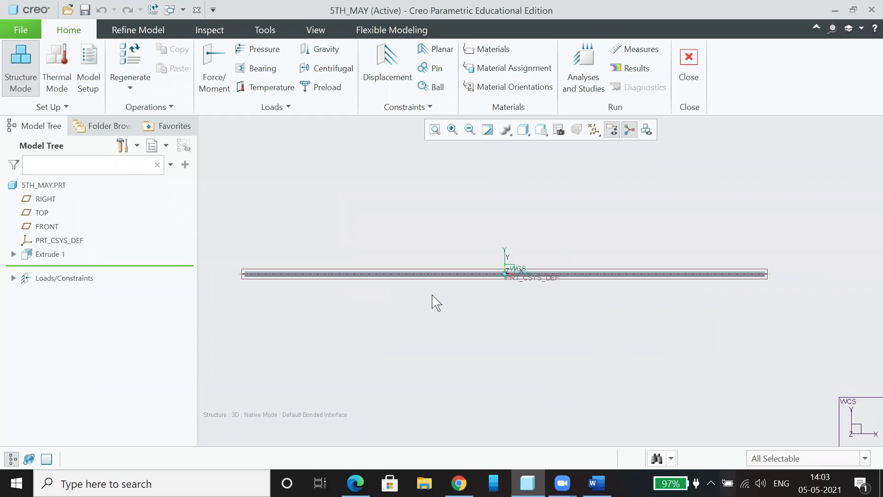
# - Start a new displacement constraint named Hinge in the Simply_supported constraint set
pyautogui.click(389, 69)
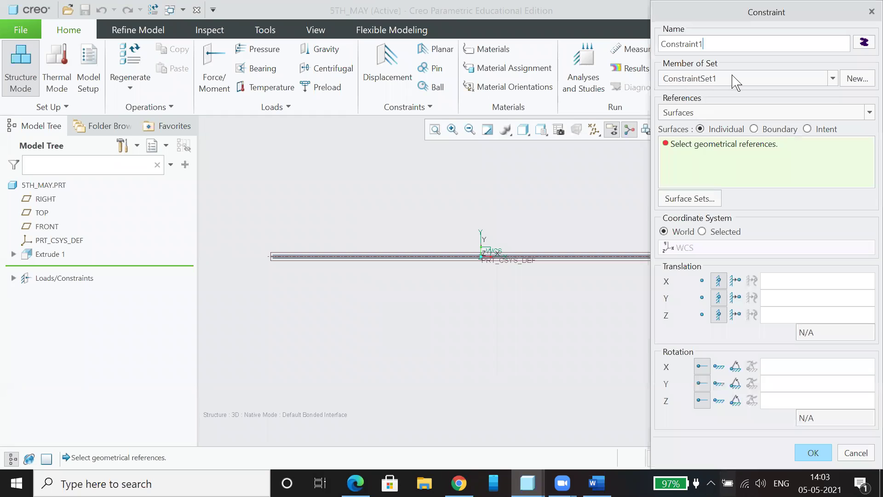
pyautogui.click(735, 81)
pyautogui.click(736, 105)
pyautogui.doubleClick(719, 43)
pyautogui.write('Hinge')
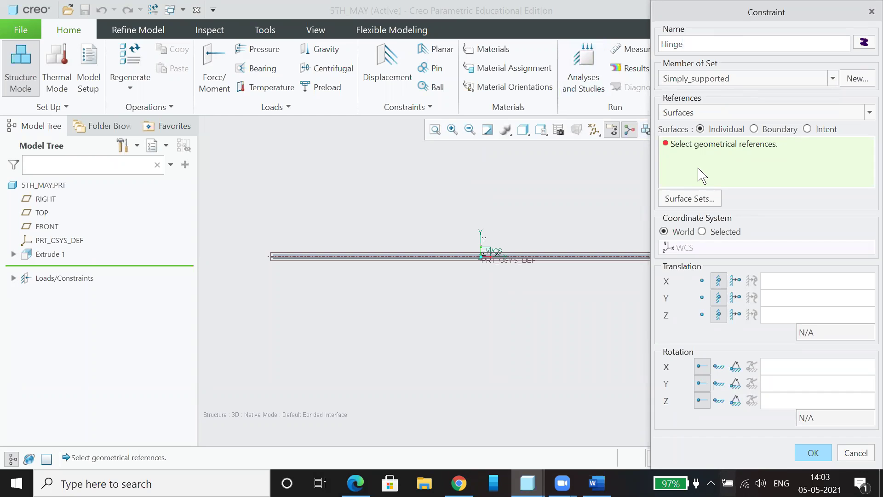
# - Select the ring-shaped end face at the pipe's negative X end as the Hinge constraint's surface reference
pyautogui.moveTo(293, 267); pyautogui.dragTo(465, 317, button='middle')
pyautogui.middleClick(356, 279)
pyautogui.click(510, 271)
pyautogui.scroll(-3, 545, 285)
pyautogui.click(555, 275)
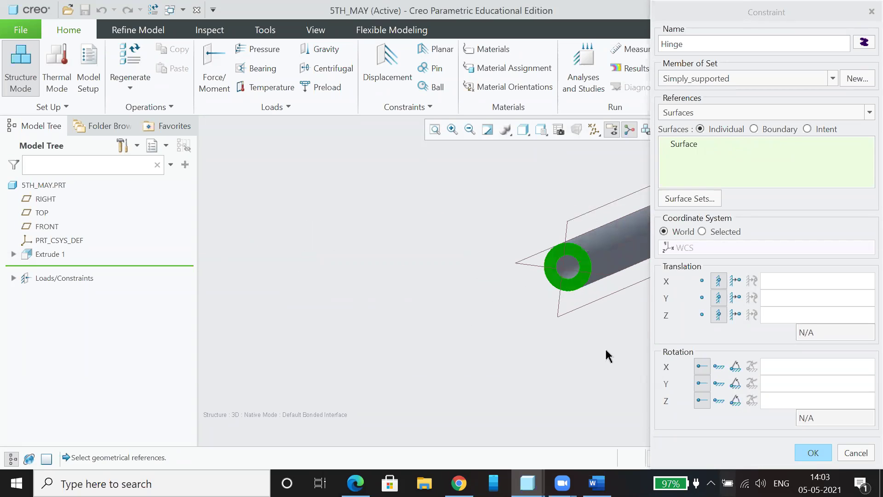
pyautogui.keyDown('shift'); pyautogui.moveTo(591, 339); pyautogui.dragTo(411, 290, button='middle'); pyautogui.keyUp('shift')
pyautogui.scroll(-3, 411, 291)
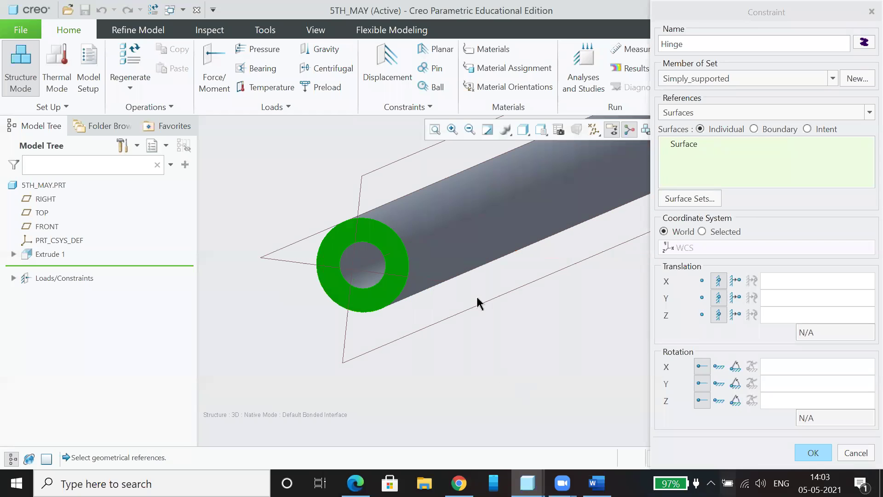
# - Fix the Hinge constraint's X and Y rotations, leave Z rotation free, and create the constraint despite the warning
pyautogui.click(719, 367)
pyautogui.click(719, 383)
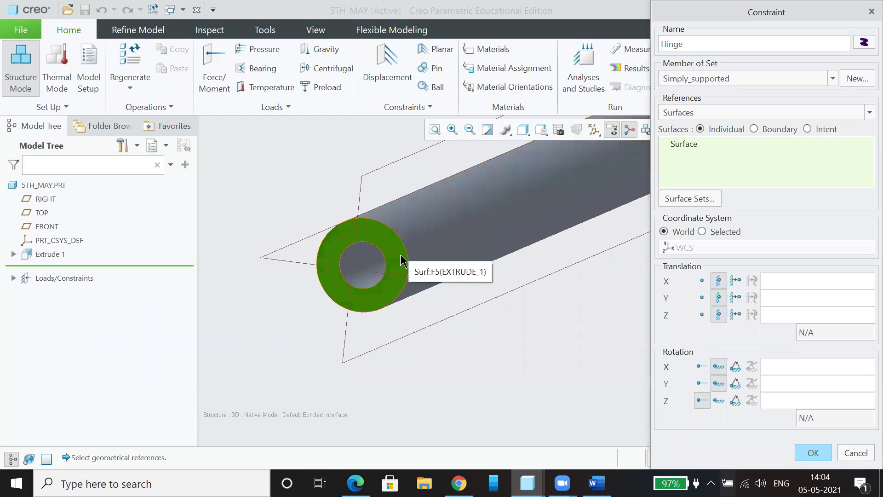
pyautogui.click(830, 452)
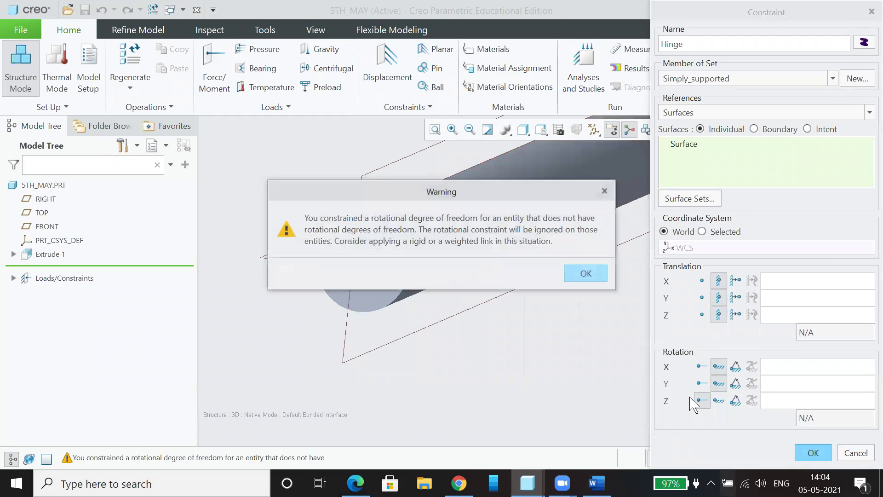
pyautogui.click(603, 277)
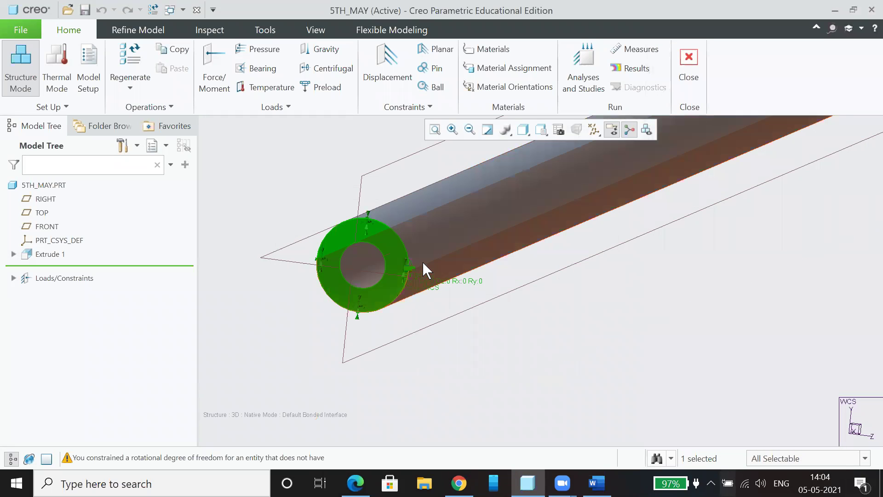
# - Start another displacement constraint in the Simply_supported set and name it Roller
pyautogui.scroll(-3, 391, 271)
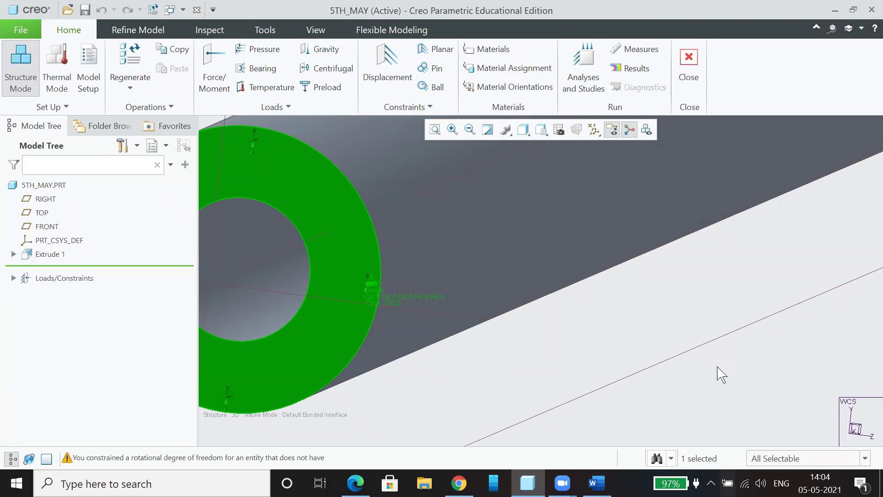
pyautogui.click(541, 129)
pyautogui.click(558, 146)
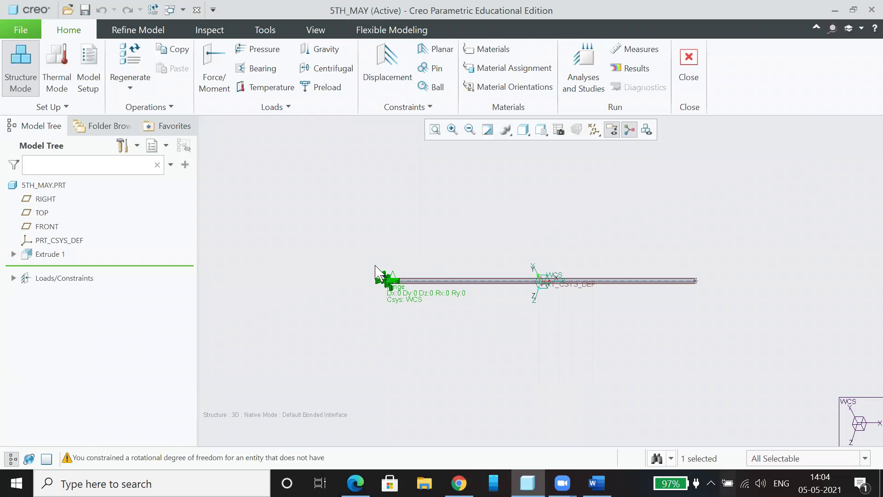
pyautogui.click(380, 70)
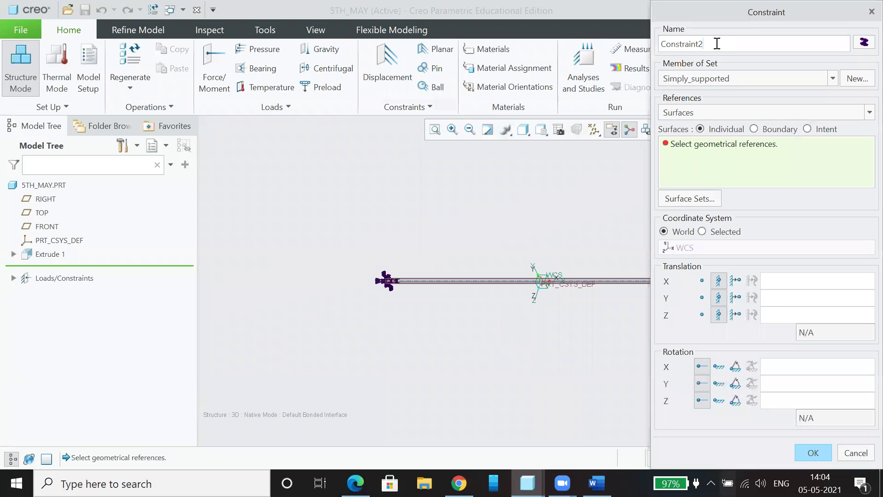
pyautogui.write('Roller')
# - Select the ring-shaped end face opposite the hinged end as the Roller constraint's surface reference
pyautogui.moveTo(577, 314); pyautogui.dragTo(544, 319, button='middle')
pyautogui.scroll(-5, 554, 297)
pyautogui.scroll(-3, 559, 292)
pyautogui.click(575, 289)
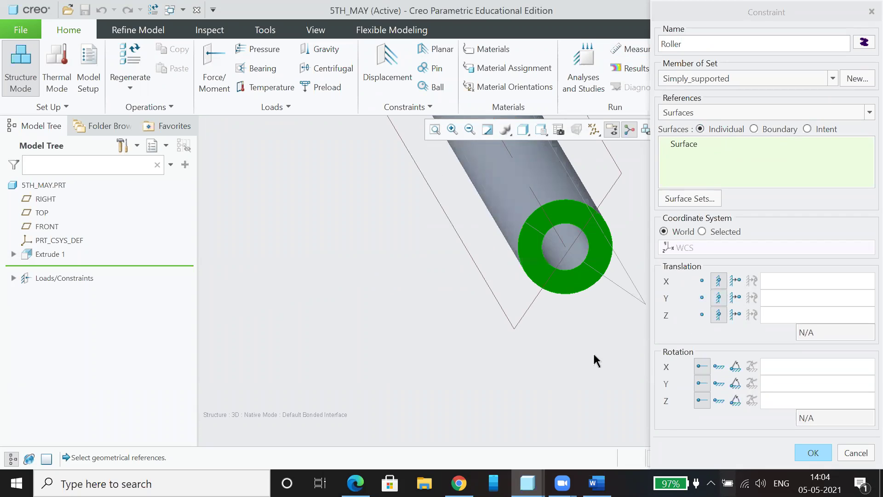
# - Free the Roller constraint's X translation, fix its X and Y rotations with Z rotation free, and create the constraint
pyautogui.scroll(3, 593, 345)
pyautogui.scroll(5, 592, 344)
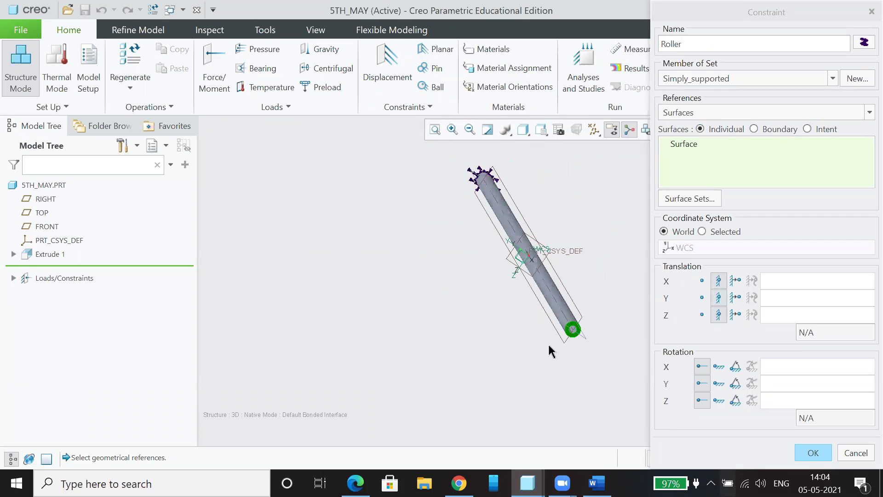
pyautogui.click(540, 133)
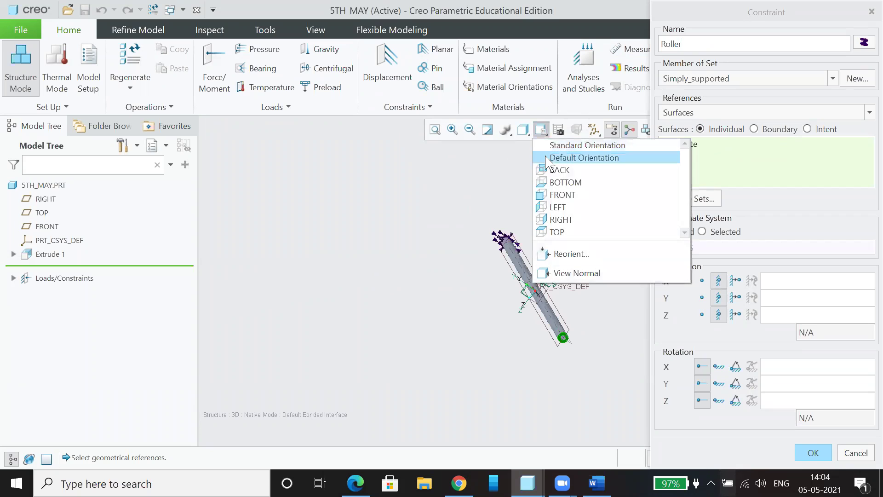
pyautogui.click(559, 142)
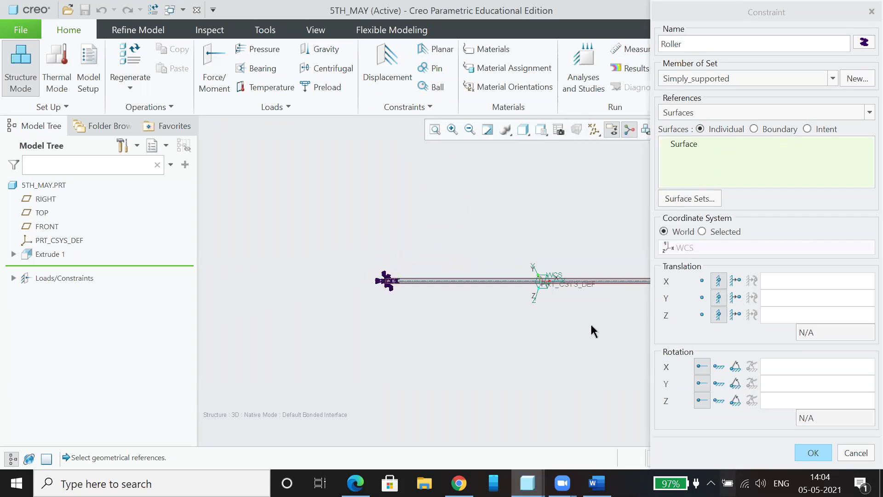
pyautogui.keyDown('shift'); pyautogui.moveTo(586, 316); pyautogui.dragTo(454, 289, button='middle'); pyautogui.keyUp('shift')
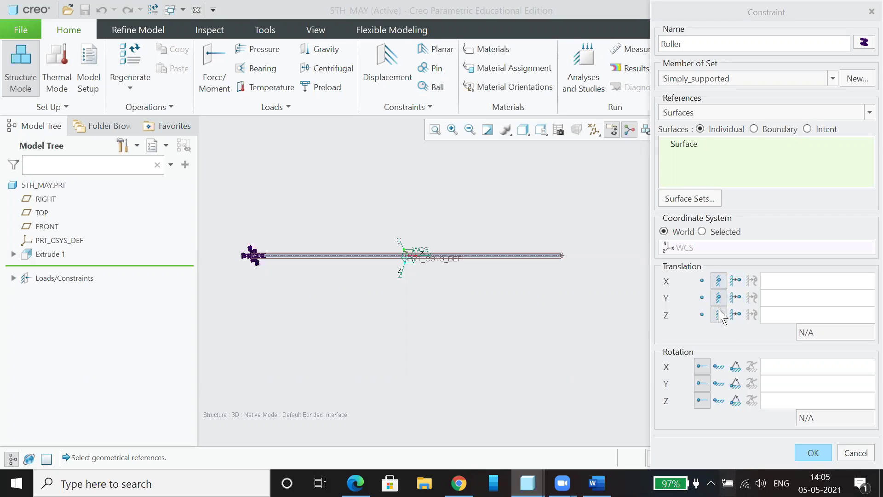
pyautogui.click(702, 281)
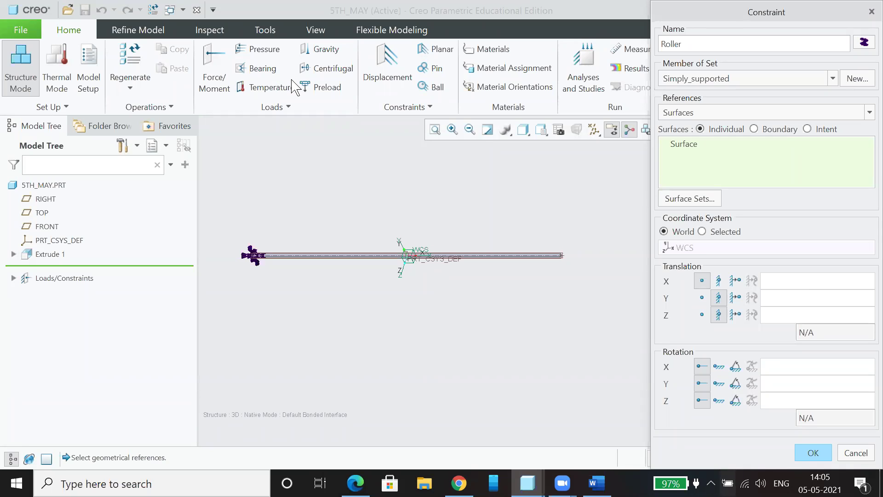
pyautogui.click(719, 367)
pyautogui.click(718, 384)
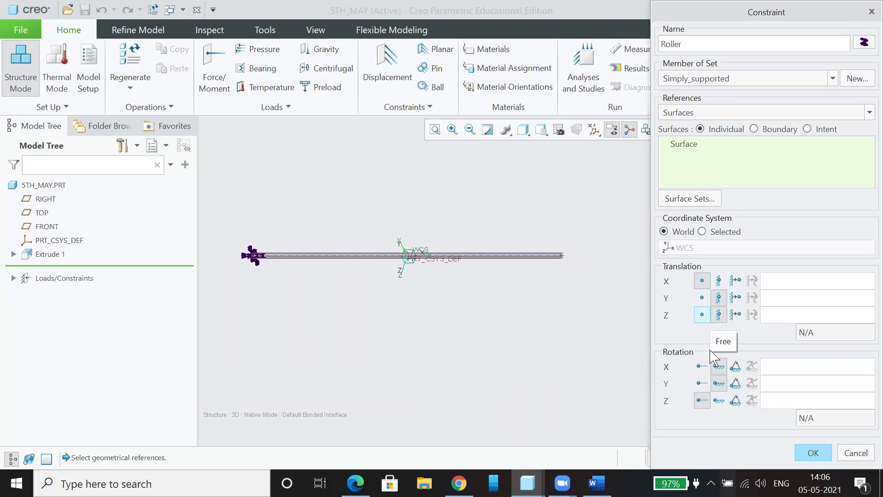
pyautogui.click(813, 453)
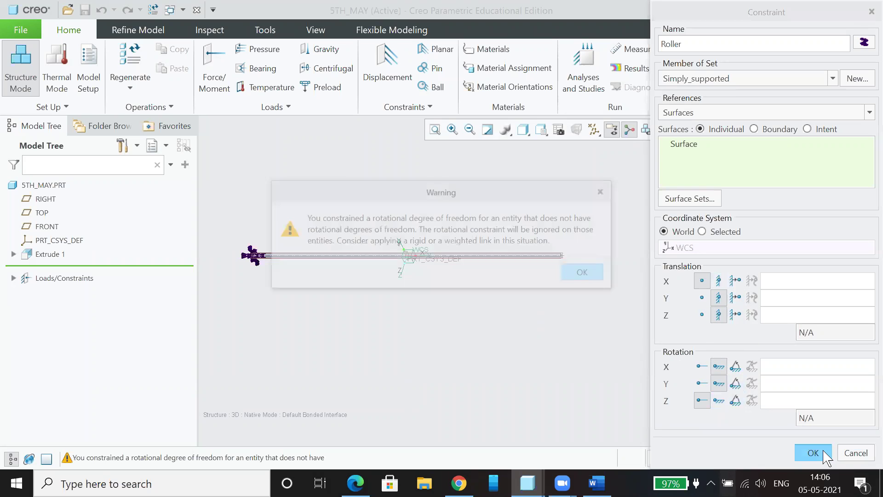
pyautogui.click(584, 275)
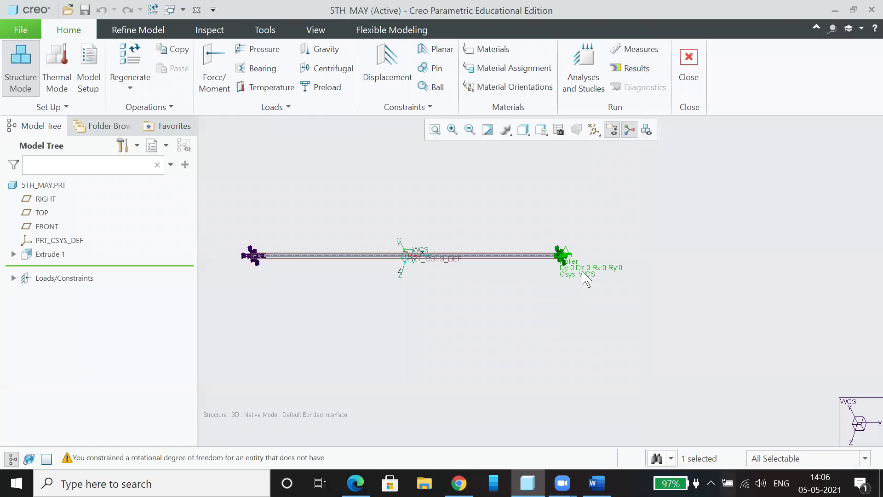
# - Delete the empty constraint set ConstraintSet1 from the model's loads and constraints, keeping the Simply_supported set
pyautogui.click(541, 130)
pyautogui.click(555, 143)
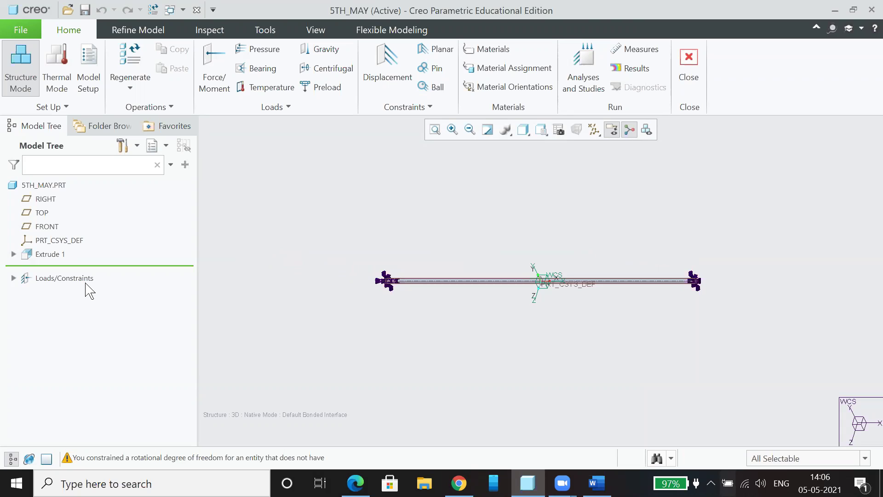
pyautogui.click(14, 277)
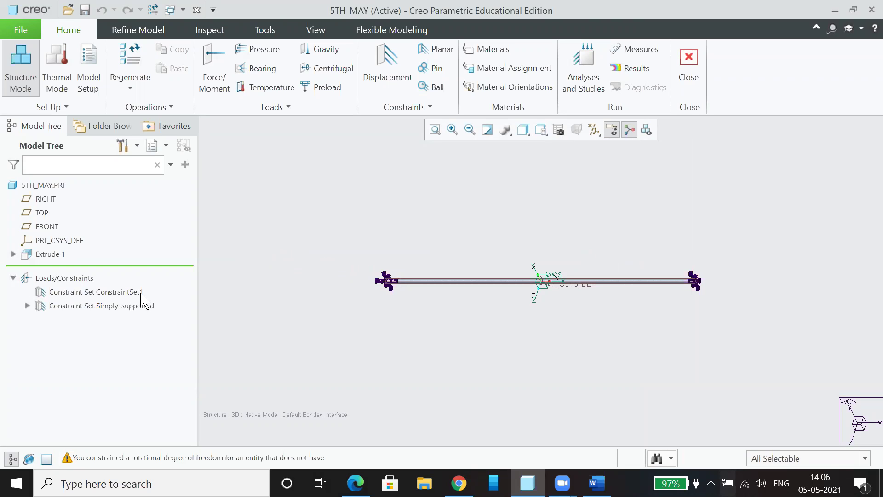
pyautogui.click(27, 306)
pyautogui.click(115, 294)
pyautogui.rightClick(114, 294)
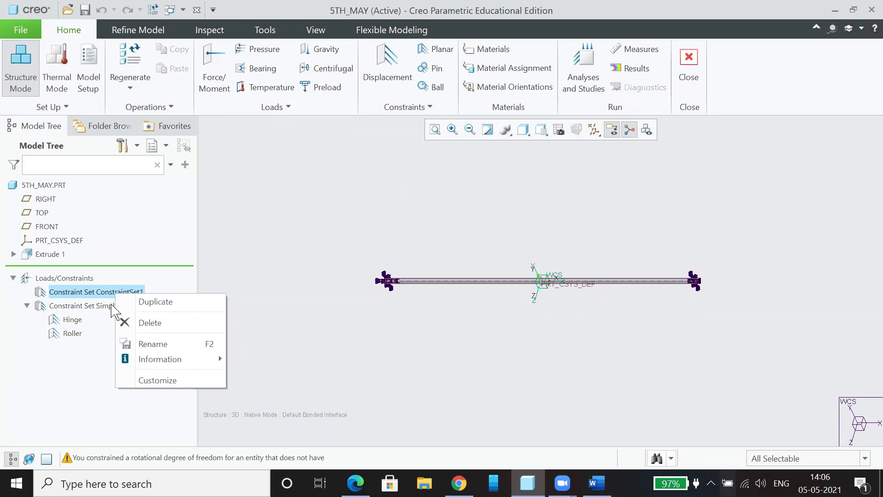
pyautogui.click(140, 323)
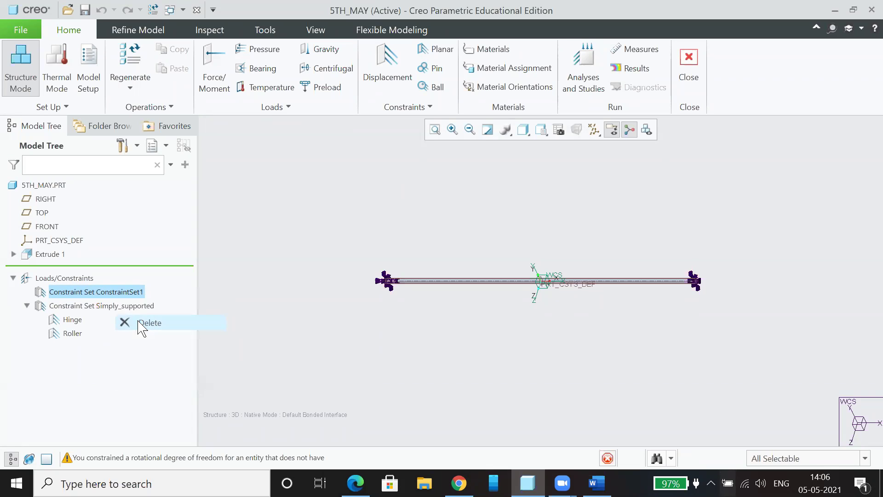
pyautogui.click(13, 278)
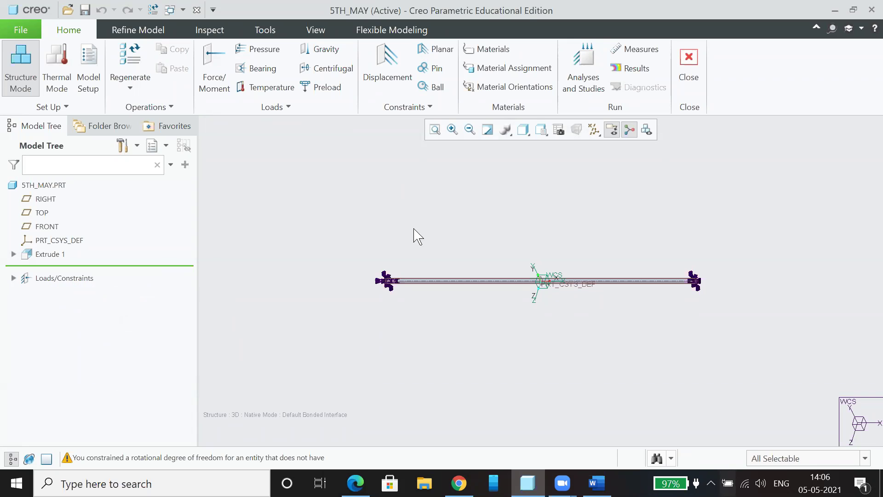
# - Switch to Word, highlight the point load description in Example 7.2, and return to Creo
pyautogui.click(596, 483)
pyautogui.click(322, 328)
pyautogui.moveTo(309, 321); pyautogui.dragTo(577, 328)
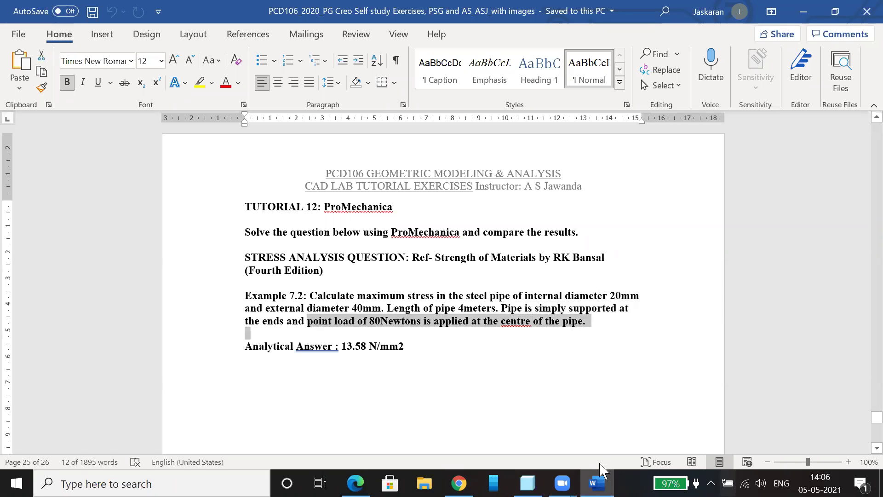
pyautogui.click(596, 481)
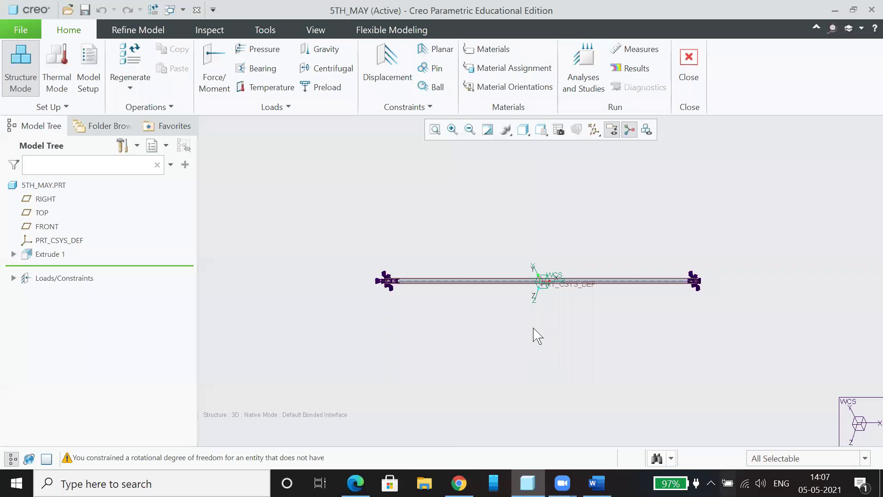
# - Start a datum point and place it on the pipe's outer surface near its centre
pyautogui.click(146, 33)
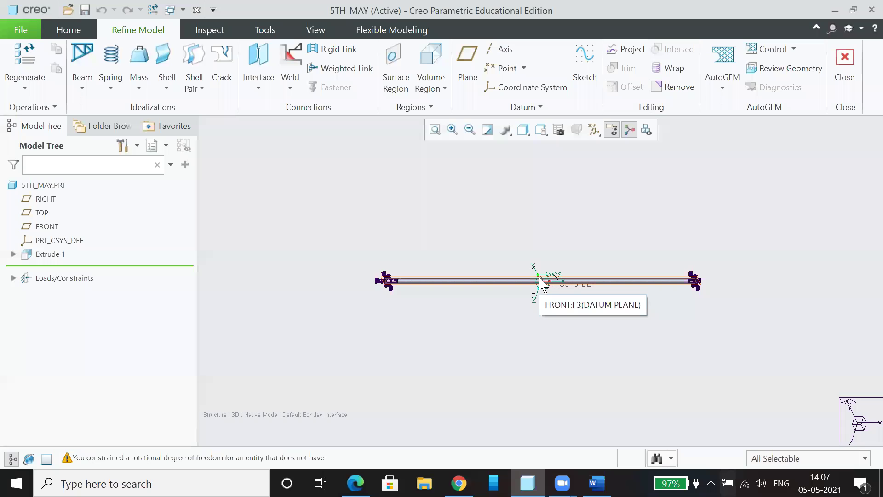
pyautogui.scroll(-10, 539, 277)
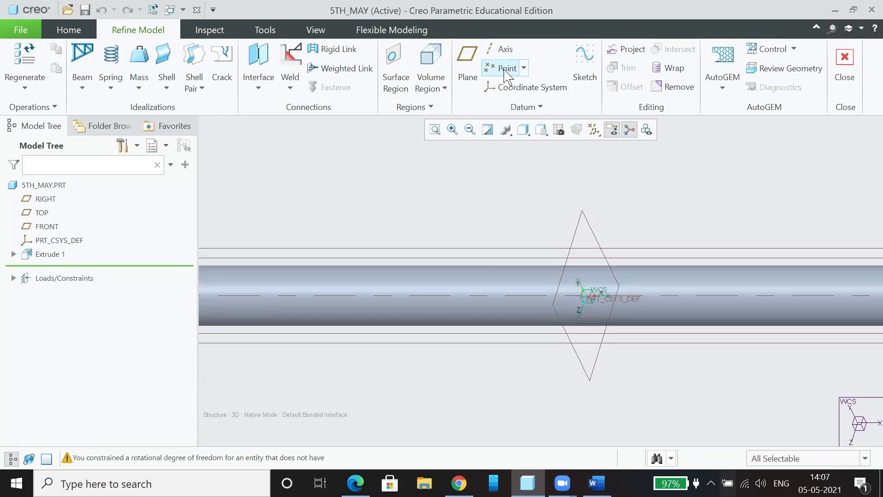
pyautogui.click(523, 68)
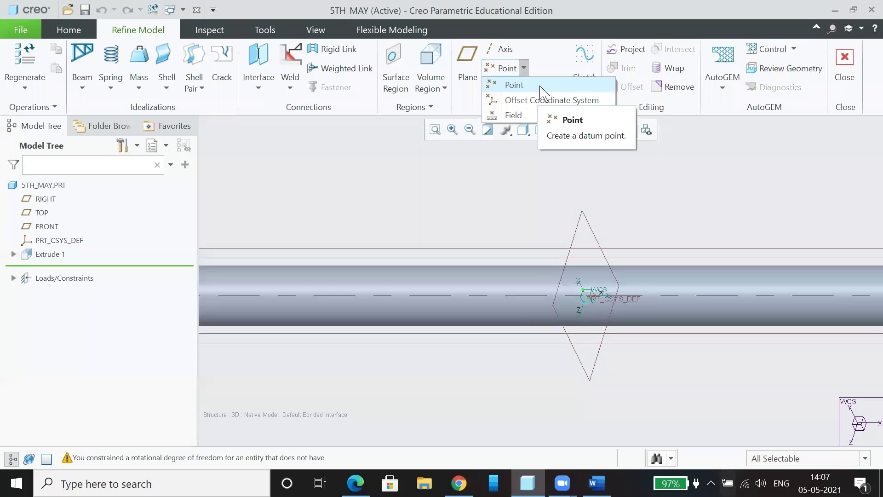
pyautogui.click(542, 88)
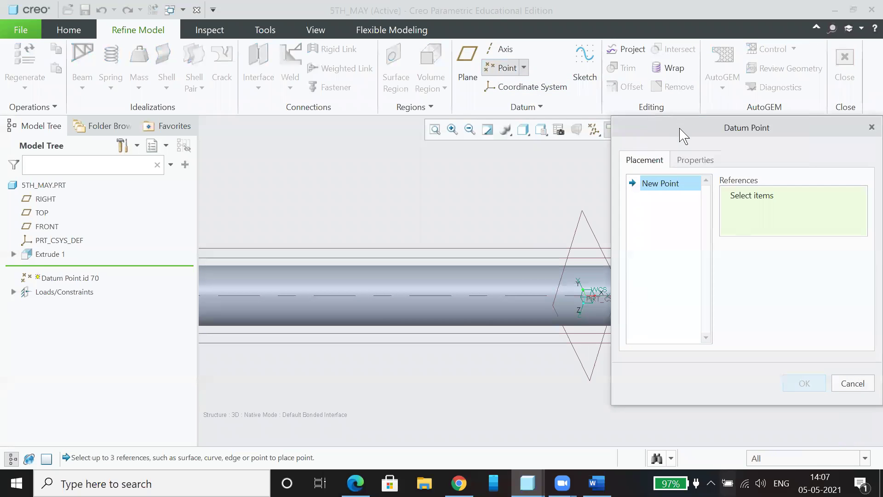
pyautogui.click(590, 278)
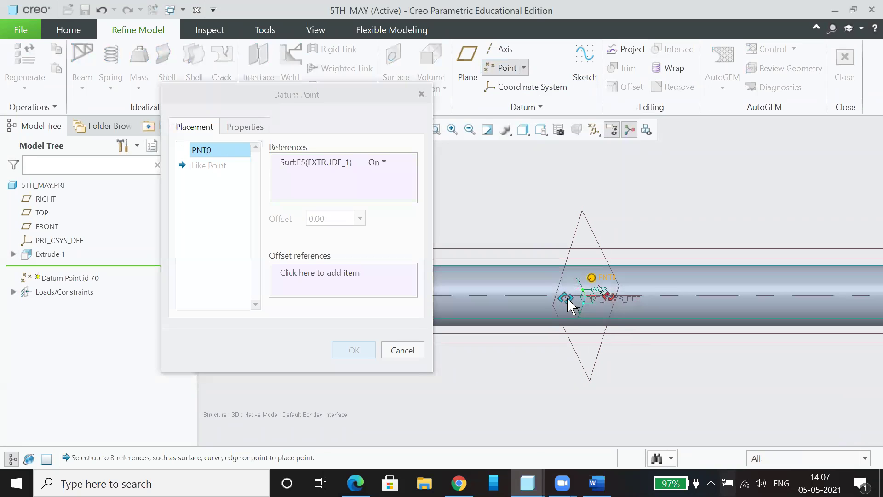
# - Locate the datum point at 0 offset from both the RIGHT and FRONT planes and create it
pyautogui.moveTo(566, 298); pyautogui.dragTo(568, 261)
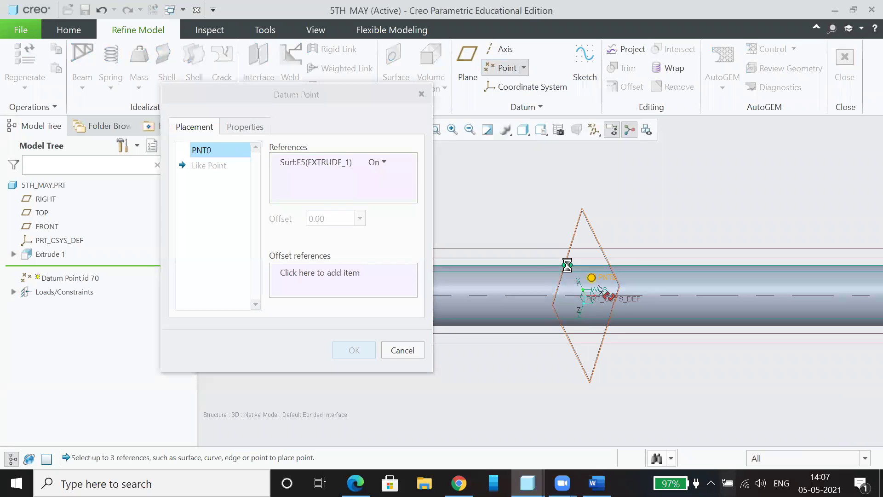
pyautogui.click(393, 272)
pyautogui.write('0')
pyautogui.press('Return')
pyautogui.moveTo(549, 298); pyautogui.dragTo(631, 260)
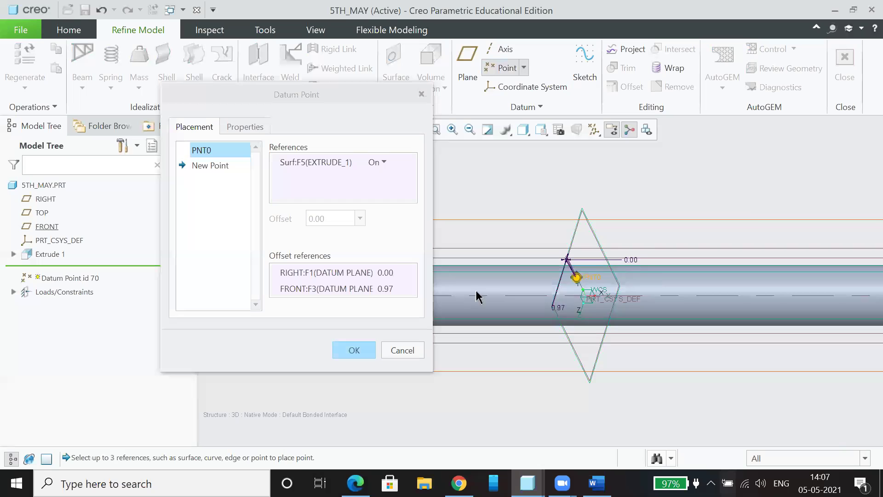
pyautogui.doubleClick(396, 289)
pyautogui.write('0')
pyautogui.press('Return')
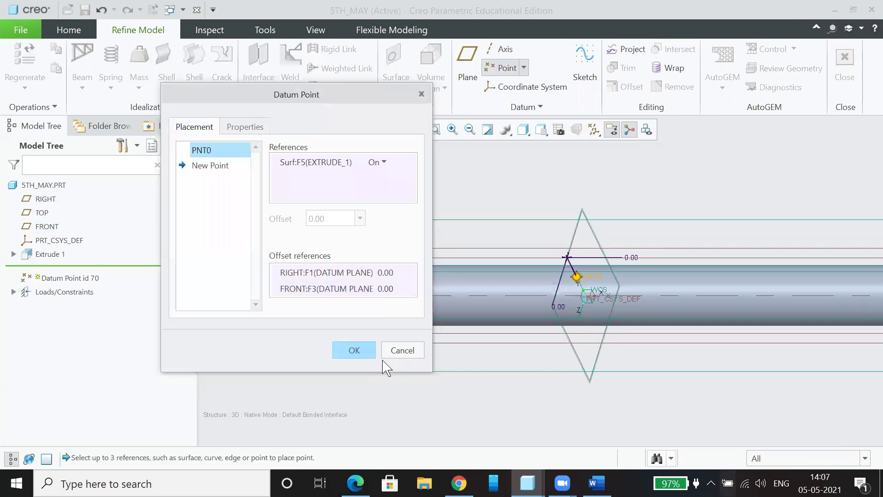
pyautogui.click(359, 351)
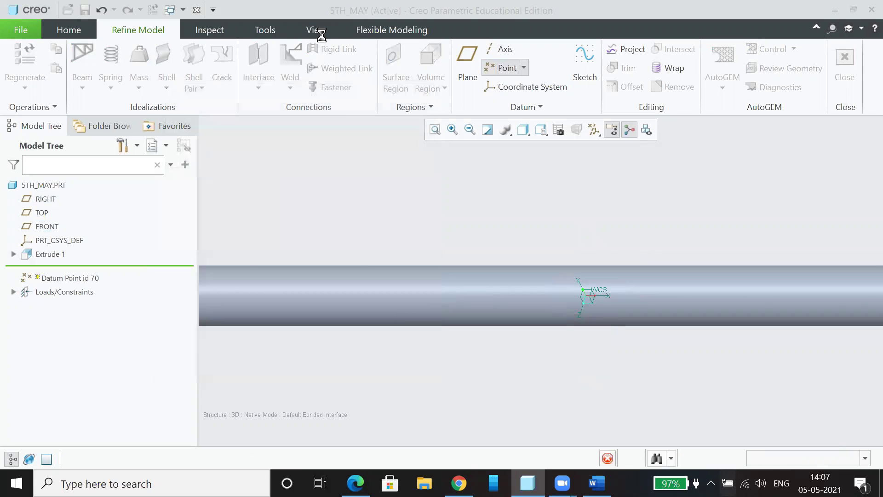
# - Turn on the display of datum point tags and orient the pipe to the FRONT view
pyautogui.click(316, 29)
pyautogui.click(635, 83)
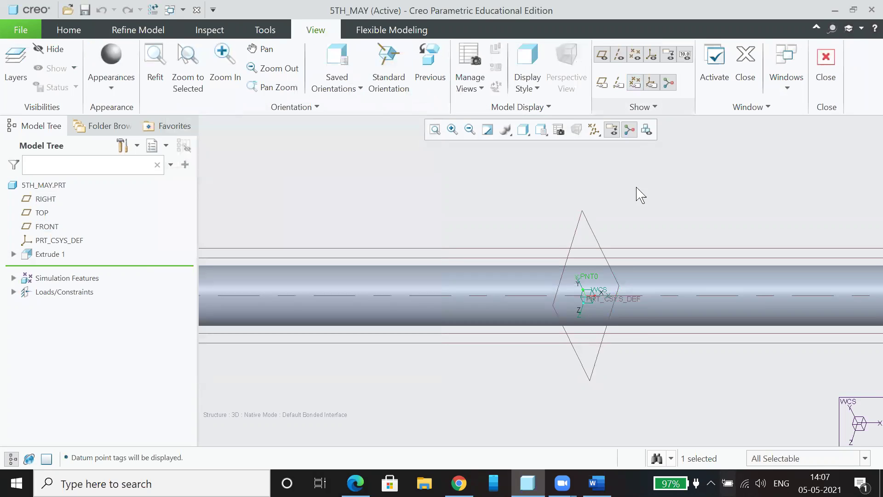
pyautogui.click(541, 130)
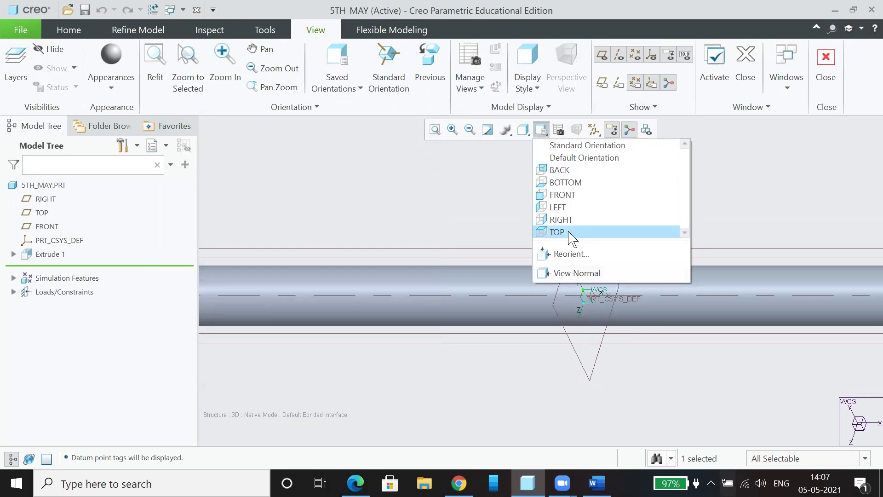
pyautogui.click(569, 197)
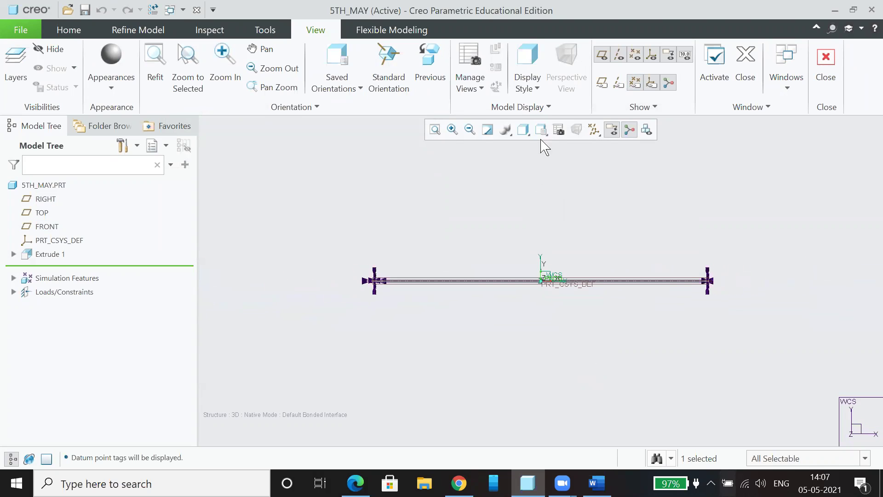
# - Examine where the datum point sits on the pipe's outer circle in the RIGHT view, and restore the standard orientation
pyautogui.click(540, 130)
pyautogui.click(570, 222)
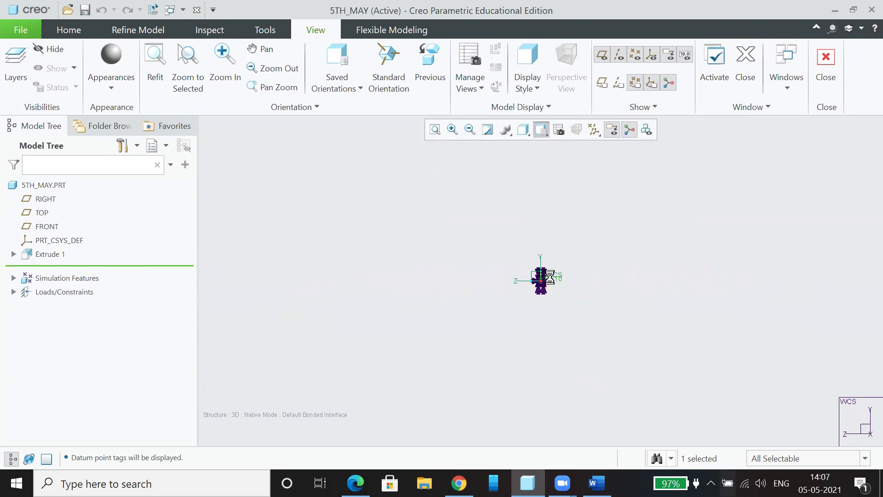
pyautogui.scroll(10, 534, 278)
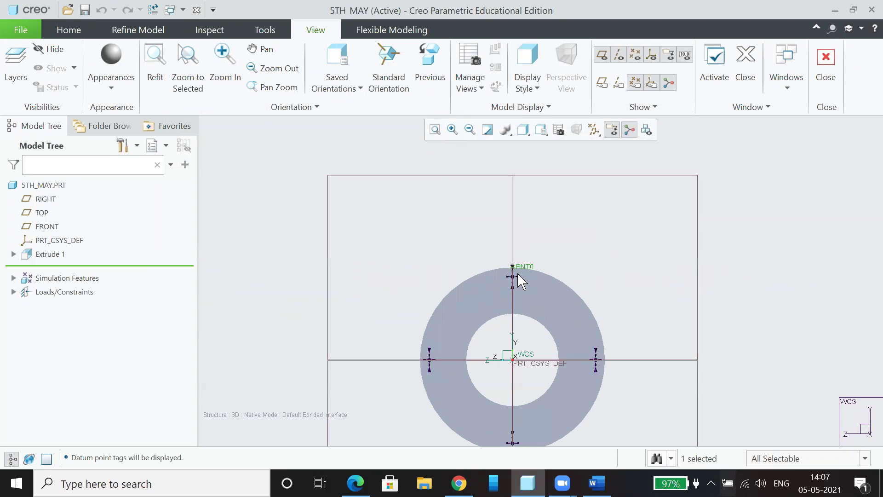
pyautogui.scroll(1, 513, 265)
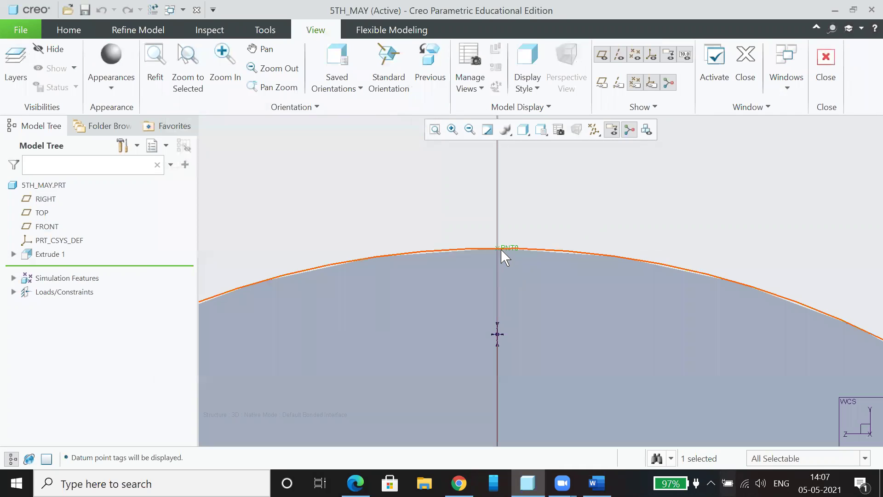
pyautogui.click(508, 247)
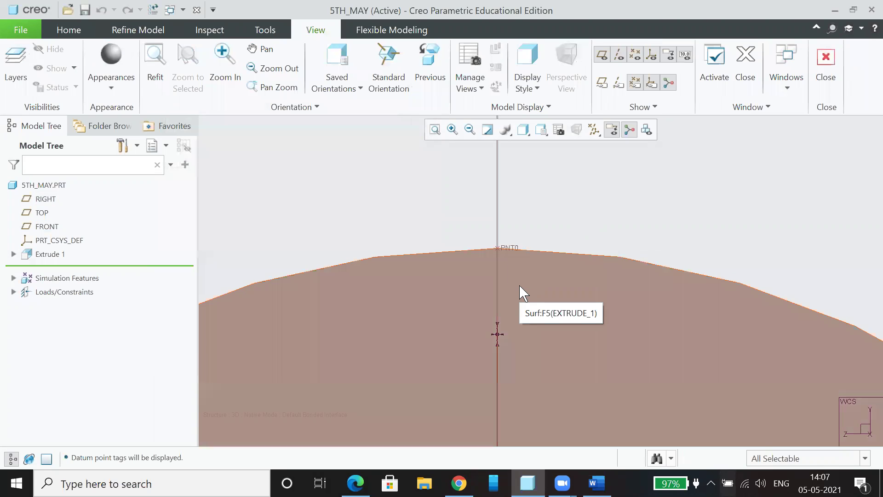
pyautogui.scroll(-1, 515, 253)
pyautogui.scroll(-8, 515, 253)
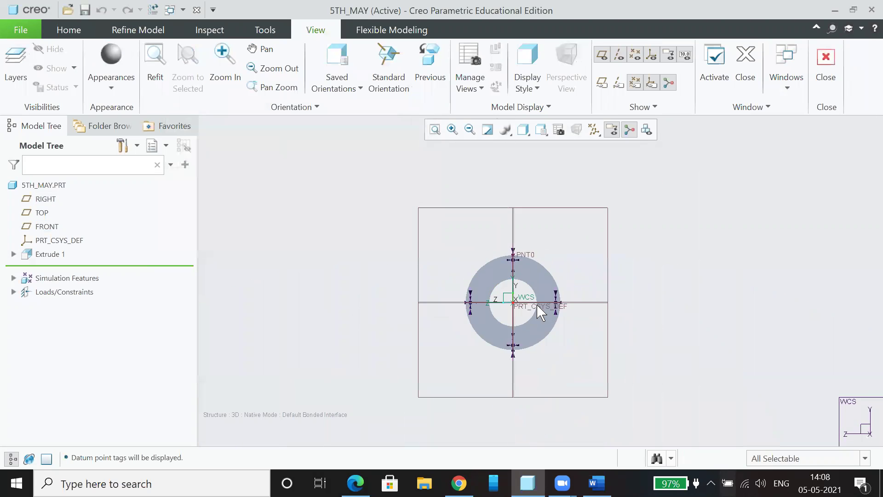
pyautogui.moveTo(584, 312); pyautogui.dragTo(597, 305, button='middle')
pyautogui.click(542, 130)
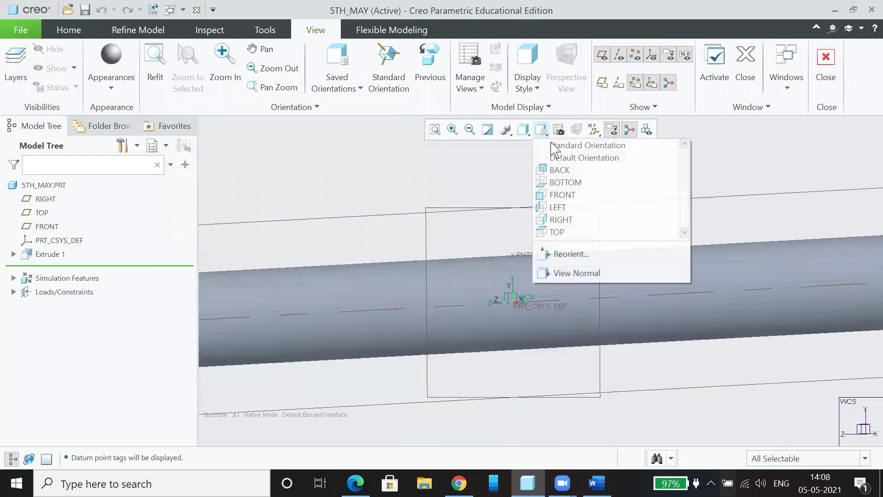
pyautogui.click(558, 144)
pyautogui.scroll(8, 542, 290)
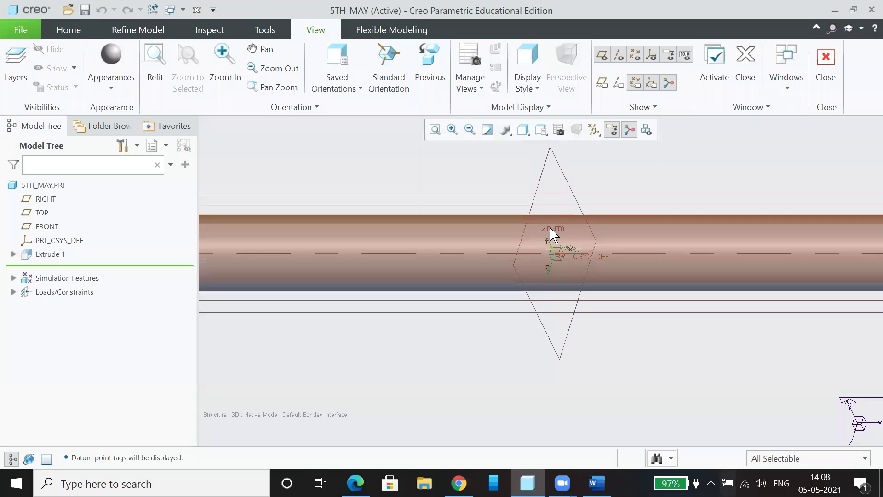
pyautogui.click(541, 131)
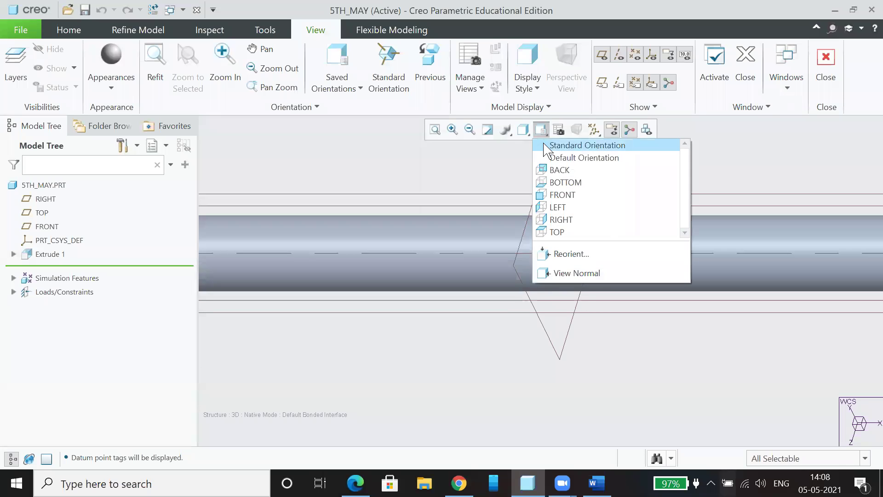
pyautogui.click(545, 144)
# - Start a Force/Moment load with single-point references and select datum point PNT0 at the pipe's centre
pyautogui.click(69, 30)
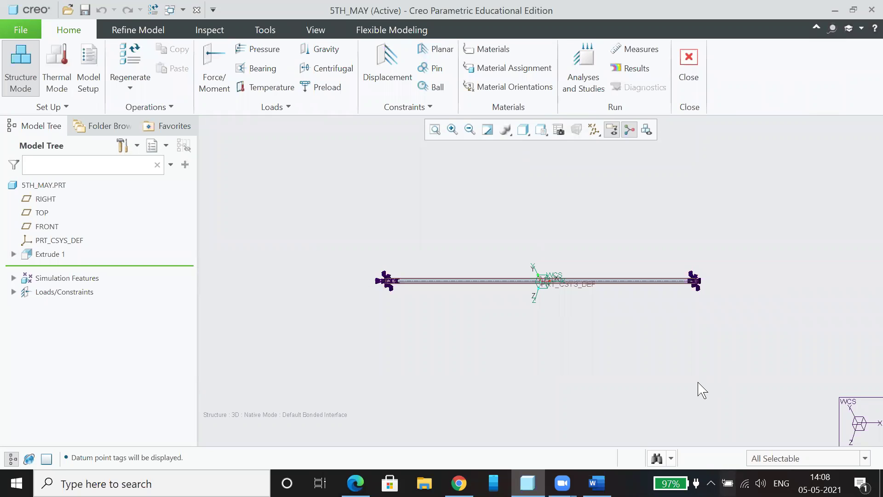
pyautogui.click(219, 88)
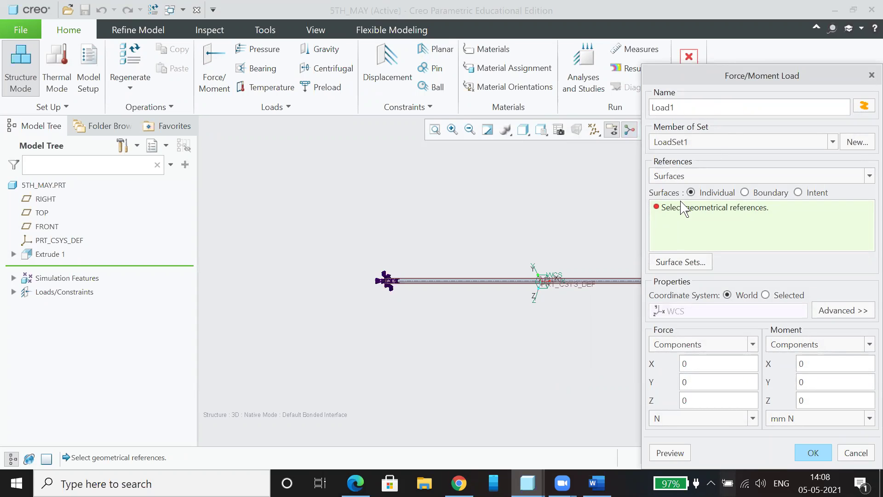
pyautogui.click(725, 178)
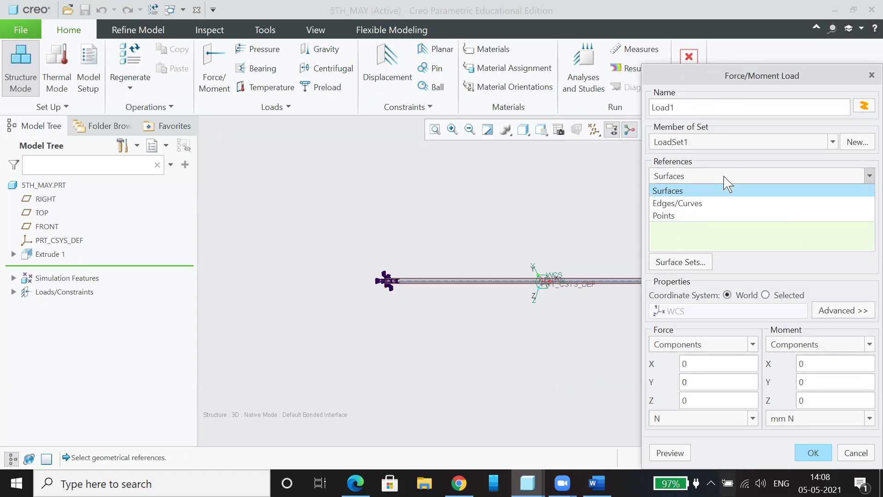
pyautogui.click(697, 221)
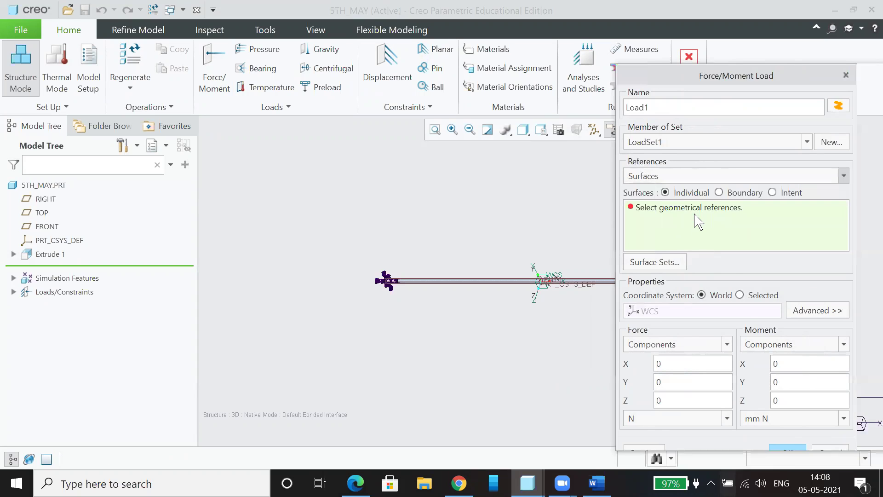
pyautogui.click(690, 177)
pyautogui.click(690, 177)
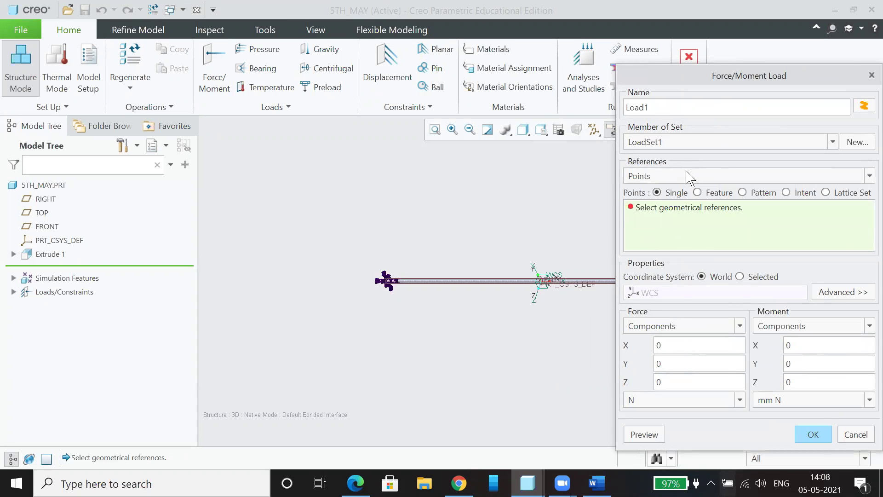
pyautogui.scroll(-6, 536, 283)
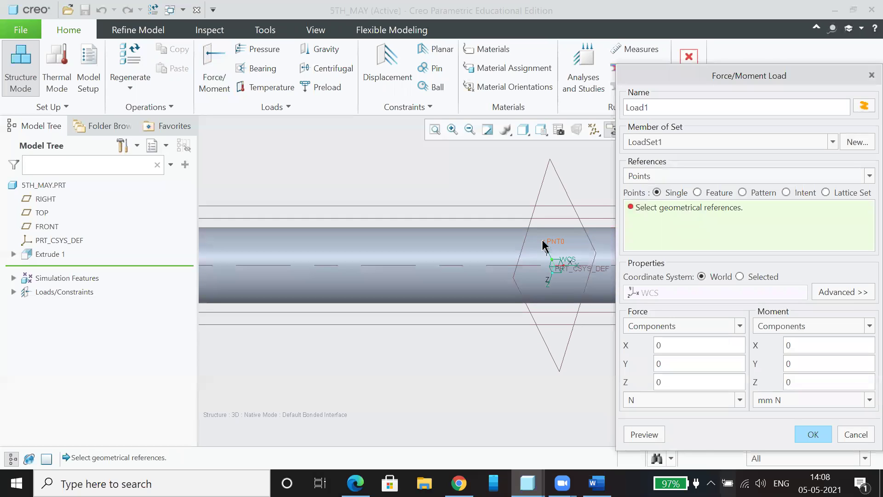
pyautogui.click(544, 245)
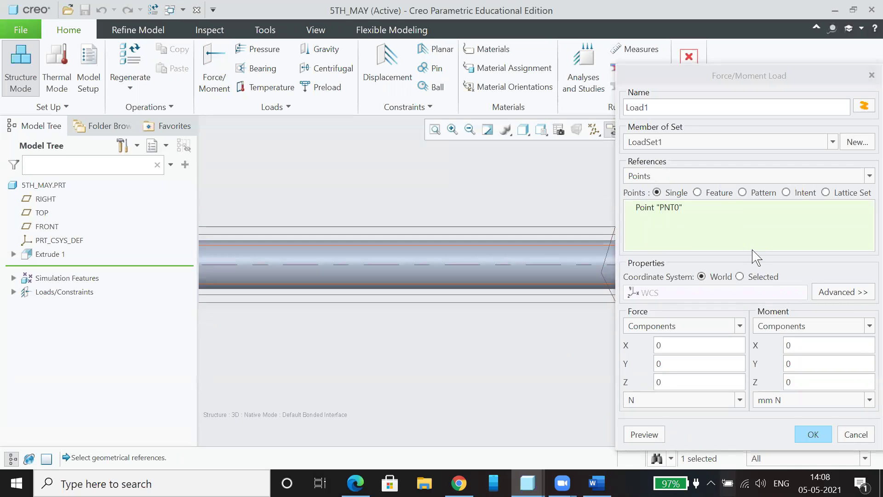
# - Consult the Example 7.2 problem statement in Word, return to Creo, and set the load's Y force component to -80 N
pyautogui.scroll(5, 526, 324)
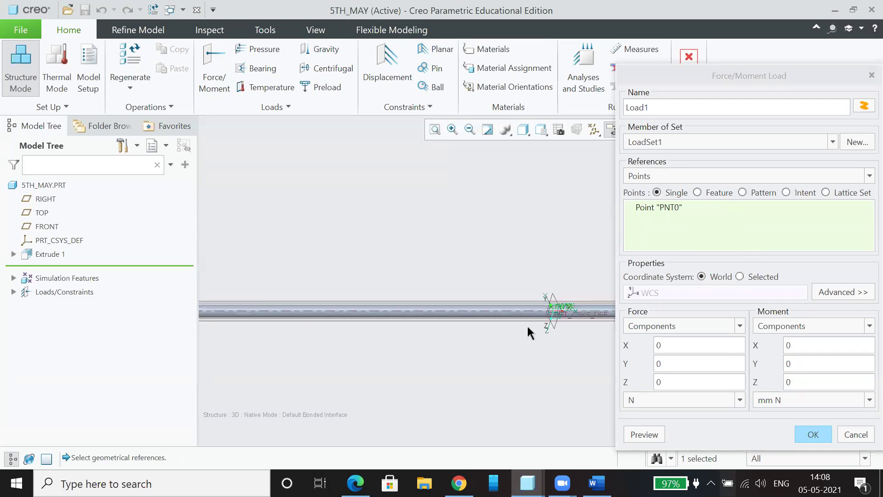
pyautogui.keyDown('shift'); pyautogui.moveTo(551, 348); pyautogui.dragTo(425, 276, button='middle'); pyautogui.keyUp('shift')
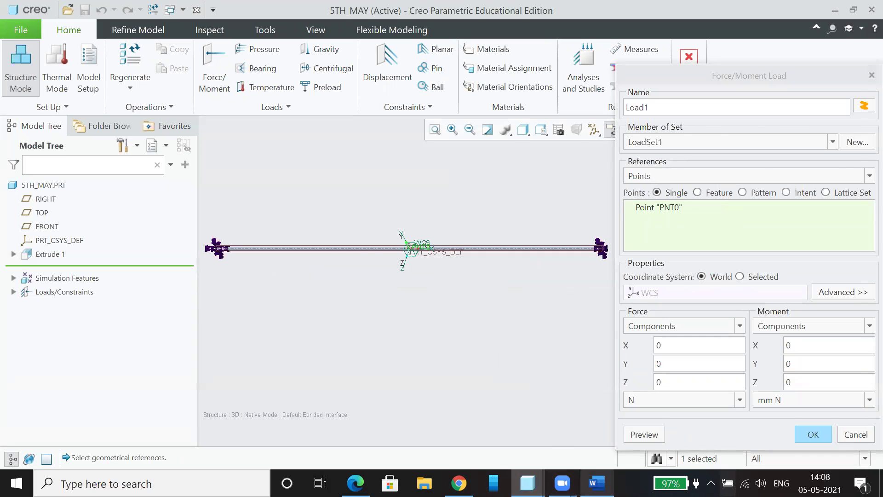
pyautogui.click(596, 483)
pyautogui.hotkey('alt', 'Tab')
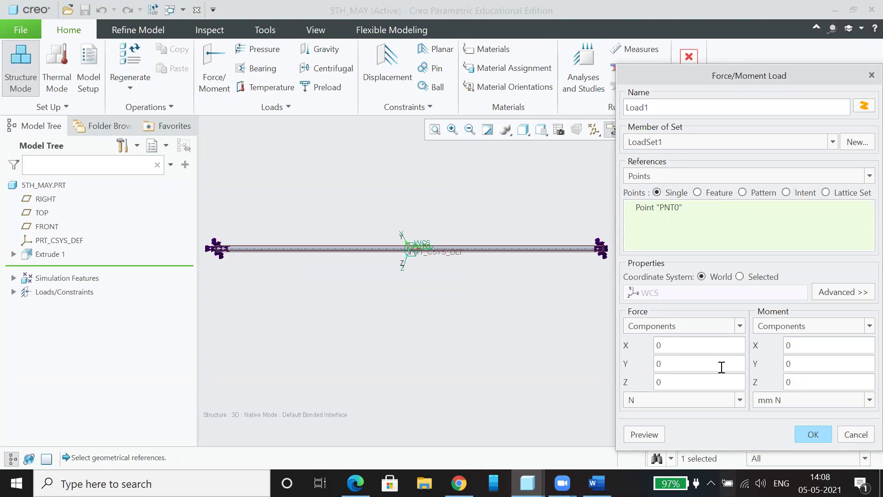
pyautogui.doubleClick(693, 367)
pyautogui.write('-8')
# - Preview the force at the pipe's centre, create the load, and orient the model to the FRONT view
pyautogui.scroll(-5, 412, 259)
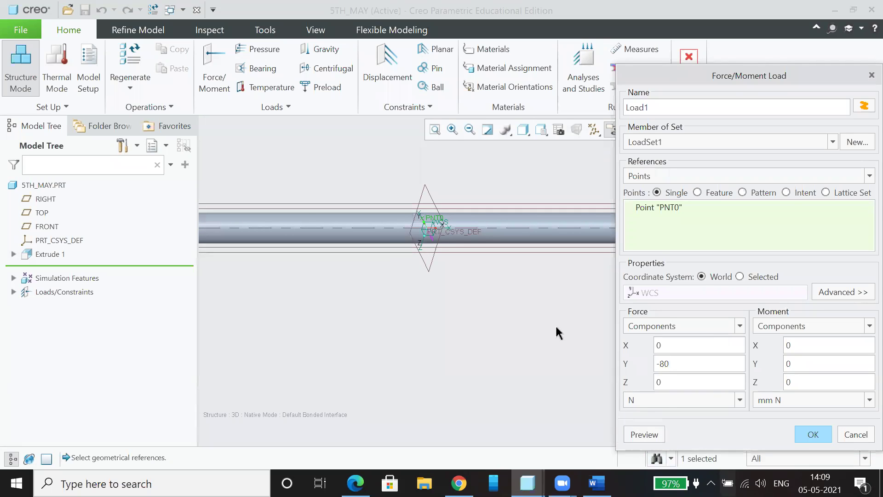
pyautogui.moveTo(448, 271); pyautogui.dragTo(448, 256, button='middle')
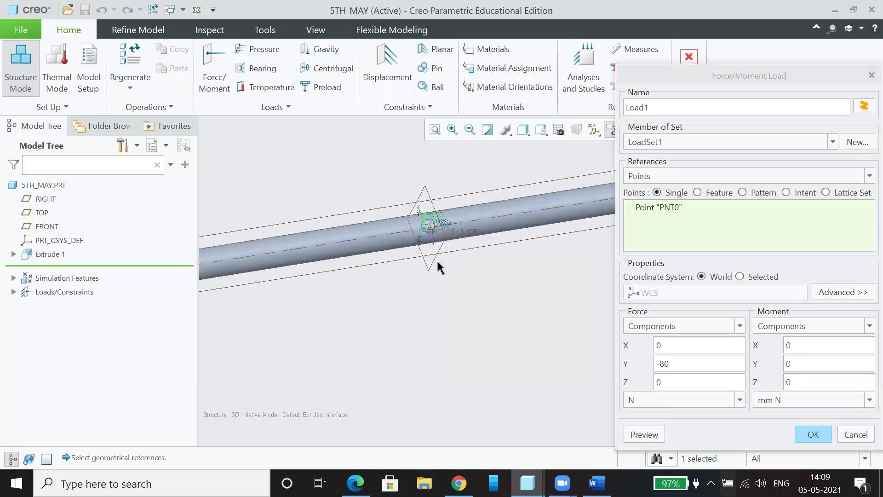
pyautogui.scroll(5, 435, 252)
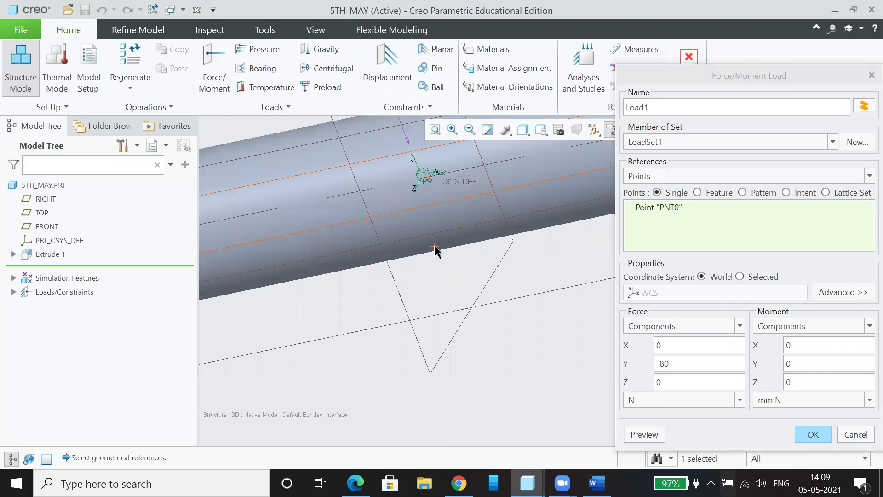
pyautogui.click(646, 434)
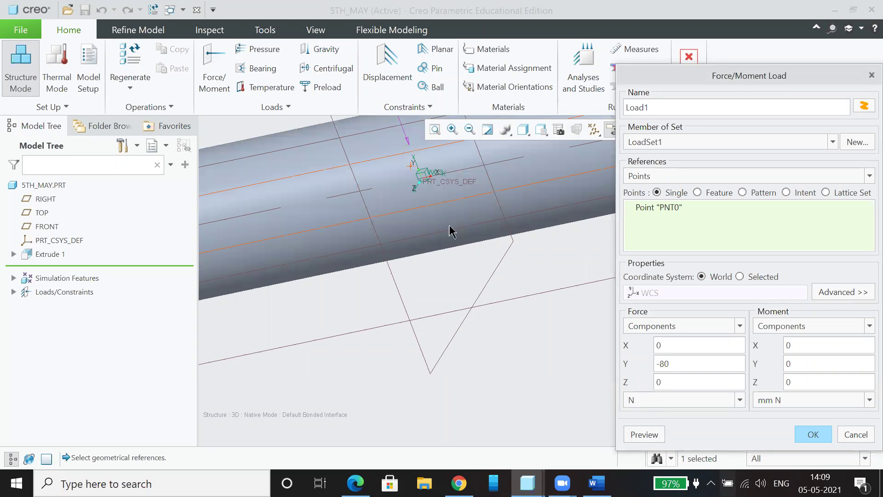
pyautogui.scroll(-3, 409, 188)
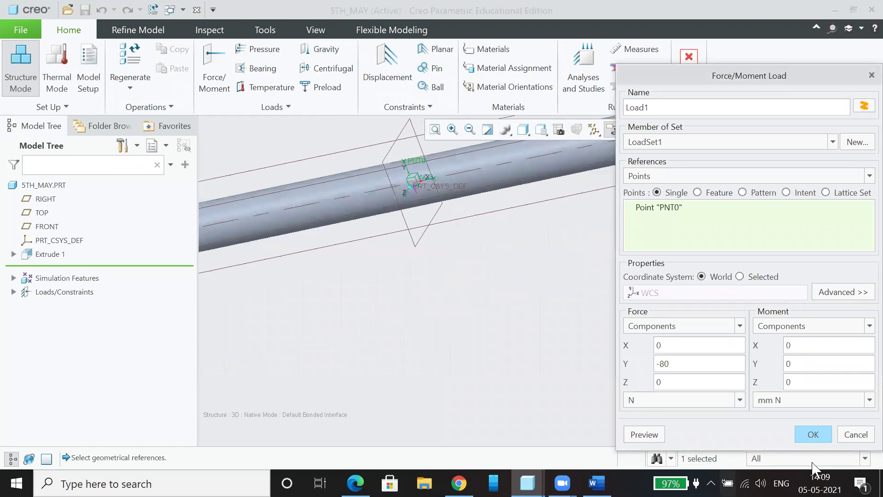
pyautogui.click(812, 434)
pyautogui.click(541, 130)
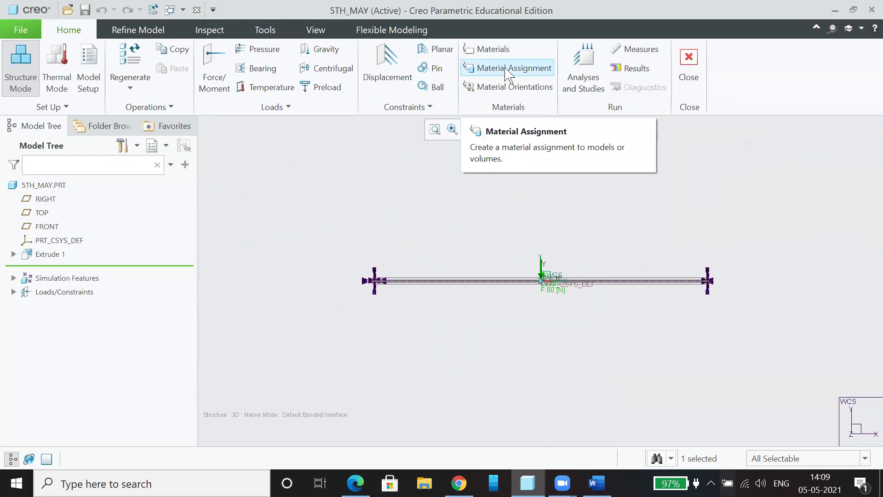
# - Switch to Word, highlight the word steel in Example 7.2, return to Creo, and start a material assignment for the pipe part
pyautogui.click(595, 483)
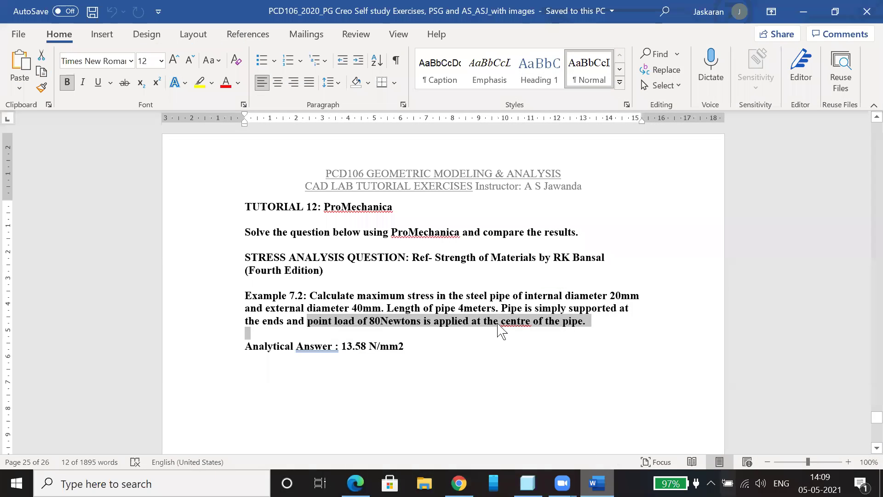
pyautogui.moveTo(466, 297); pyautogui.dragTo(495, 298)
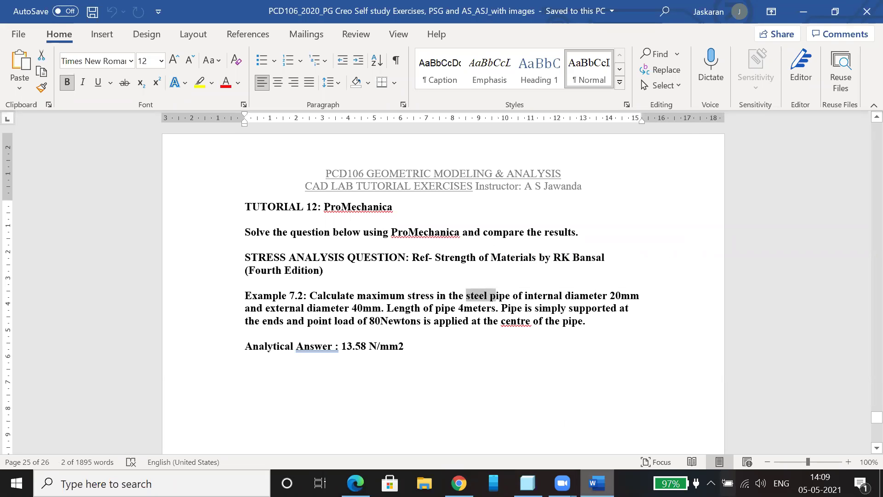
pyautogui.hotkey('alt', 'Tab')
pyautogui.click(533, 68)
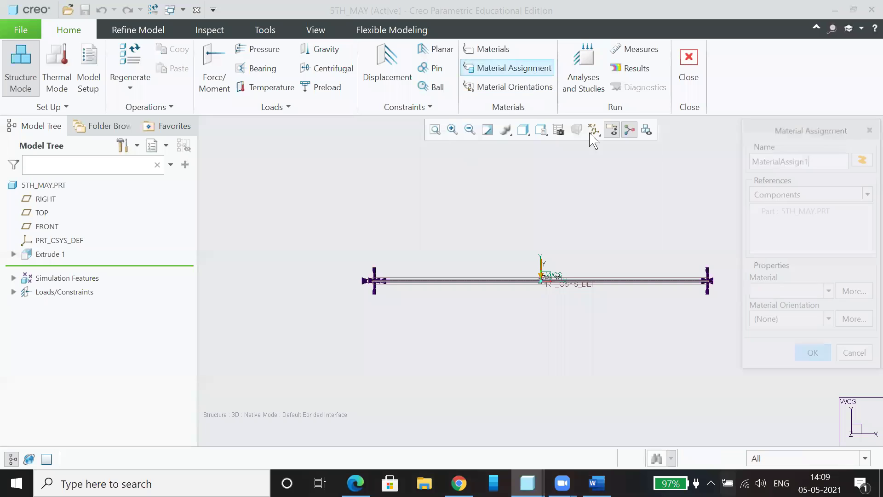
pyautogui.click(855, 293)
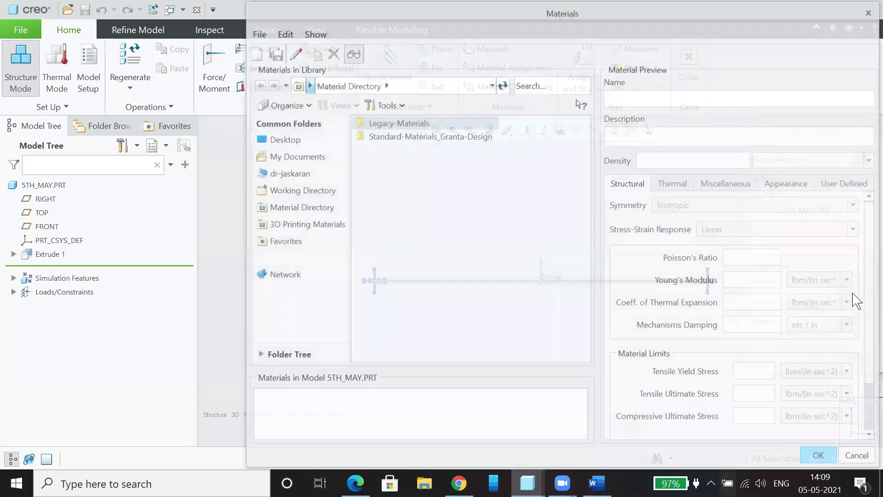
pyautogui.doubleClick(415, 124)
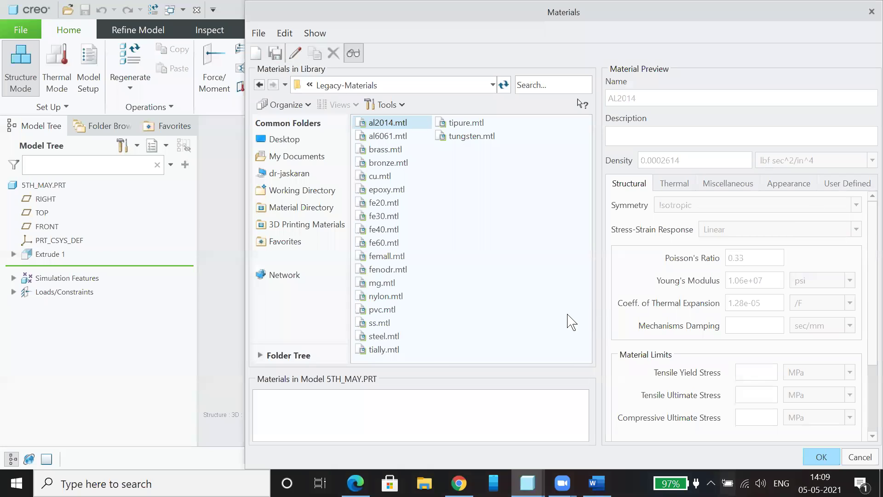
pyautogui.doubleClick(394, 339)
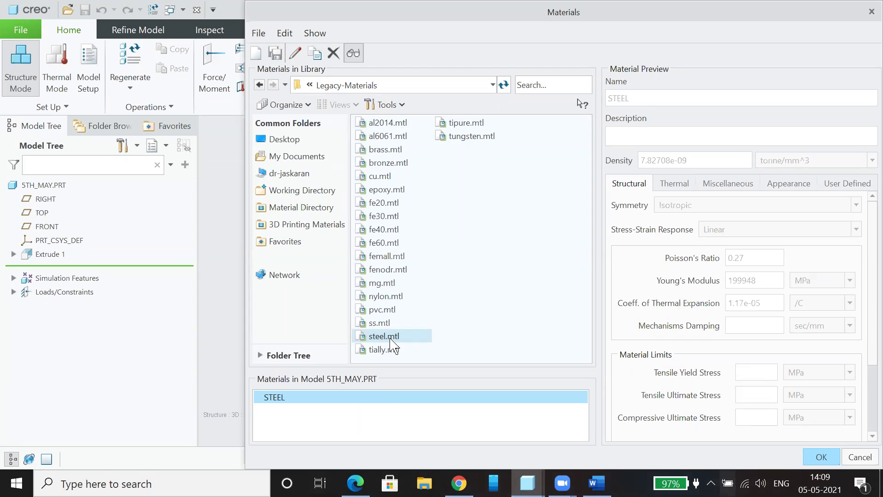
pyautogui.click(860, 457)
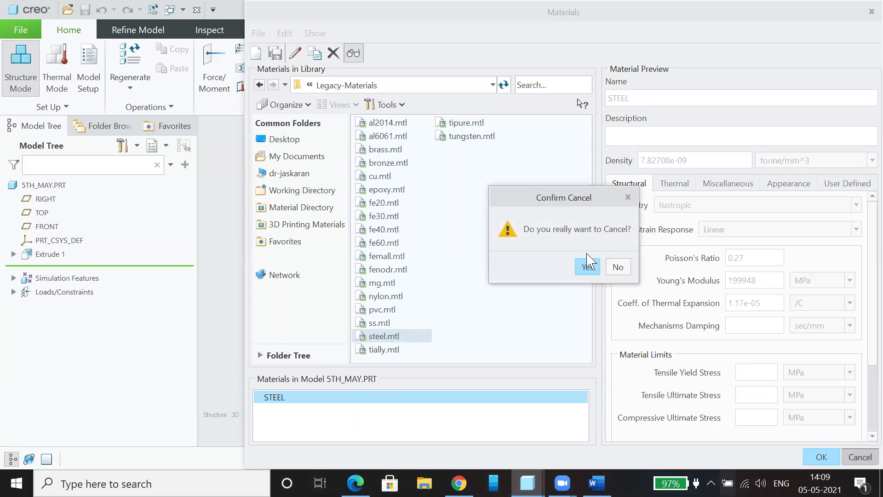
pyautogui.click(588, 266)
# - Add steel.mtl from the Legacy-Materials library to the model and assign STEEL to the pipe part
pyautogui.click(846, 294)
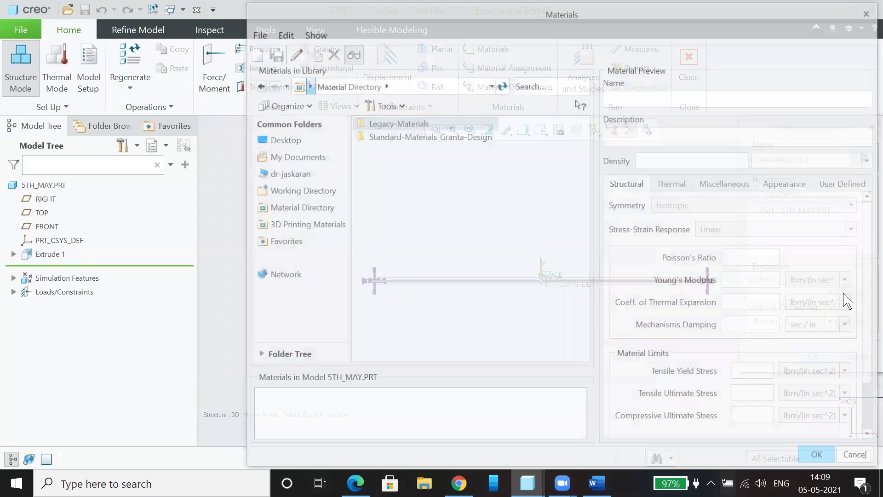
pyautogui.doubleClick(422, 124)
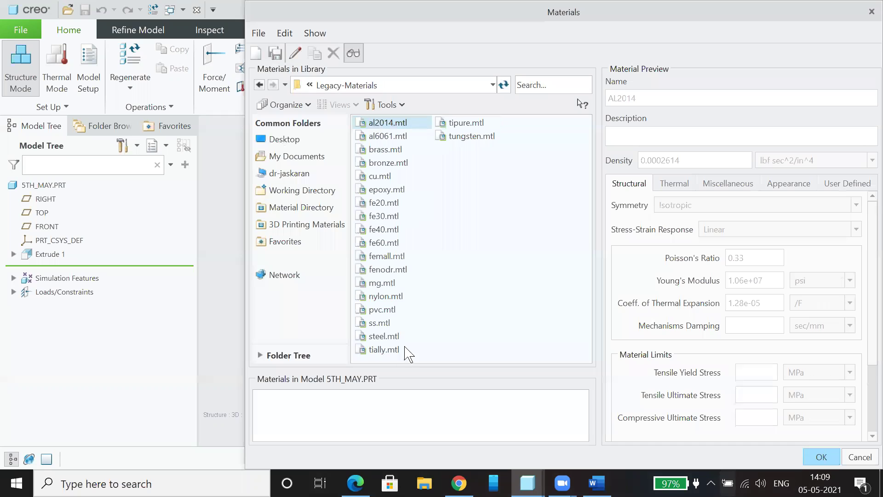
pyautogui.click(383, 336)
pyautogui.click(821, 456)
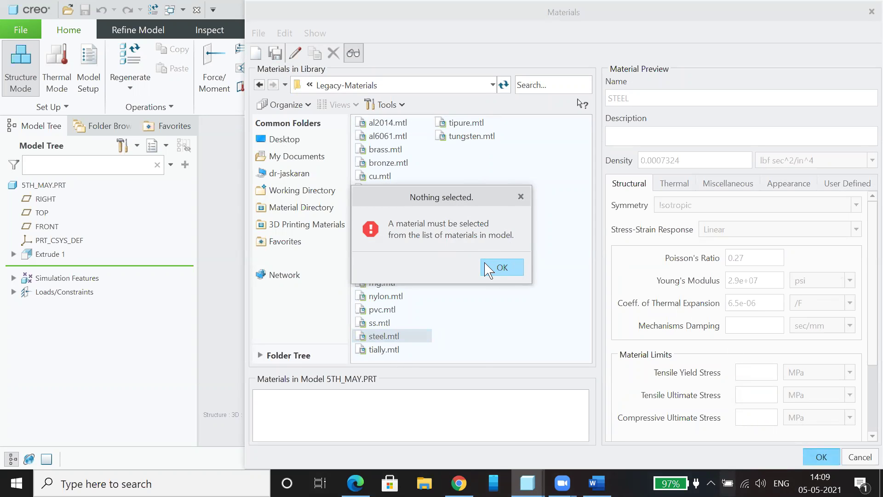
pyautogui.click(502, 271)
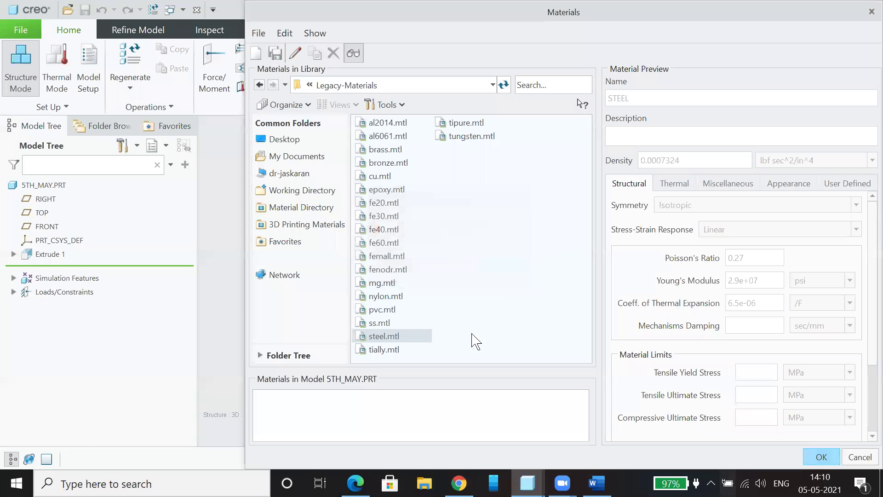
pyautogui.doubleClick(374, 336)
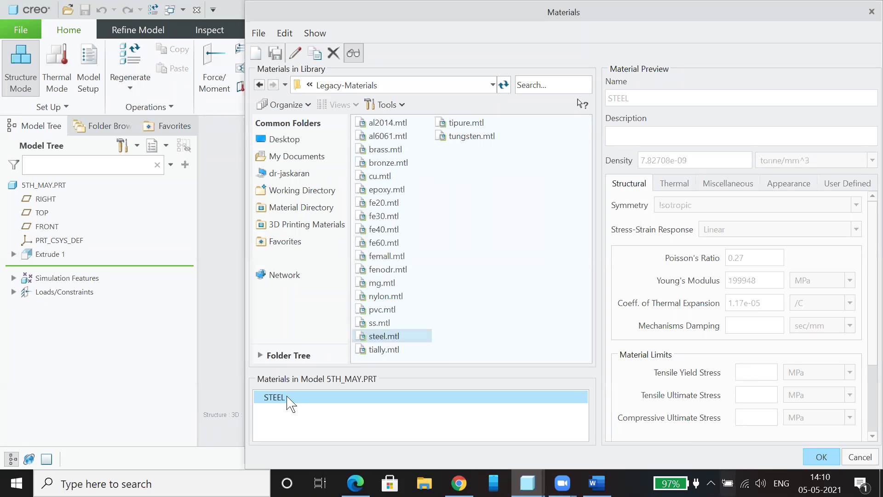
pyautogui.click(821, 457)
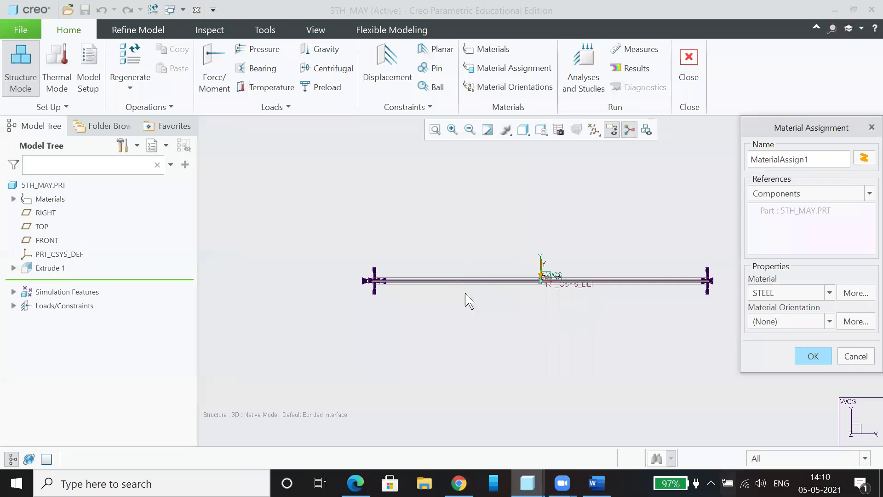
pyautogui.click(811, 357)
# - Inspect the material assignment on the pipe and return the model to its standard 3D orientation
pyautogui.scroll(5, 518, 272)
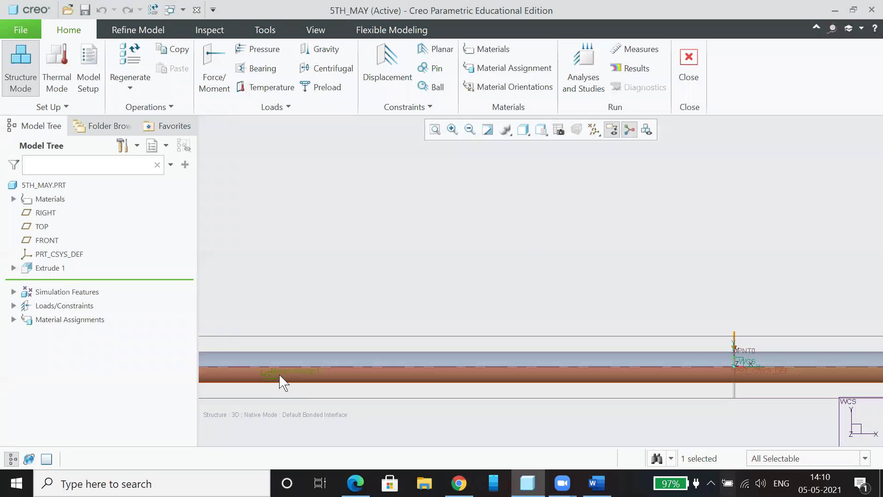
pyautogui.click(541, 129)
pyautogui.click(570, 145)
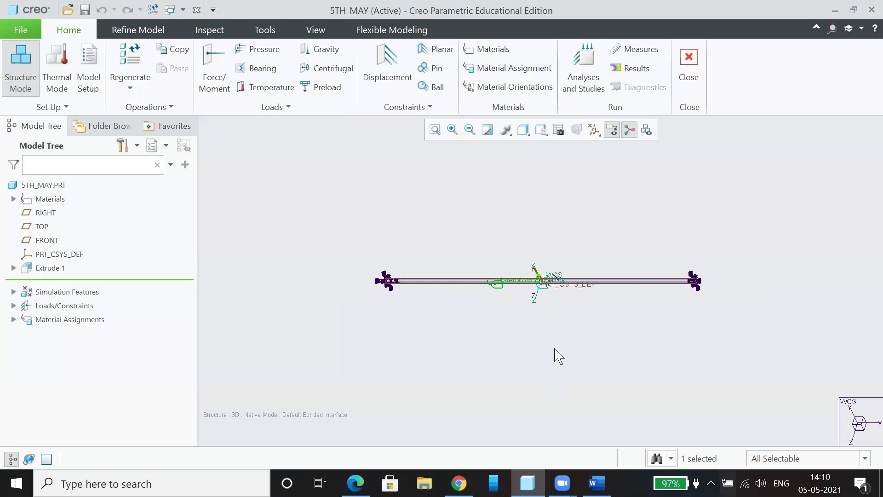
# - Create a new static analysis with the Simply_supported constraint set, LoadSet1 and the Single-Pass Adaptive convergence method
pyautogui.click(582, 92)
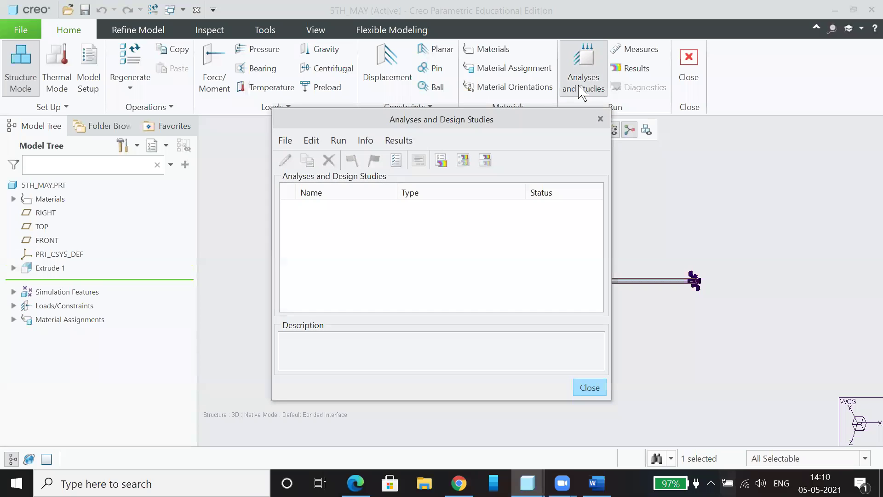
pyautogui.click(285, 140)
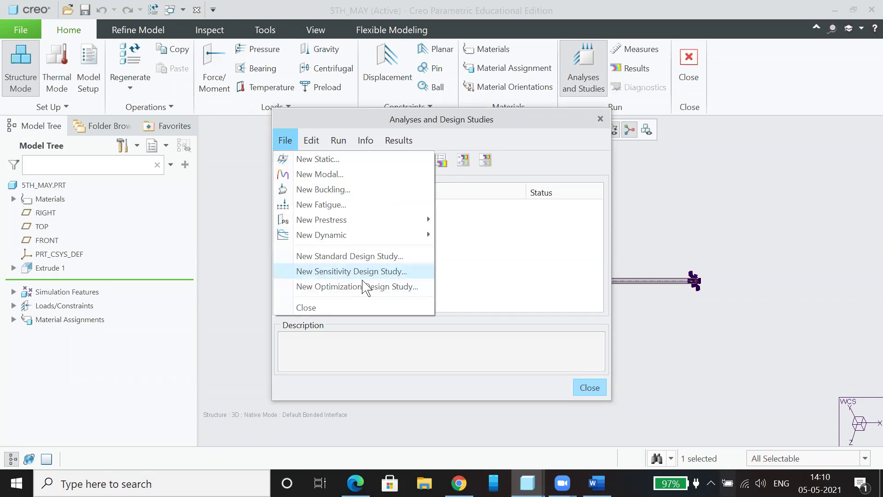
pyautogui.click(330, 160)
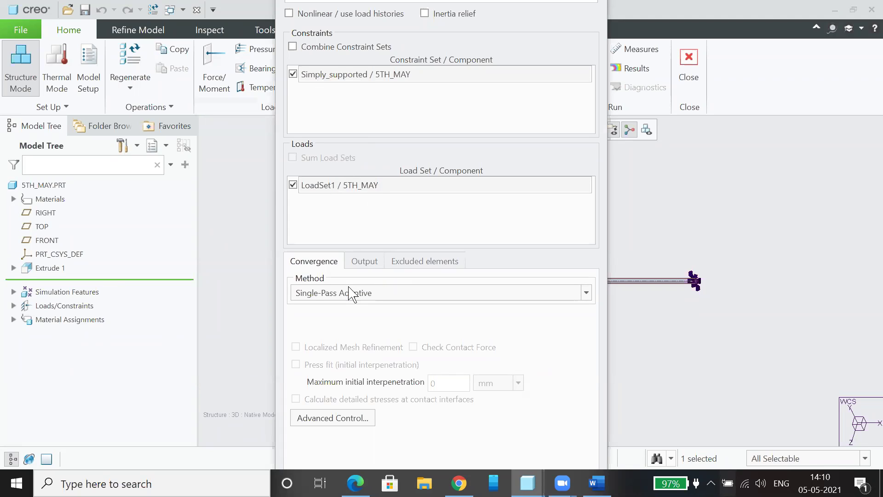
pyautogui.click(352, 301)
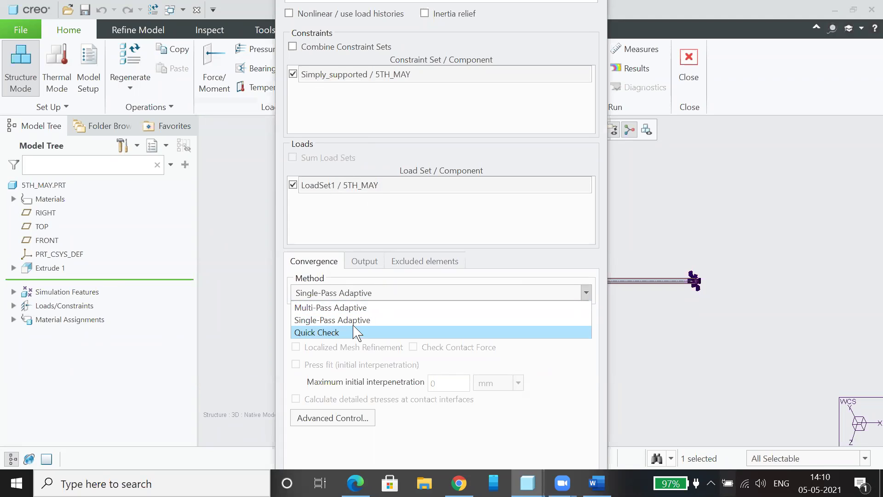
pyautogui.click(354, 318)
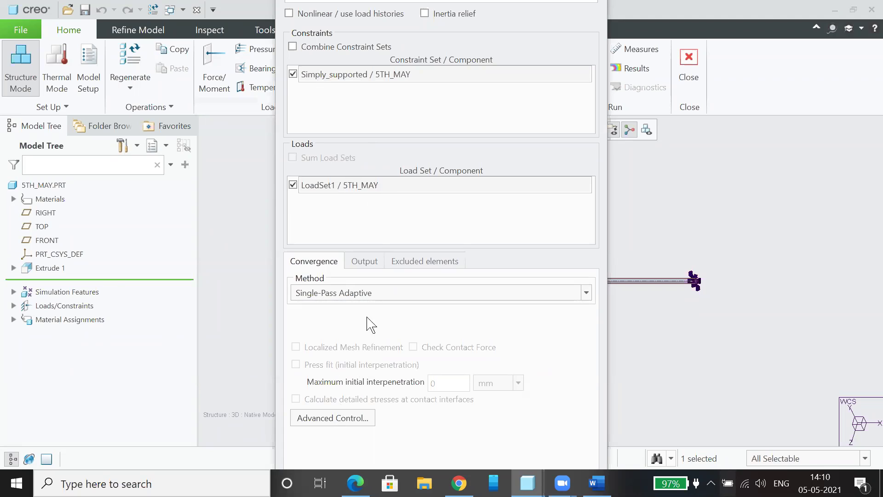
pyautogui.click(370, 293)
pyautogui.click(371, 321)
pyautogui.moveTo(606, 400); pyautogui.dragTo(689, 386)
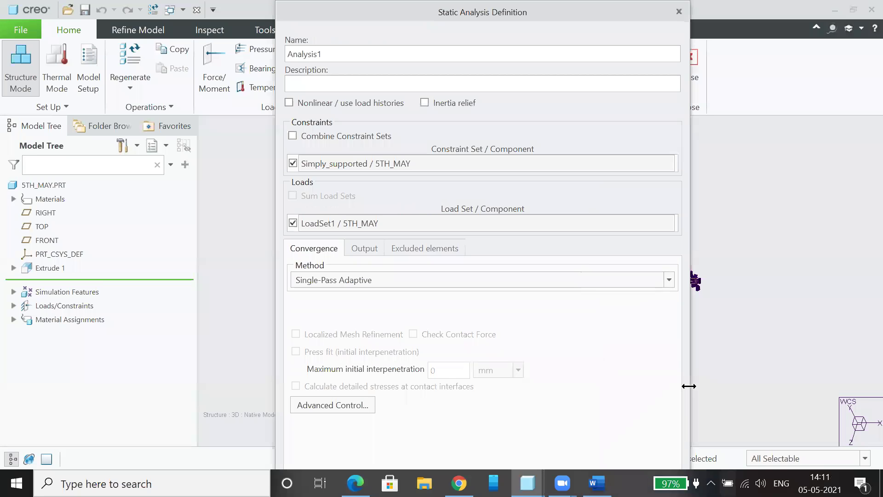
pyautogui.click(415, 282)
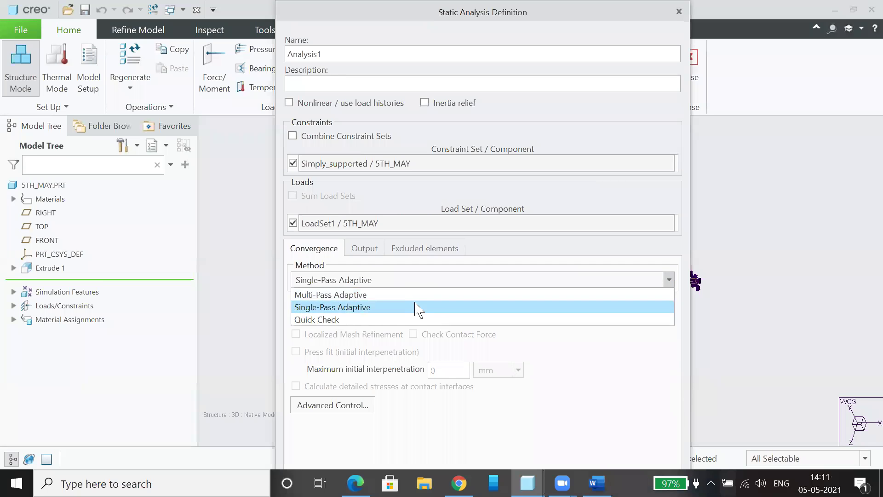
pyautogui.click(418, 307)
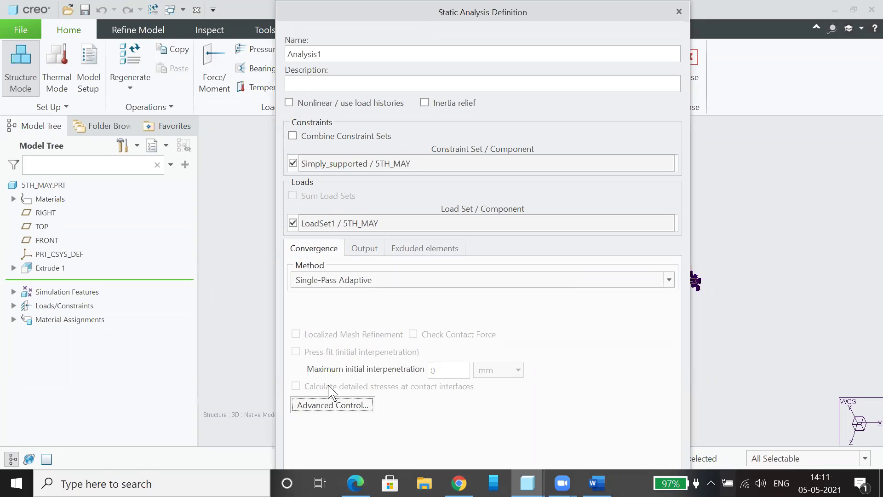
pyautogui.click(350, 408)
pyautogui.press('Return')
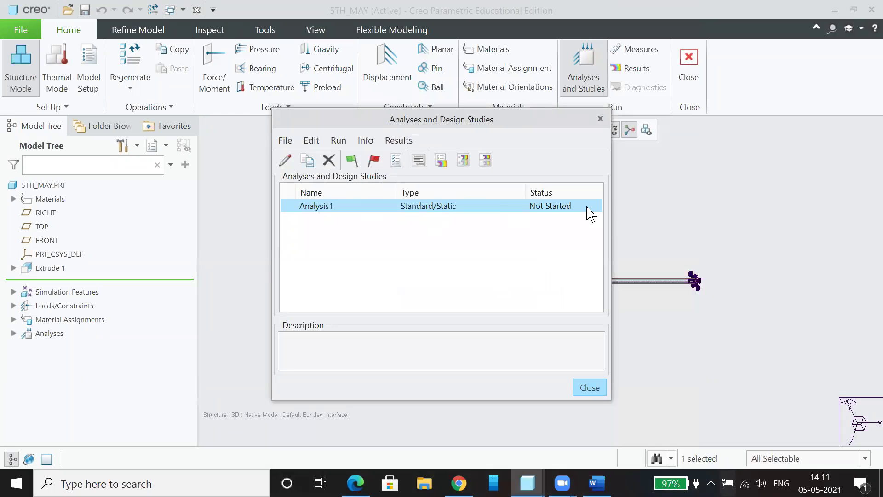
# - Run Analysis1 with interactive diagnostics, deleting its existing output files
pyautogui.moveTo(503, 121); pyautogui.dragTo(361, 90)
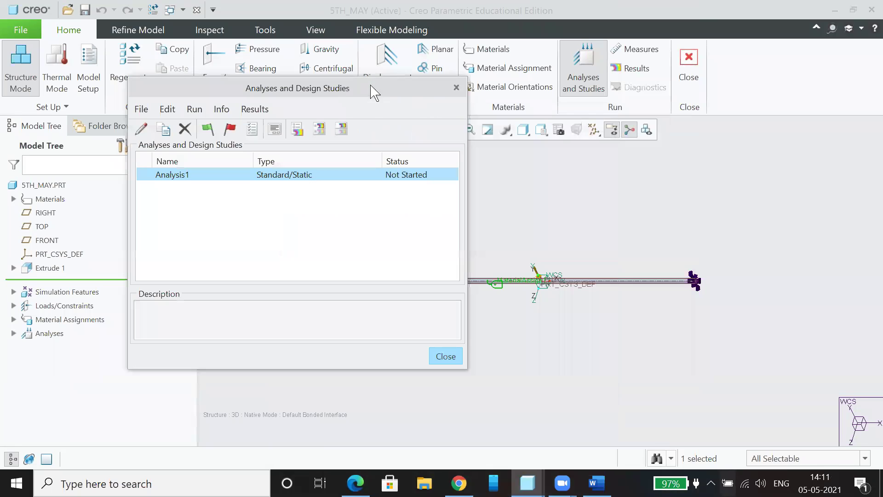
pyautogui.click(208, 130)
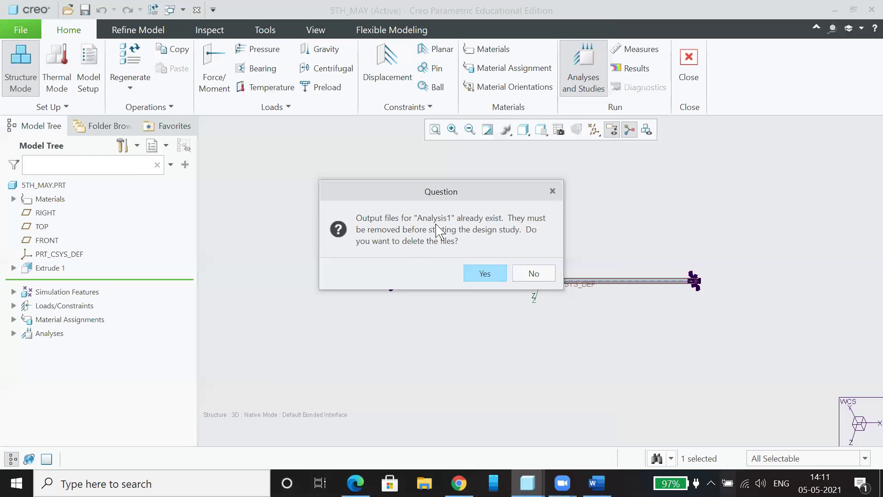
pyautogui.click(481, 275)
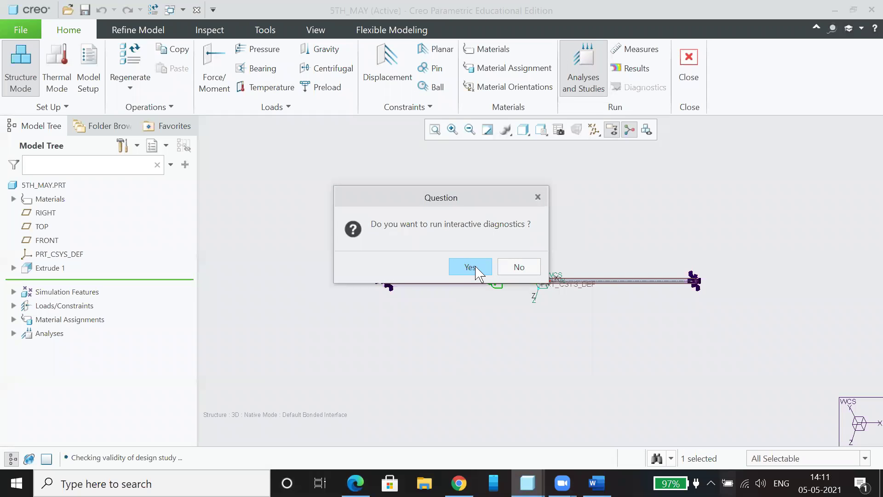
pyautogui.click(470, 266)
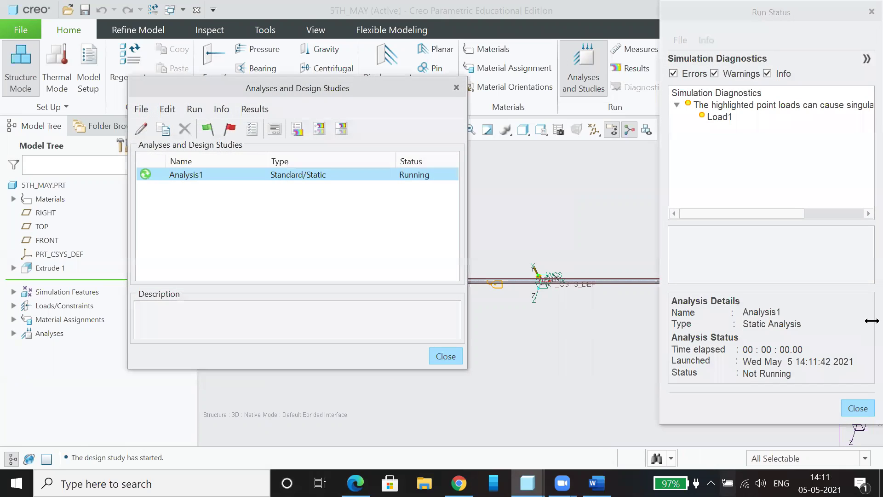
# - Review the run status summary and simulation diagnostics of Analysis1 through to the end of the run, and close the report
pyautogui.click(275, 130)
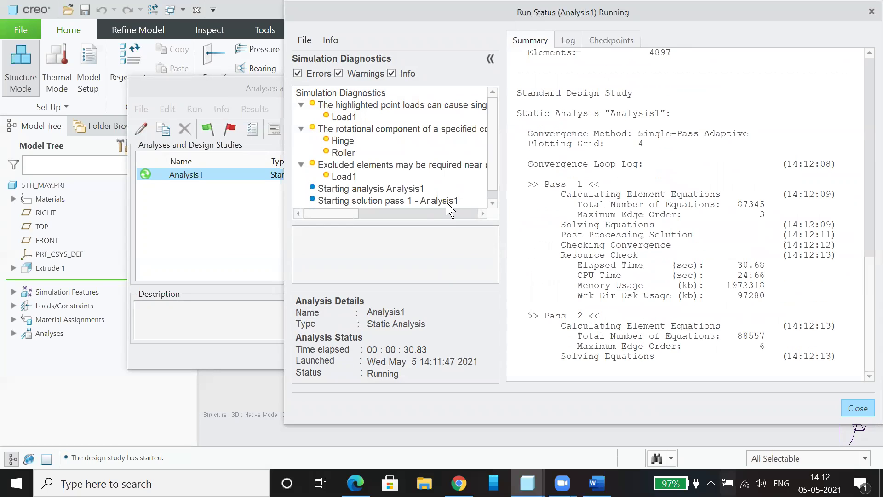
pyautogui.click(492, 203)
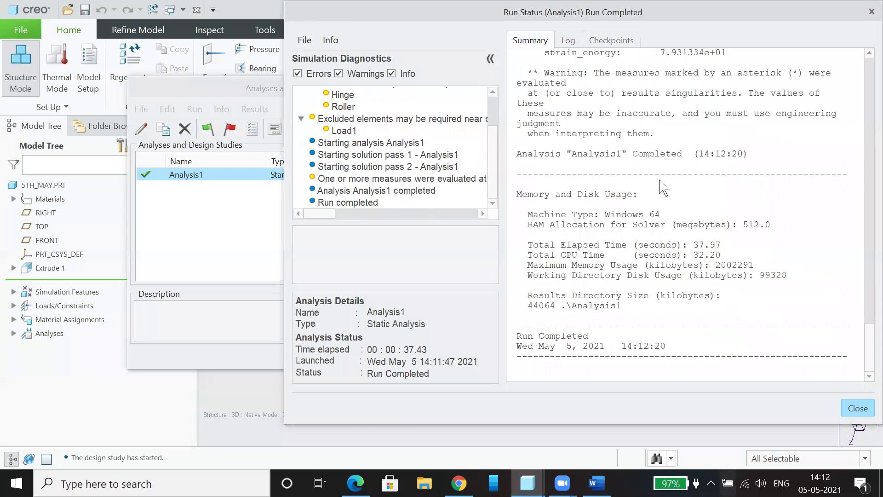
pyautogui.click(858, 408)
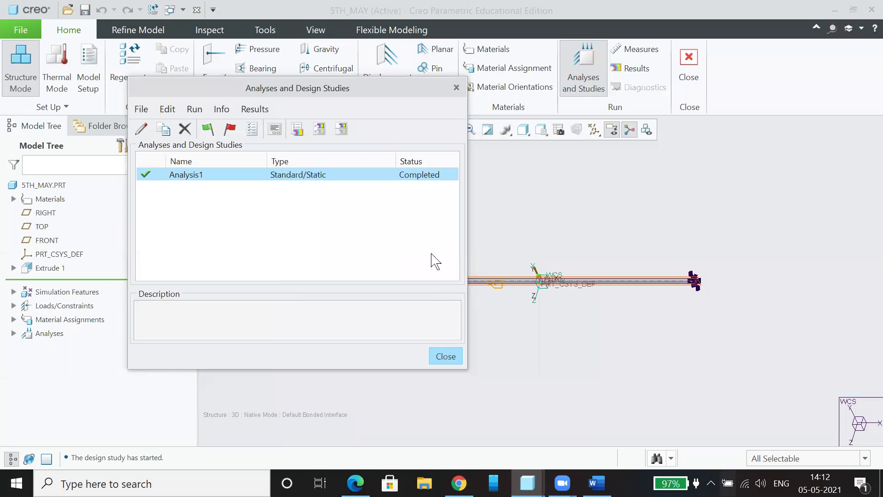
# - Start a result window for Analysis1 as a fringe plot of von Mises stress in MPa
pyautogui.click(297, 130)
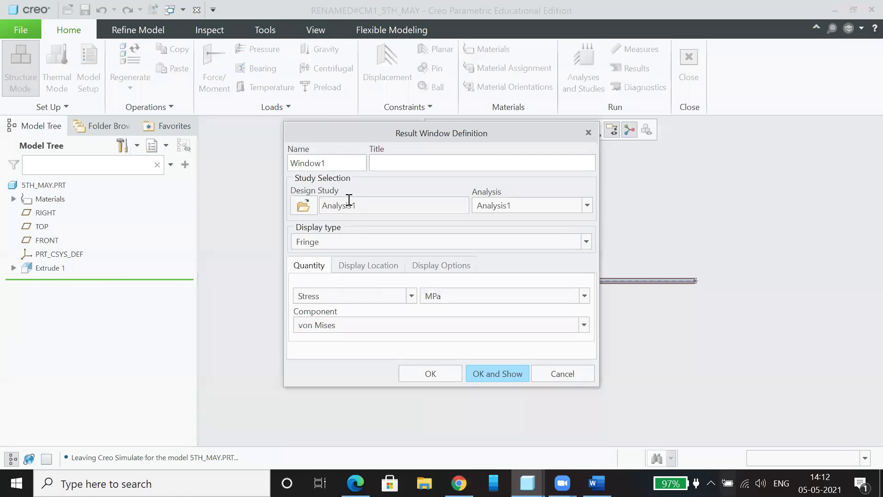
pyautogui.click(358, 244)
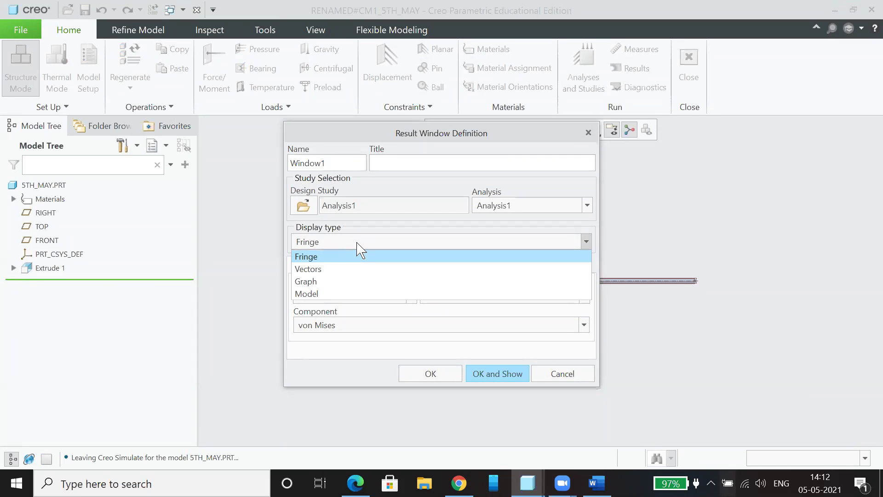
pyautogui.click(358, 244)
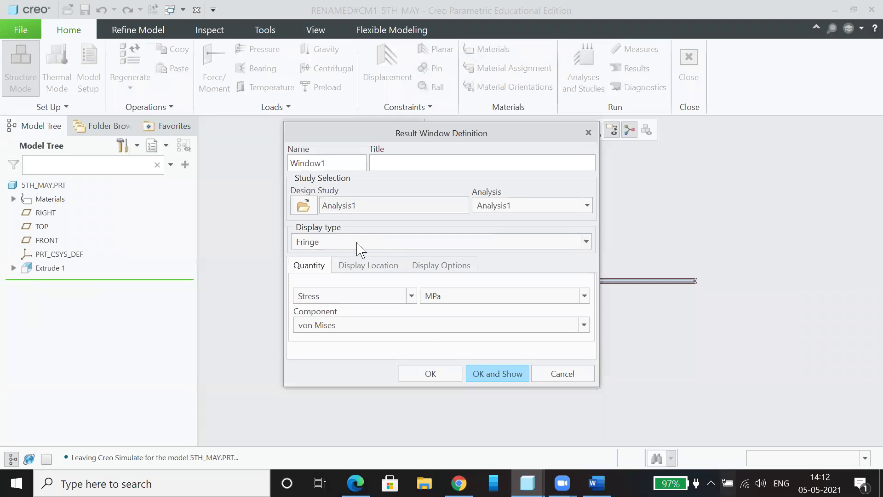
pyautogui.click(399, 303)
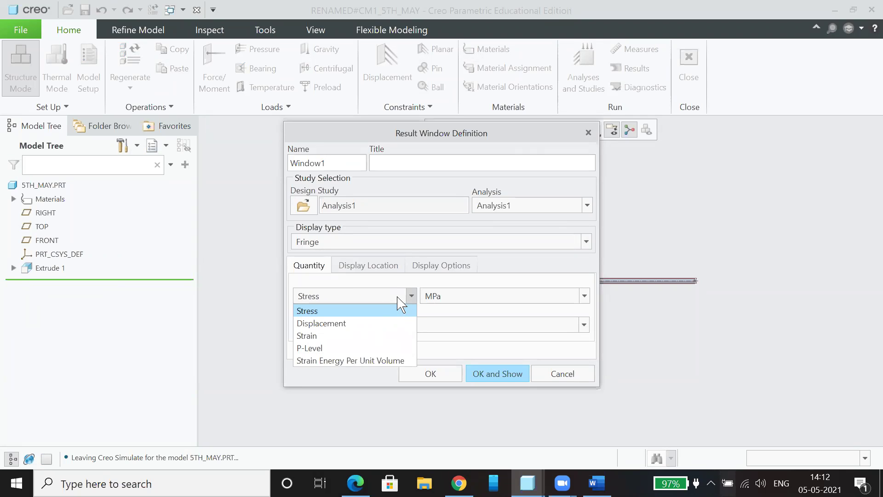
pyautogui.click(398, 298)
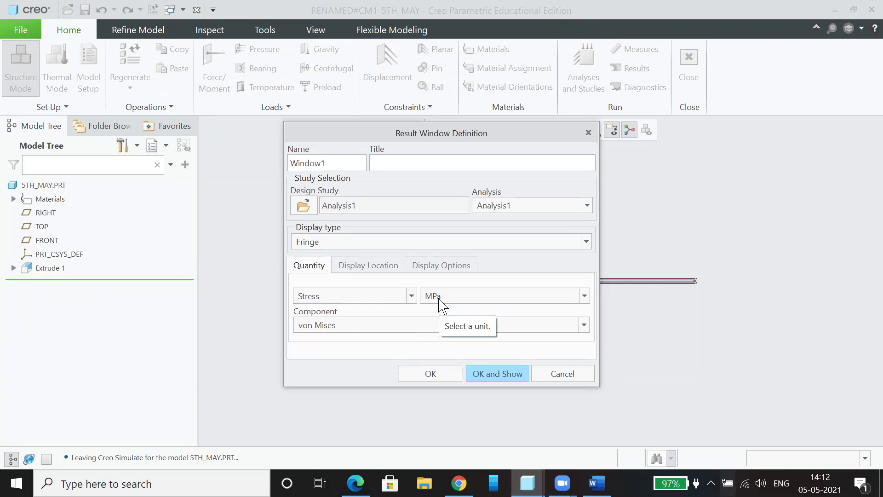
pyautogui.click(339, 327)
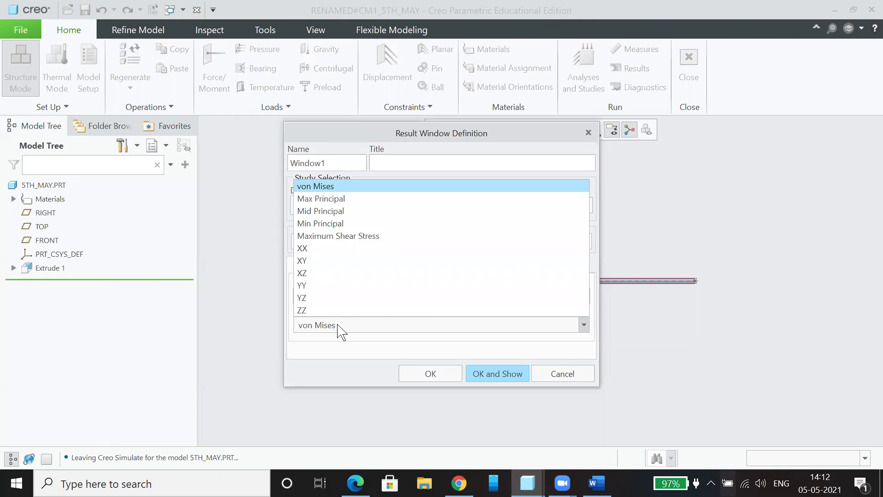
pyautogui.click(353, 187)
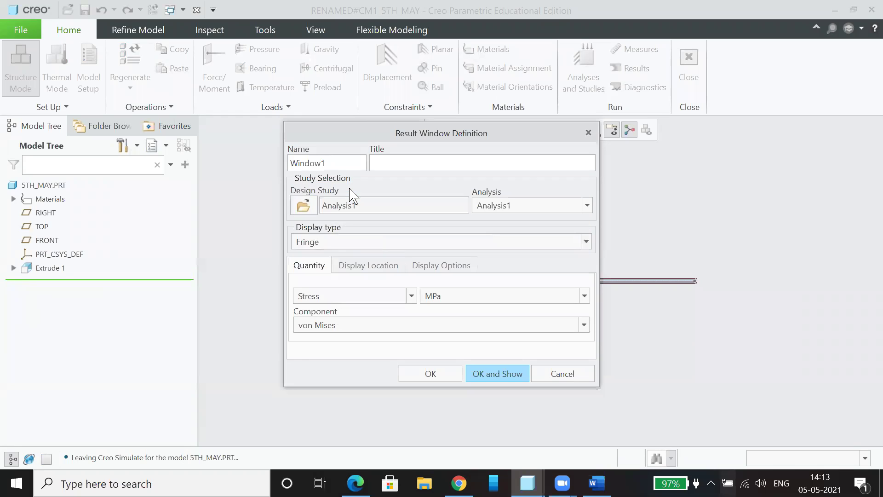
# - Enable the deformed shape and auto-start animation for the result window and show the stress plot
pyautogui.click(437, 265)
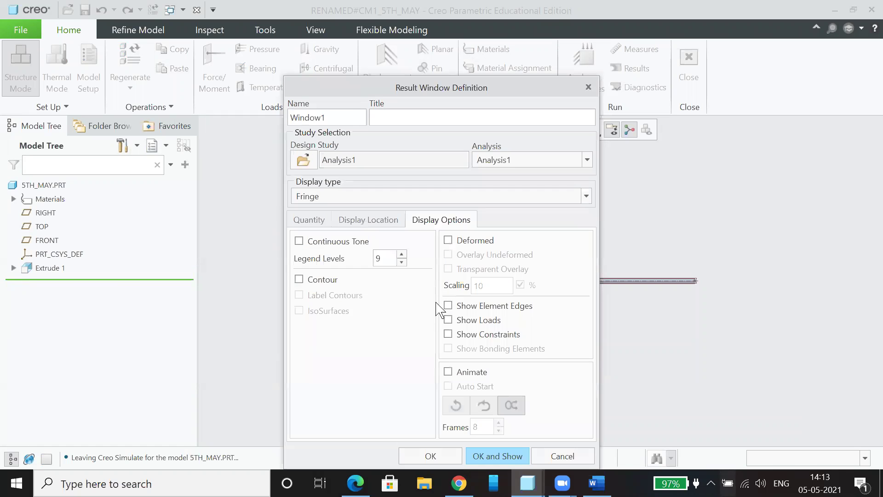
pyautogui.click(449, 242)
pyautogui.click(448, 372)
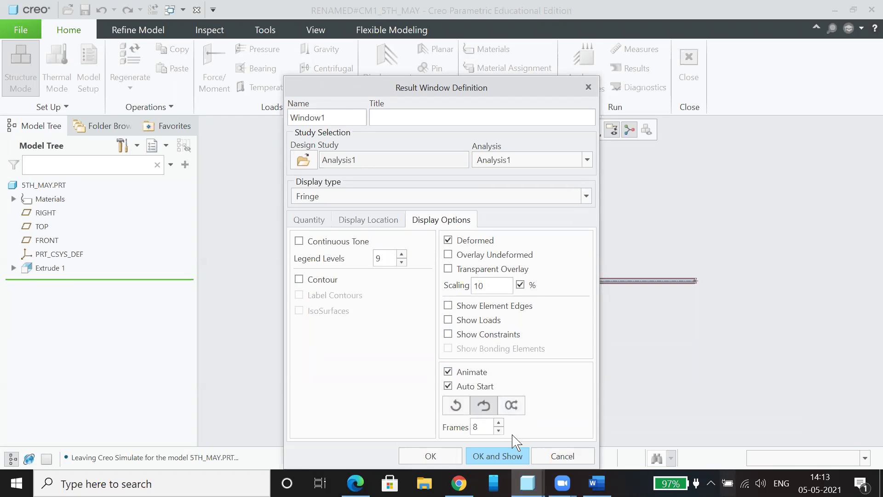
pyautogui.click(497, 456)
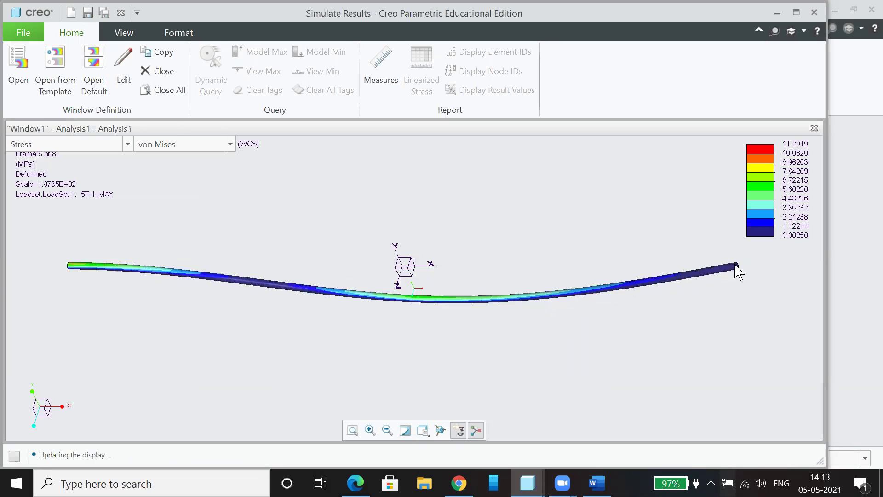
pyautogui.scroll(-5, 735, 265)
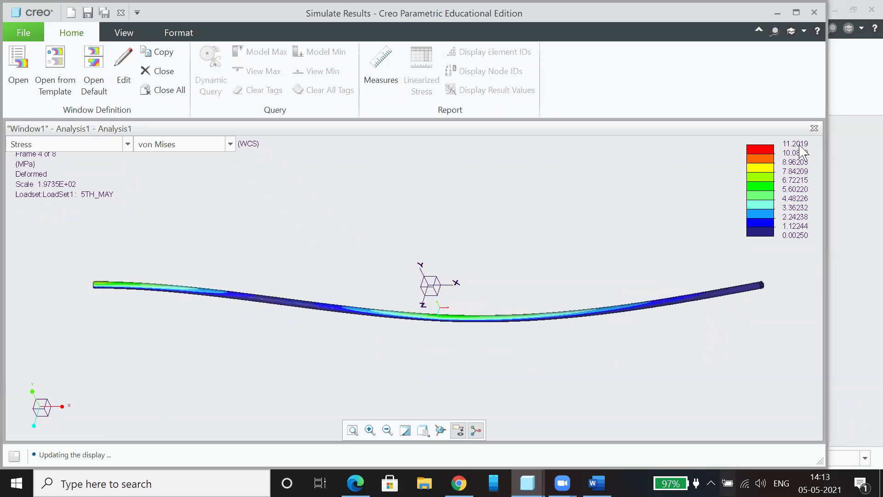
# - Compare the maximum von Mises stress in the result legend with the analytical answer in the Word exercise document
pyautogui.click(596, 483)
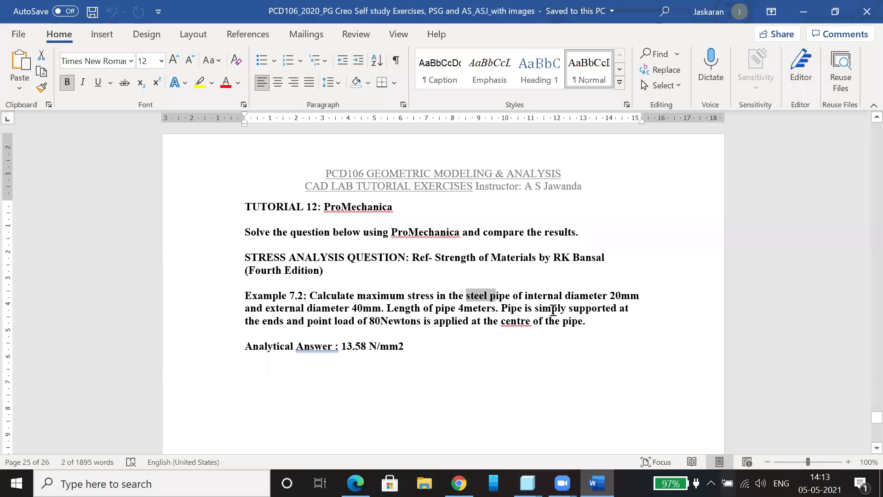
pyautogui.moveTo(404, 348); pyautogui.dragTo(341, 349)
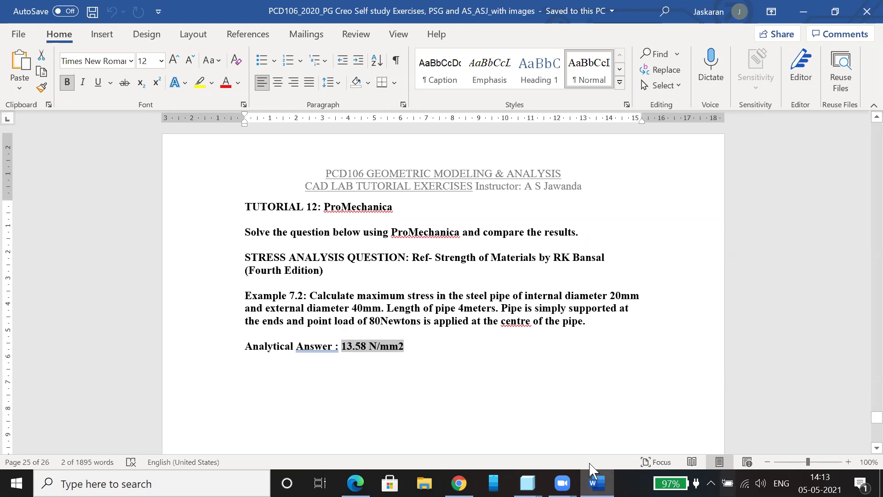
pyautogui.click(597, 483)
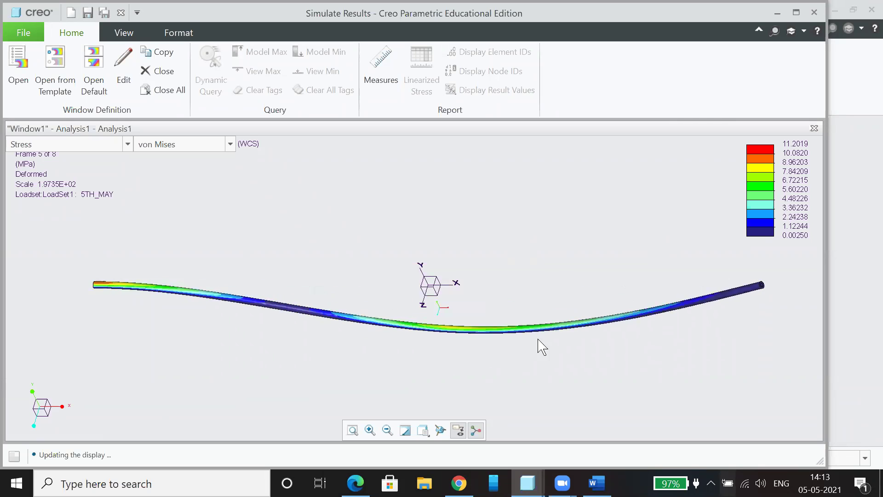
pyautogui.click(597, 483)
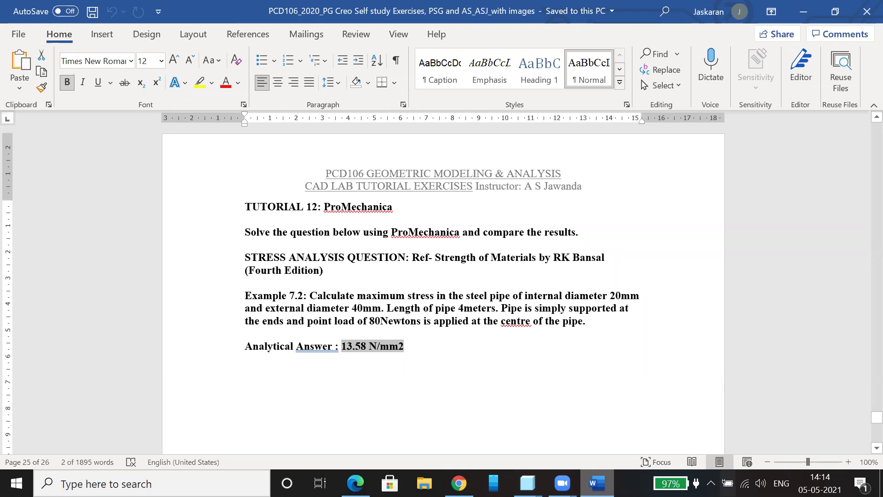
pyautogui.hotkey('alt', 'Tab')
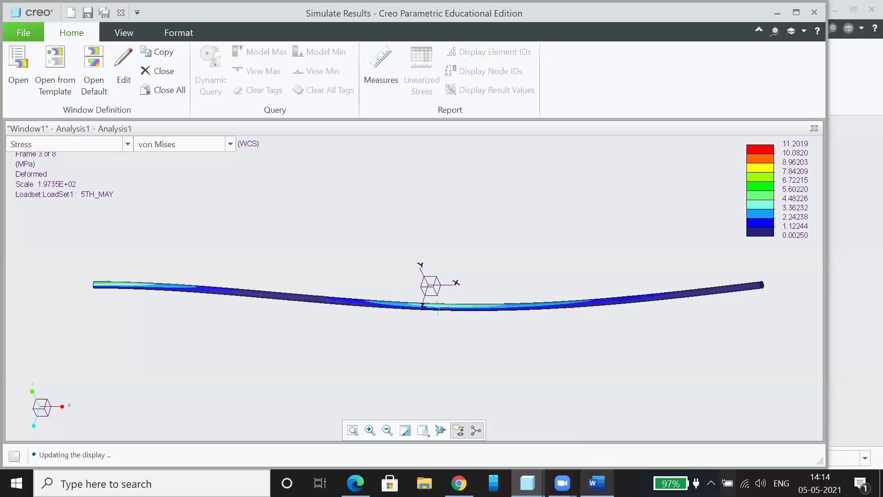
# - Check the steel pipe wording of the exercise in Word against the animated stress results
pyautogui.click(596, 482)
pyautogui.doubleClick(469, 292)
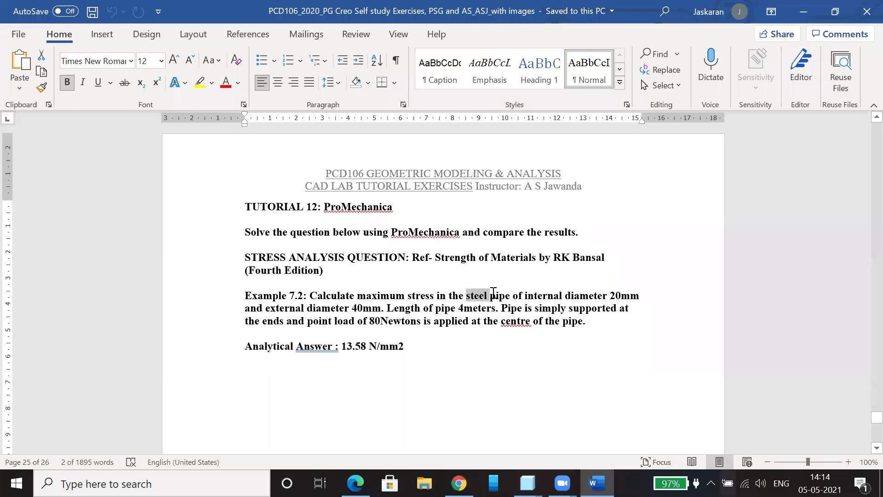
pyautogui.moveTo(501, 291); pyautogui.dragTo(509, 296)
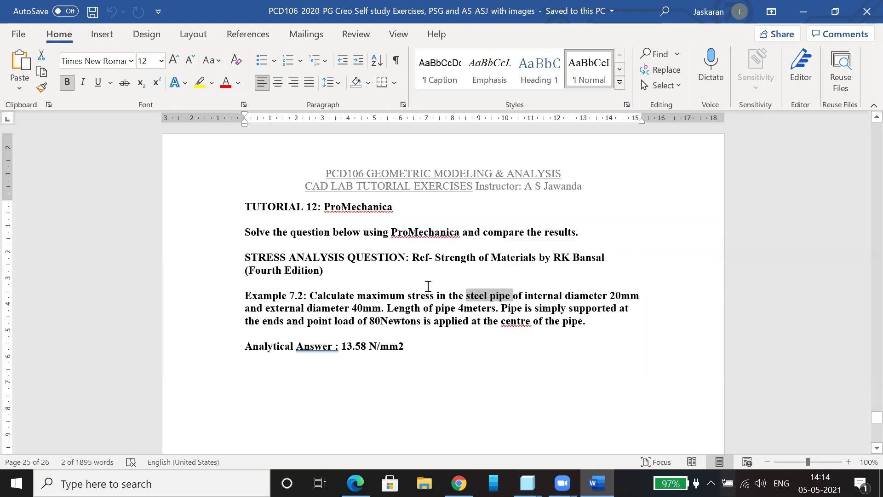
pyautogui.hotkey('alt', 'Tab')
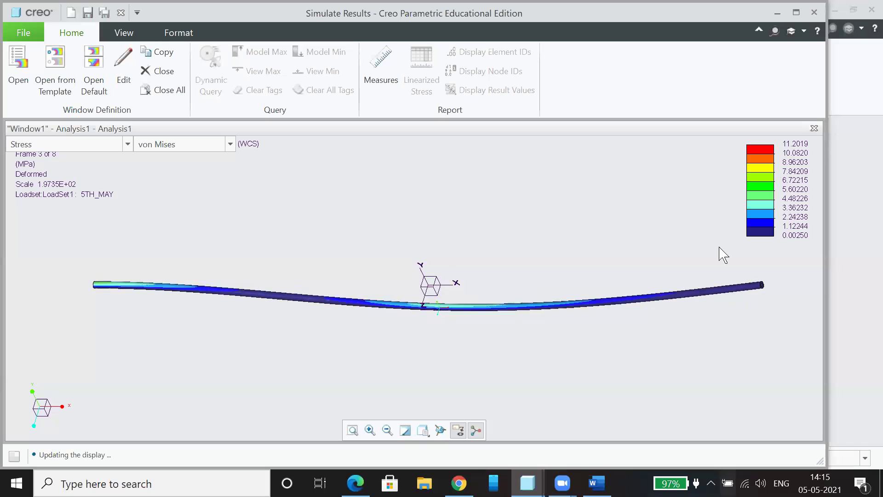
pyautogui.click(596, 483)
pyautogui.click(596, 483)
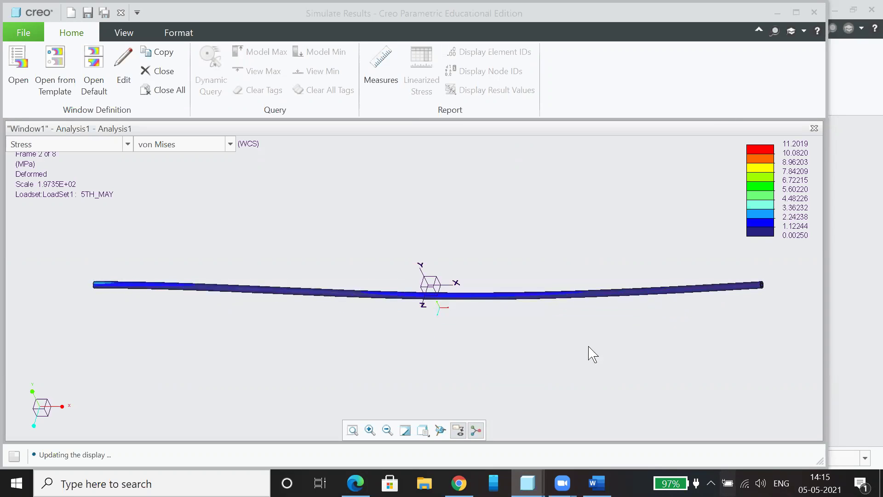
# - Exit the simulation results without saving the result windows and close the analyses and design studies list
pyautogui.moveTo(623, 375); pyautogui.dragTo(589, 339, button='middle')
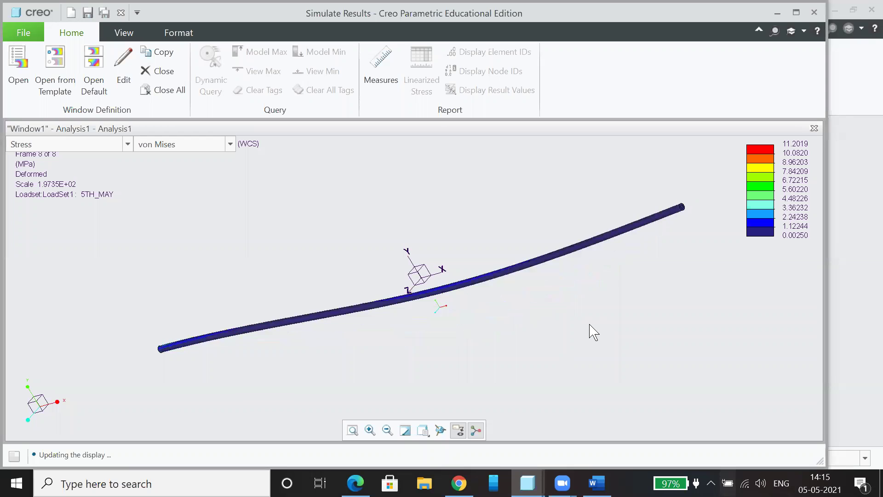
pyautogui.moveTo(590, 325); pyautogui.dragTo(662, 341, button='middle')
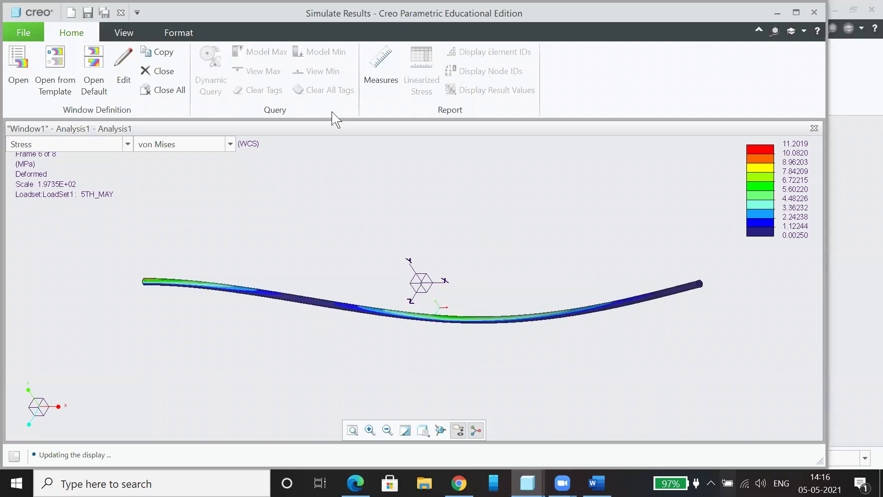
pyautogui.click(815, 13)
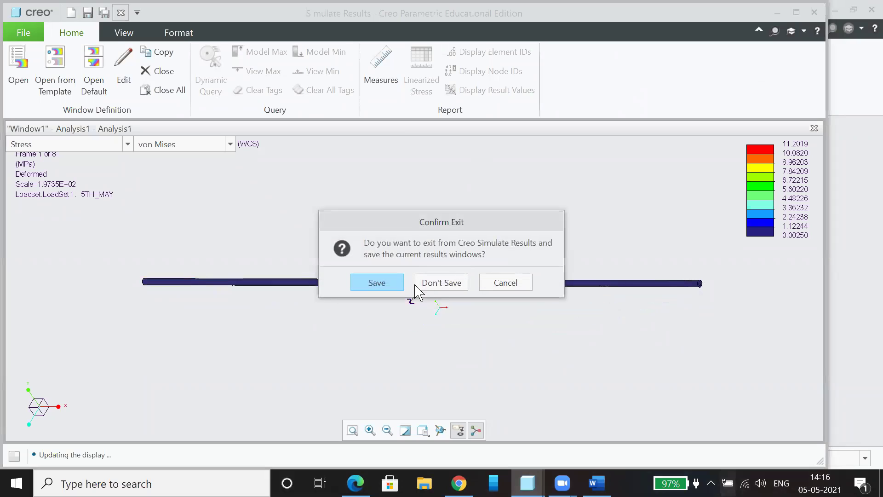
pyautogui.click(448, 291)
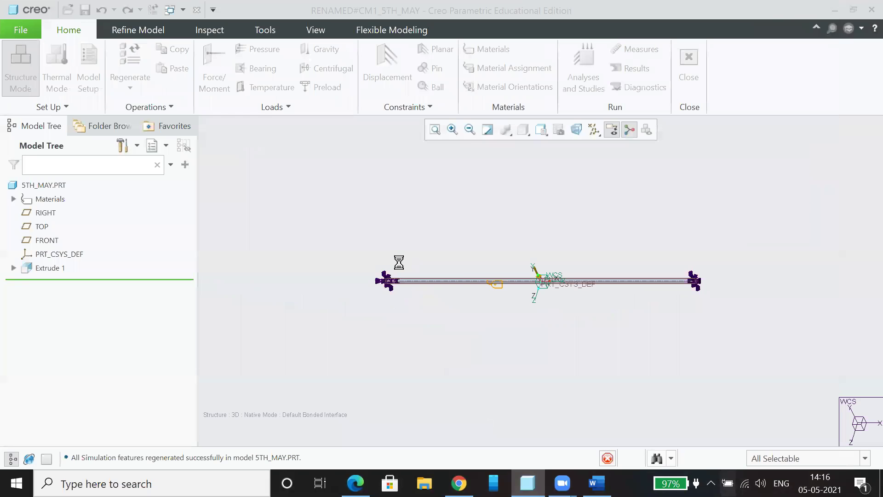
pyautogui.click(455, 358)
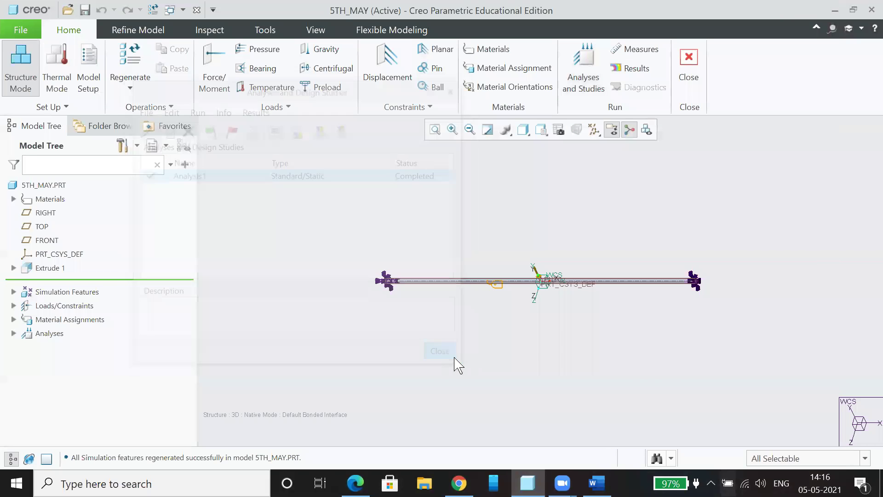
# - Edit Load1 in LoadSet1 and switch its reference type from points to surfaces, accepting removal of the existing point reference
pyautogui.click(13, 305)
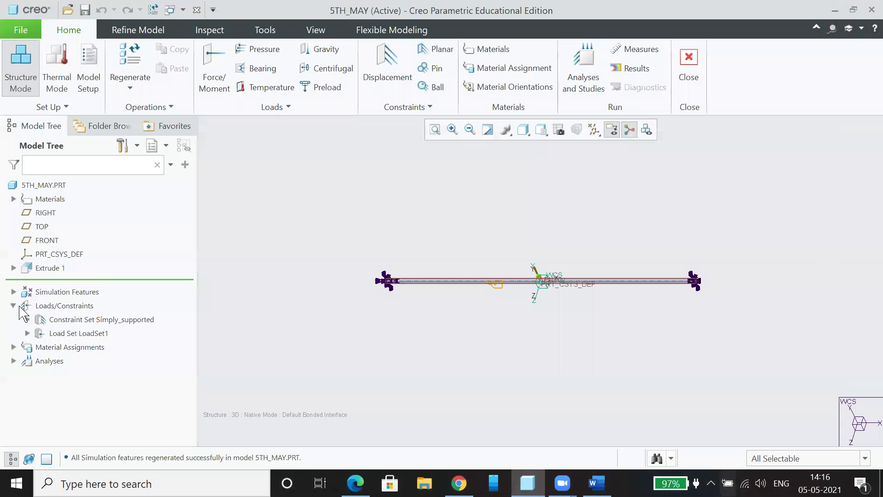
pyautogui.click(28, 333)
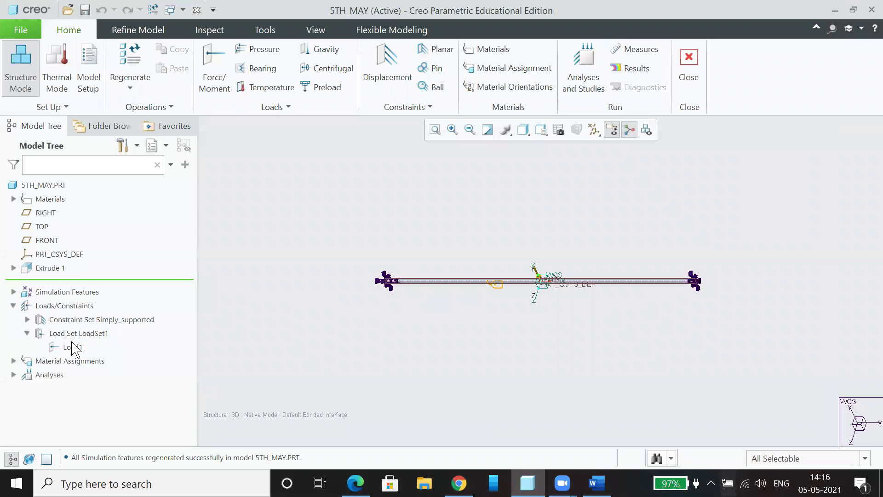
pyautogui.click(73, 347)
pyautogui.click(80, 299)
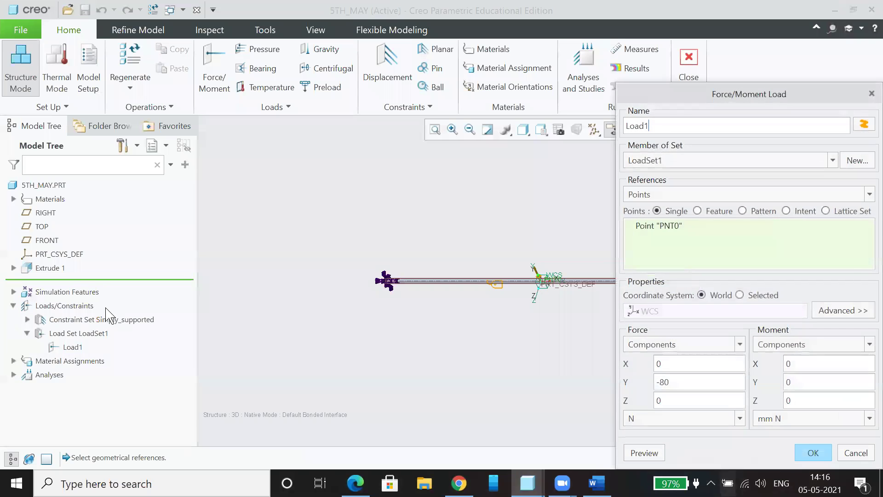
pyautogui.click(686, 196)
pyautogui.click(653, 209)
pyautogui.click(503, 268)
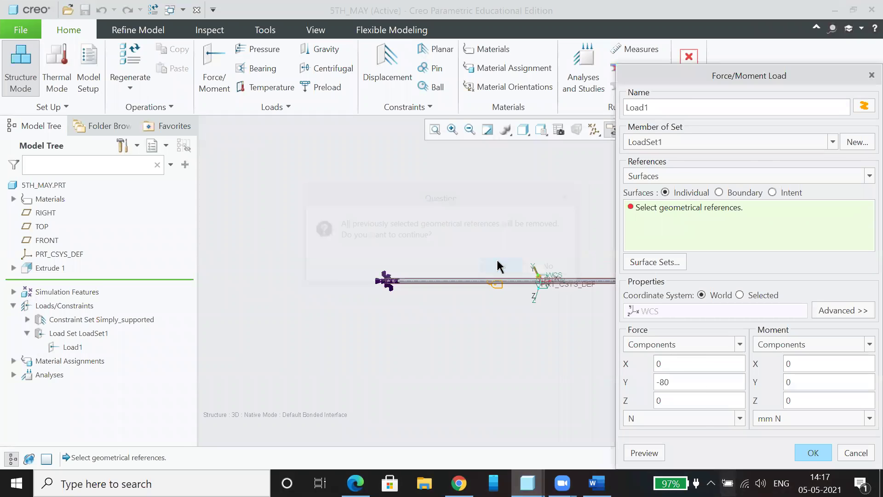
# - Assign Load1 to the pipe's outer surface, preview the force distribution, and confirm and deselect the load
pyautogui.keyDown('shift'); pyautogui.moveTo(544, 360); pyautogui.dragTo(404, 335, button='middle'); pyautogui.keyUp('shift')
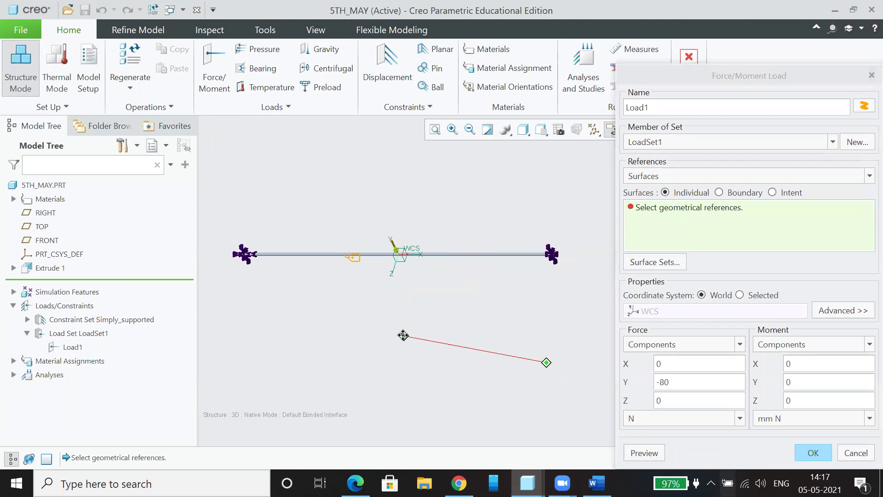
pyautogui.click(489, 256)
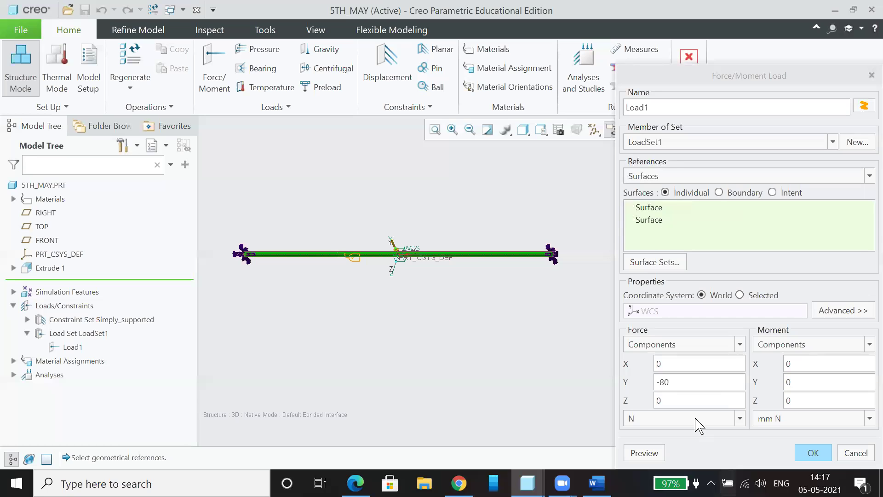
pyautogui.click(648, 454)
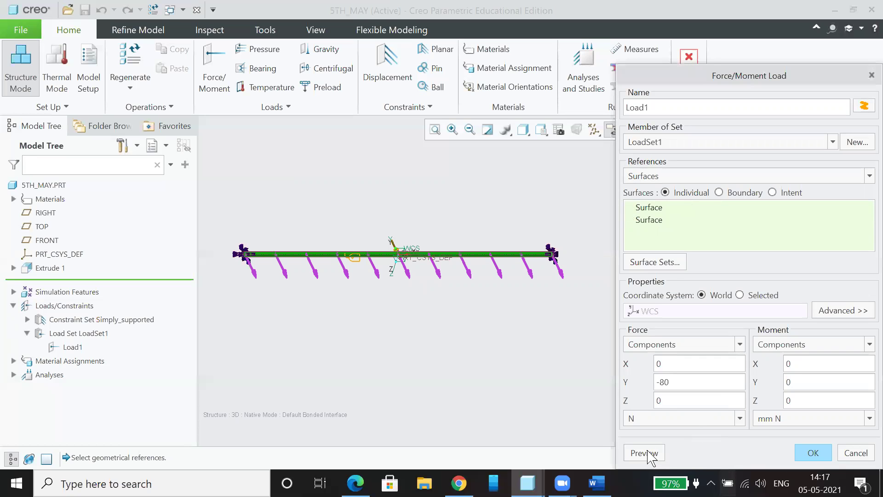
pyautogui.click(812, 452)
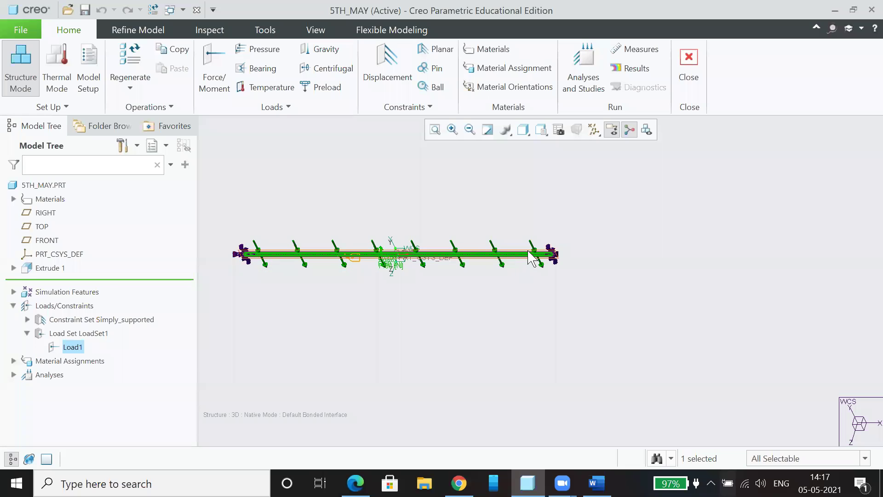
pyautogui.doubleClick(75, 346)
pyautogui.click(436, 368)
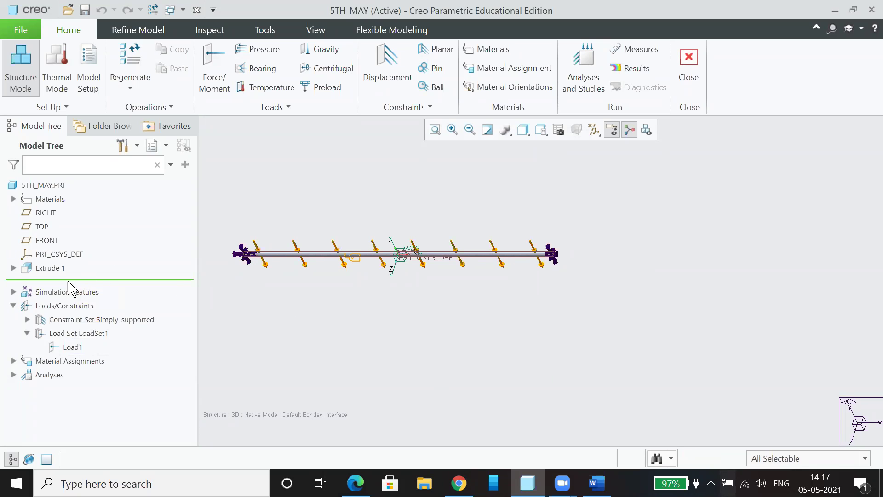
# - Start a simulation sketch on the RIGHT datum plane, with the TOP datum plane as the top orientation reference
pyautogui.click(131, 22)
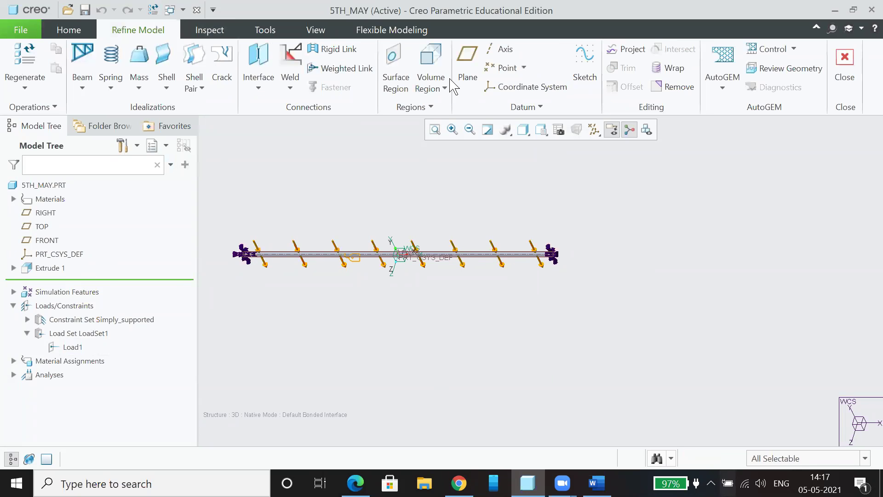
pyautogui.click(586, 76)
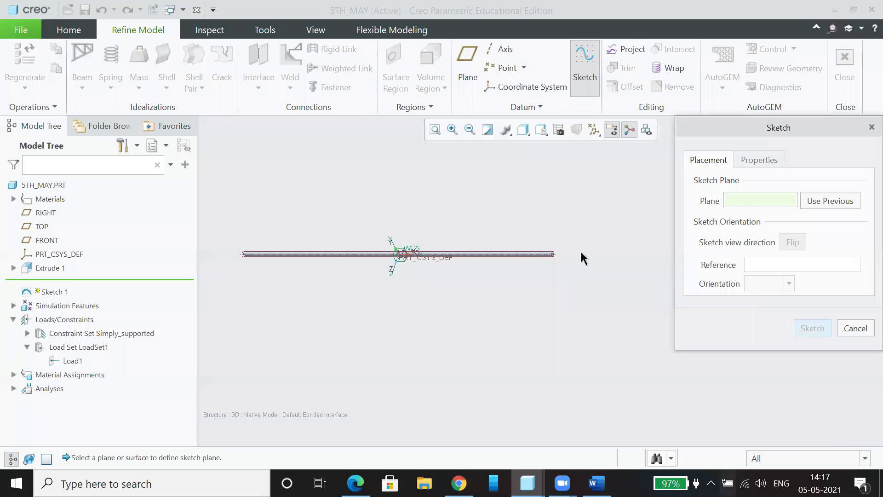
pyautogui.click(541, 129)
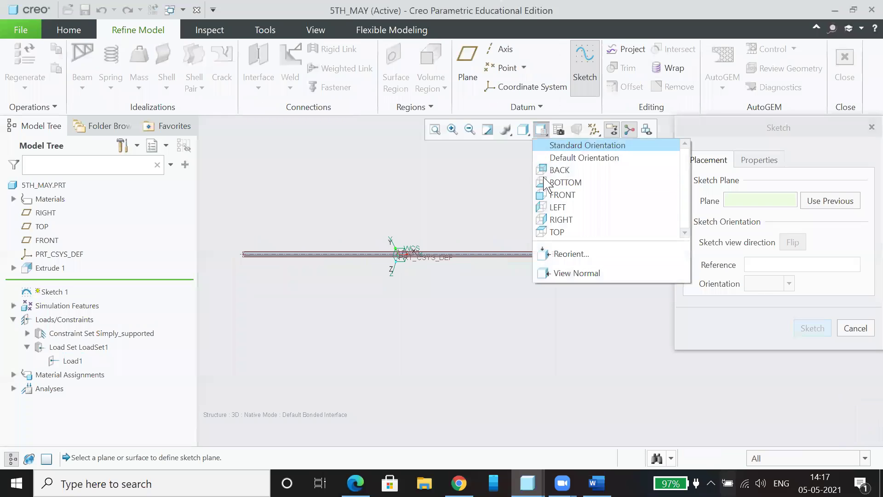
pyautogui.click(557, 219)
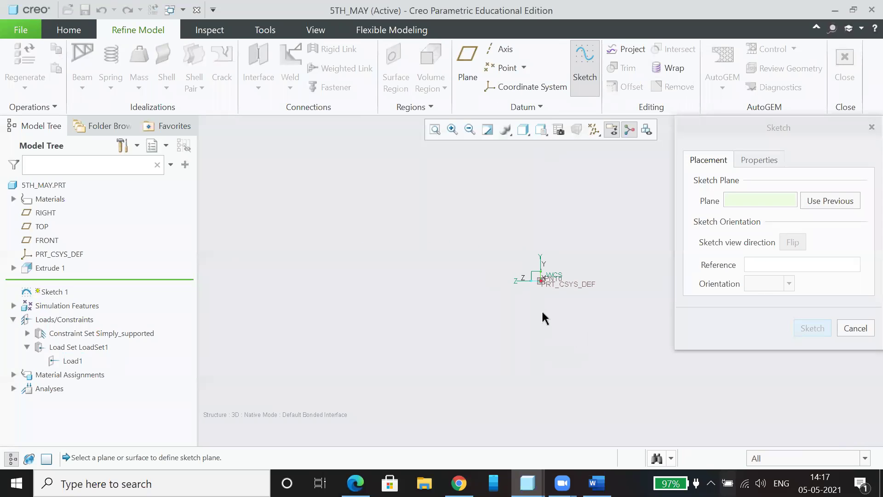
pyautogui.scroll(5, 548, 290)
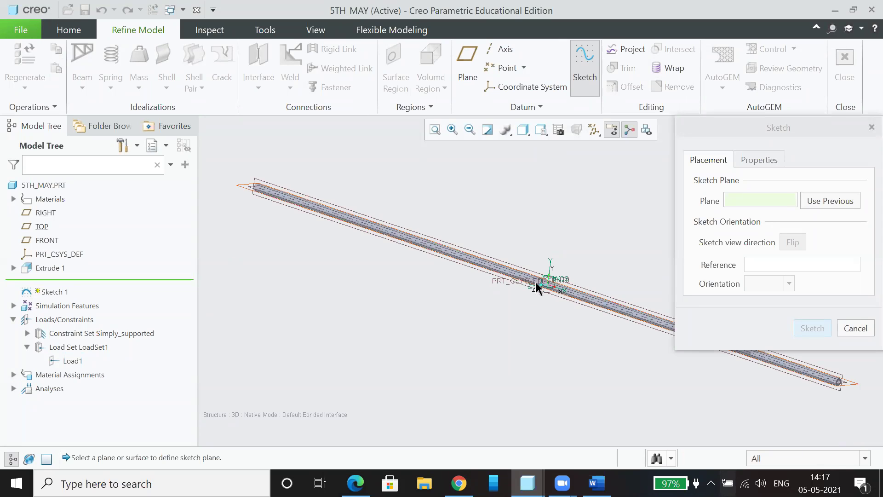
pyautogui.click(568, 289)
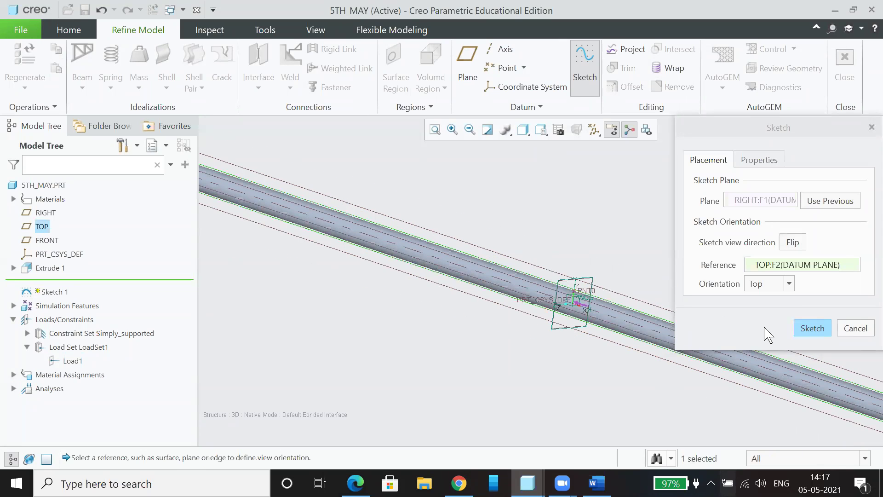
pyautogui.click(810, 328)
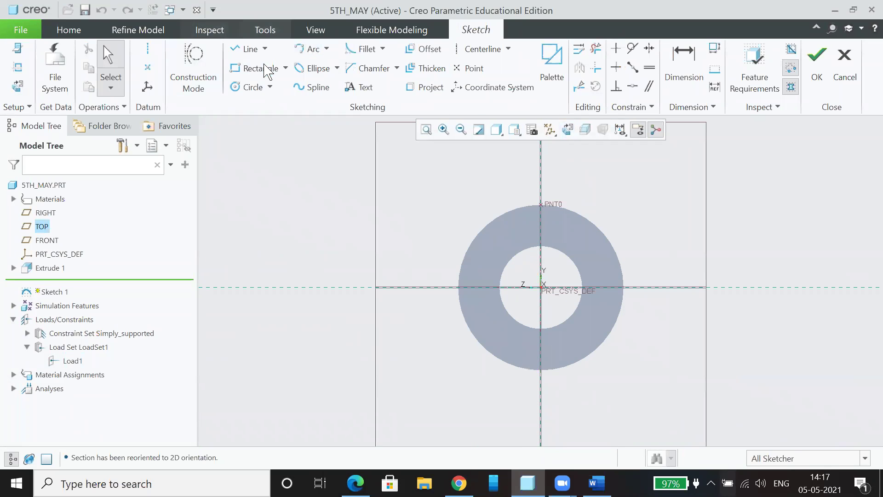
# - Add the pipe's outer edge as a sketch reference and draw a circle from the origin that coincides with it
pyautogui.click(17, 67)
pyautogui.click(483, 229)
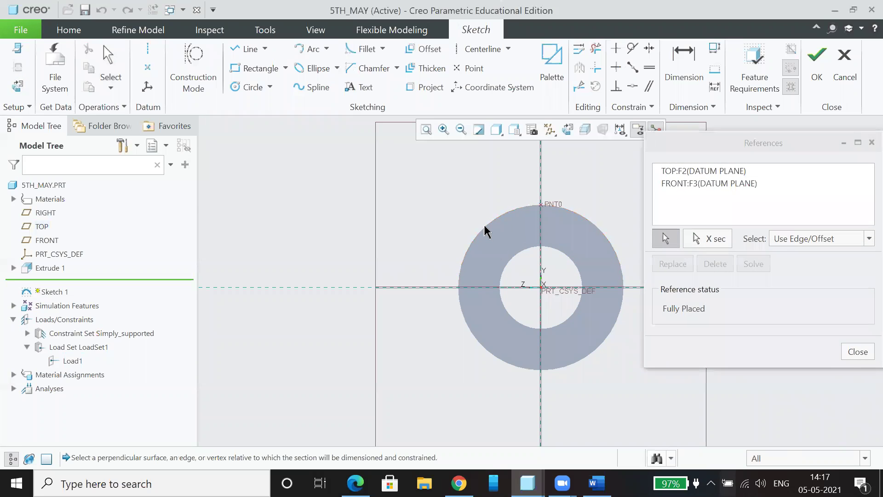
pyautogui.click(252, 86)
pyautogui.click(541, 288)
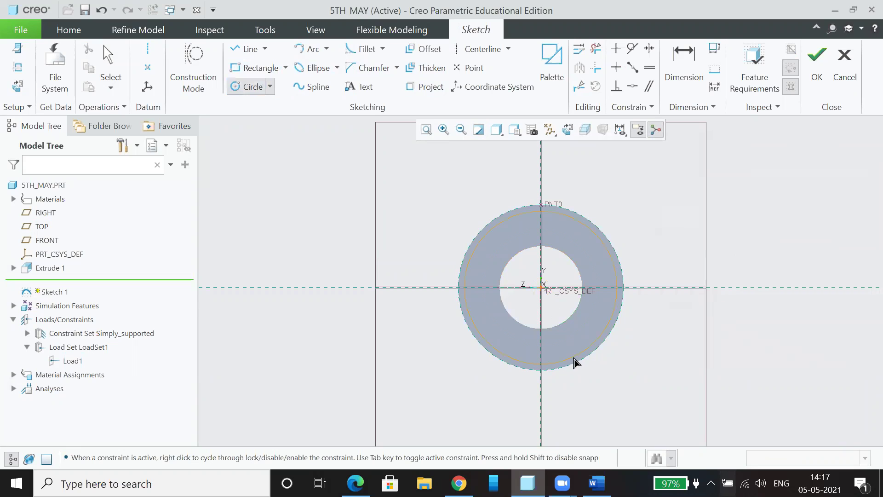
pyautogui.click(577, 366)
pyautogui.middleClick(683, 252)
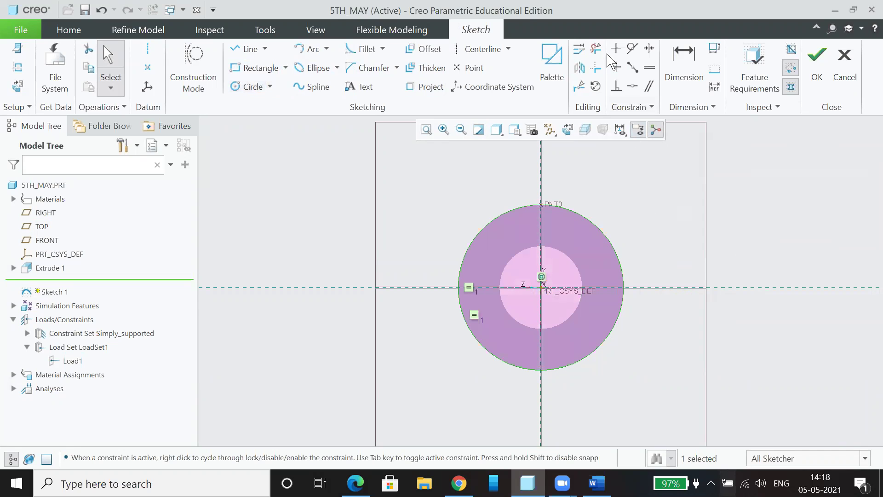
# - Trim away the lower half of the circle, leaving the upper semicircular arc, and finish the sketch
pyautogui.click(596, 48)
pyautogui.moveTo(626, 320); pyautogui.dragTo(460, 344)
pyautogui.middleClick(657, 352)
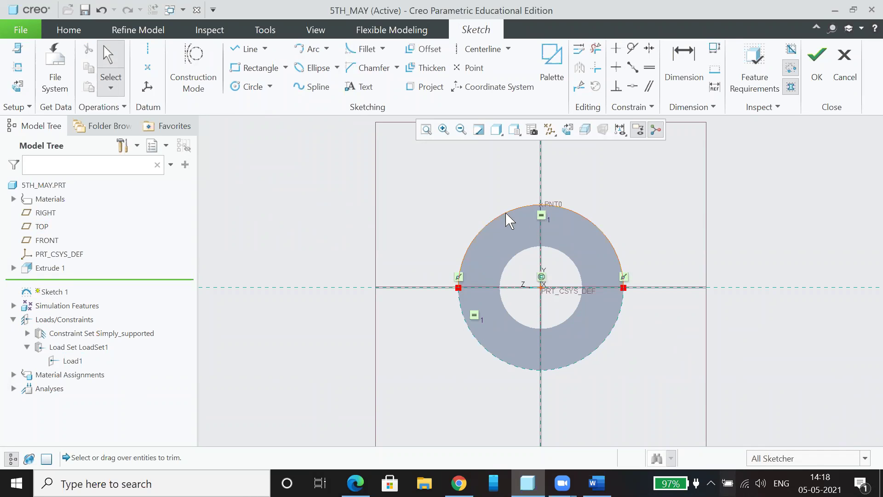
pyautogui.click(822, 86)
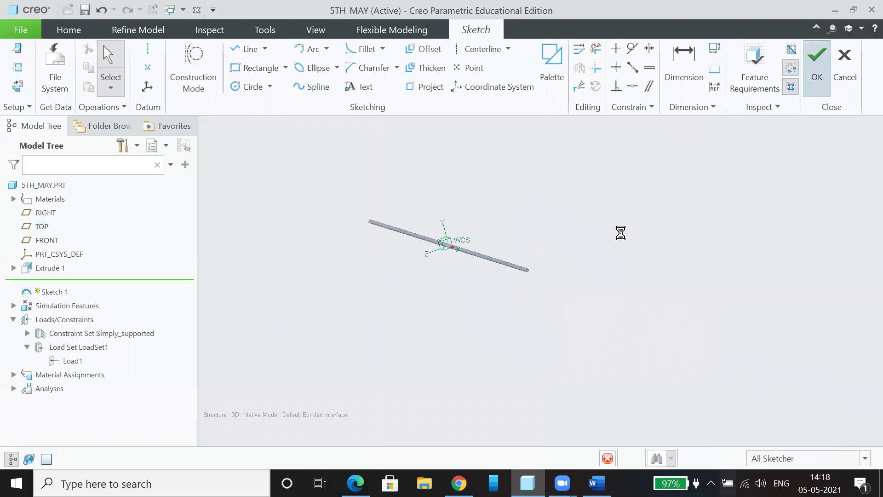
# - Edit Load1 to reference Edges/Curves instead of surfaces, assign it to the sketched semicircular arc, and confirm
pyautogui.click(75, 346)
pyautogui.click(84, 294)
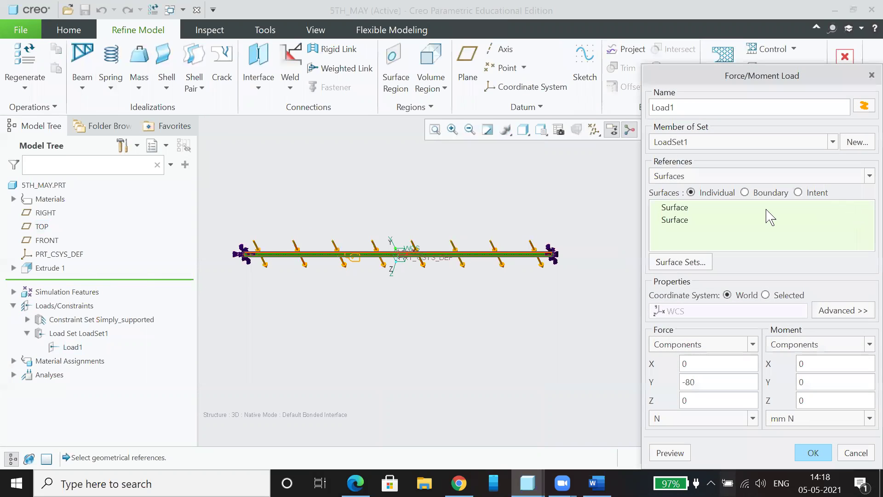
pyautogui.click(672, 220)
pyautogui.click(697, 177)
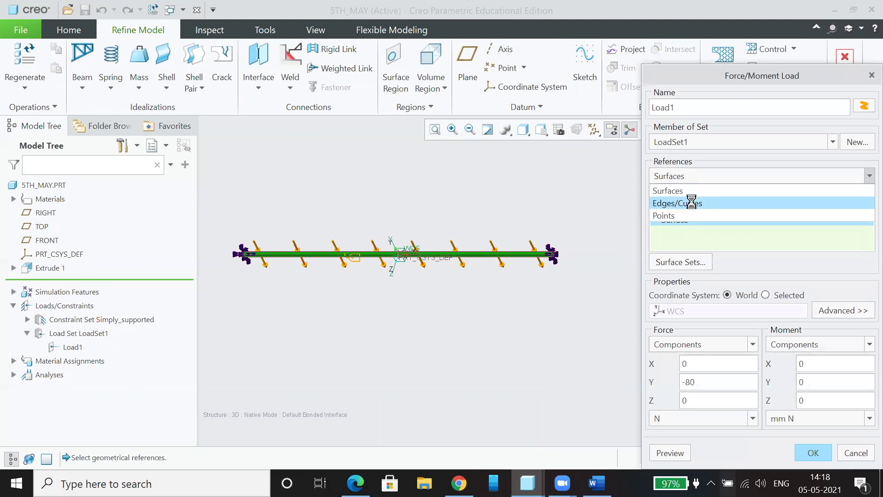
pyautogui.click(691, 203)
pyautogui.click(509, 270)
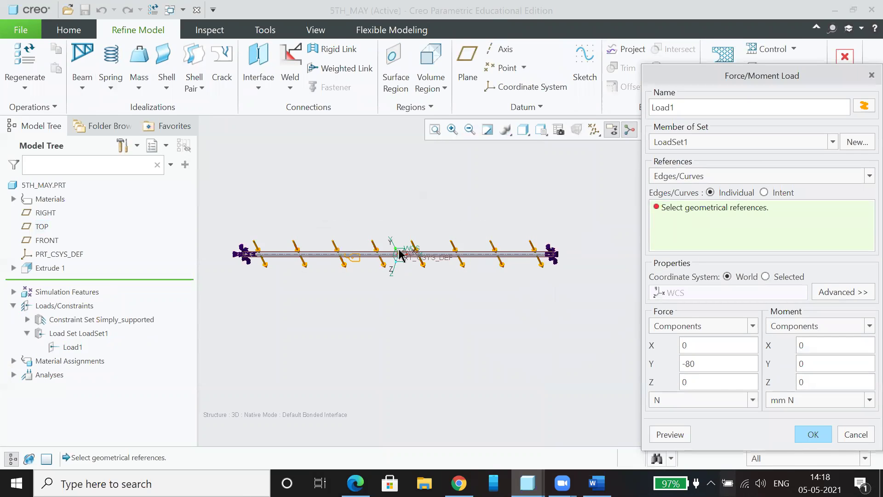
pyautogui.scroll(-6, 398, 258)
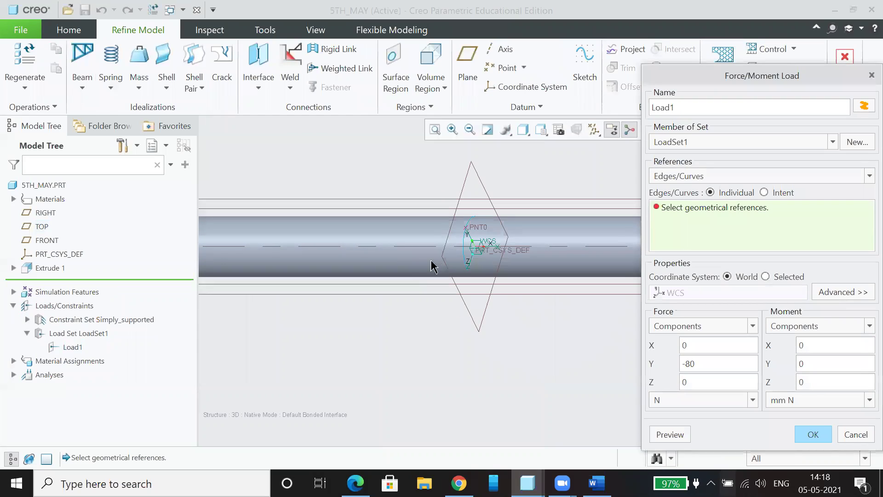
pyautogui.click(466, 250)
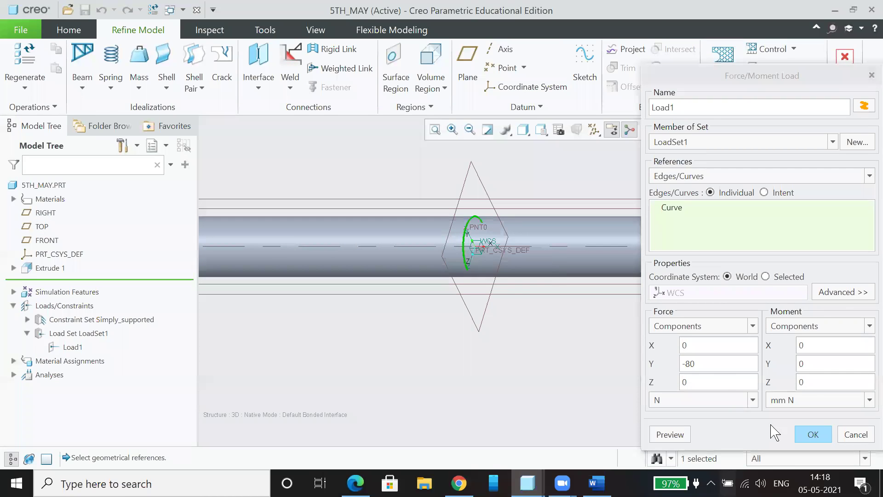
pyautogui.click(806, 434)
# - Examine how the force arrows of Load1 are distributed along the semicircular arc at the pipe's midspan
pyautogui.click(540, 129)
pyautogui.click(552, 144)
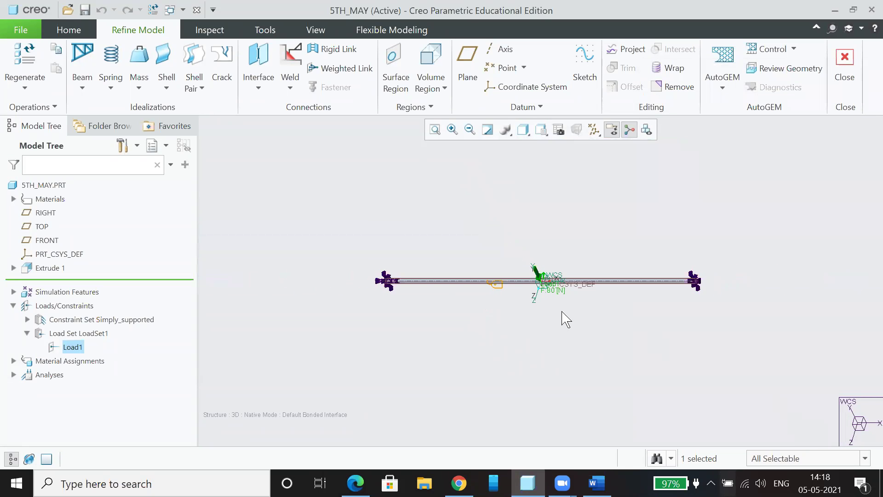
pyautogui.scroll(8, 547, 279)
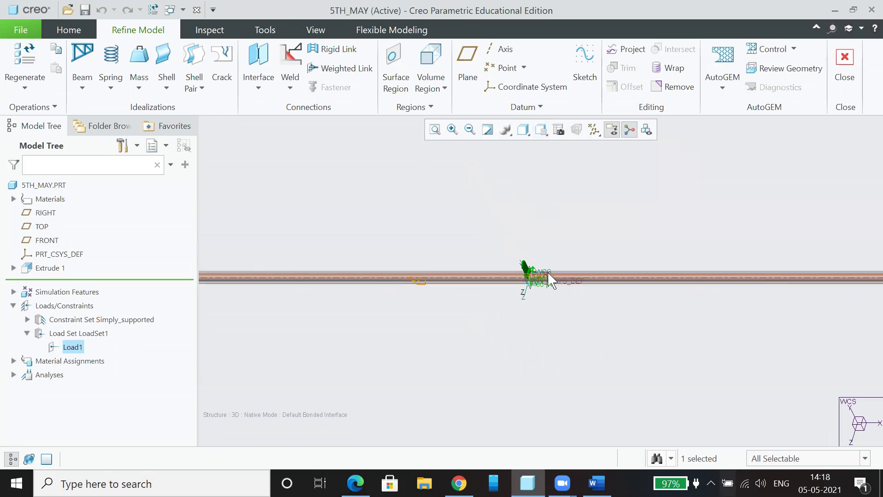
pyautogui.scroll(3, 526, 293)
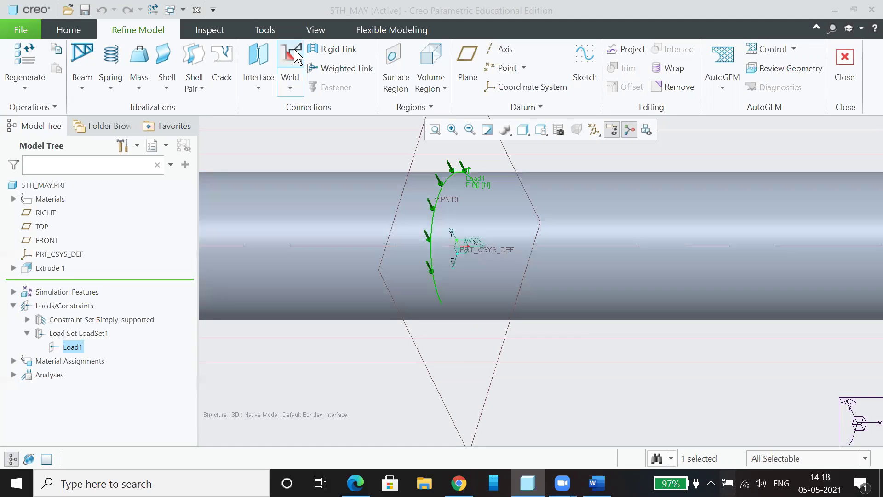
pyautogui.scroll(5, 545, 264)
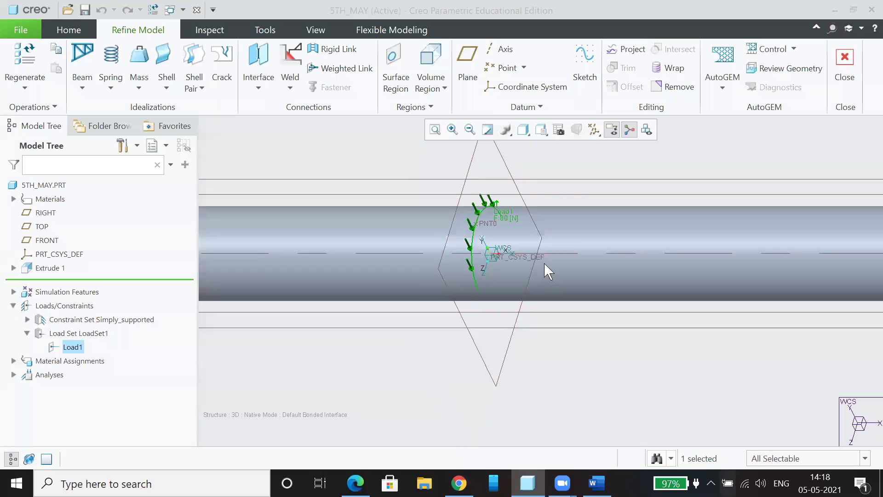
pyautogui.scroll(5, 545, 263)
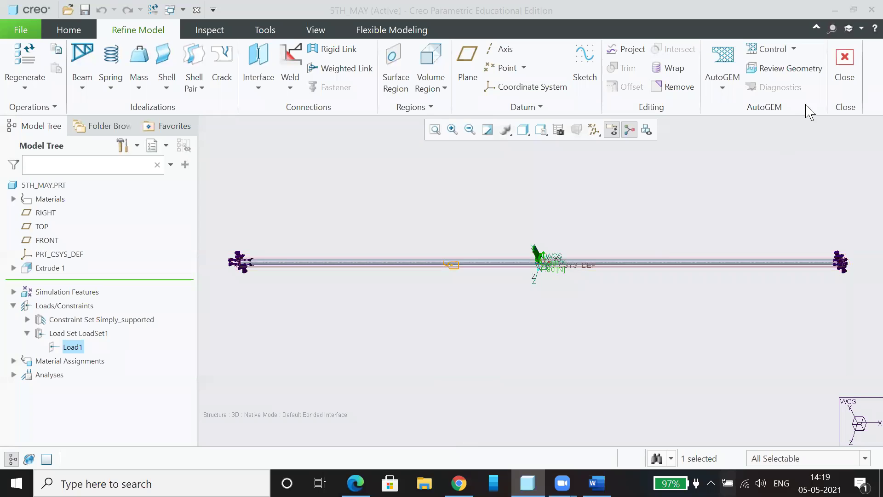
# - Leave the simulation environment and delete the pipe's Extrude 1 feature together with its simulation references
pyautogui.click(842, 74)
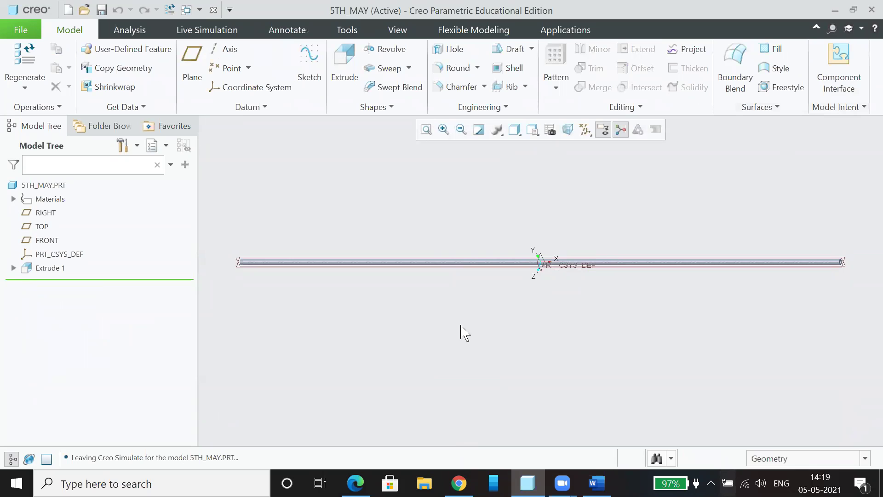
pyautogui.click(50, 268)
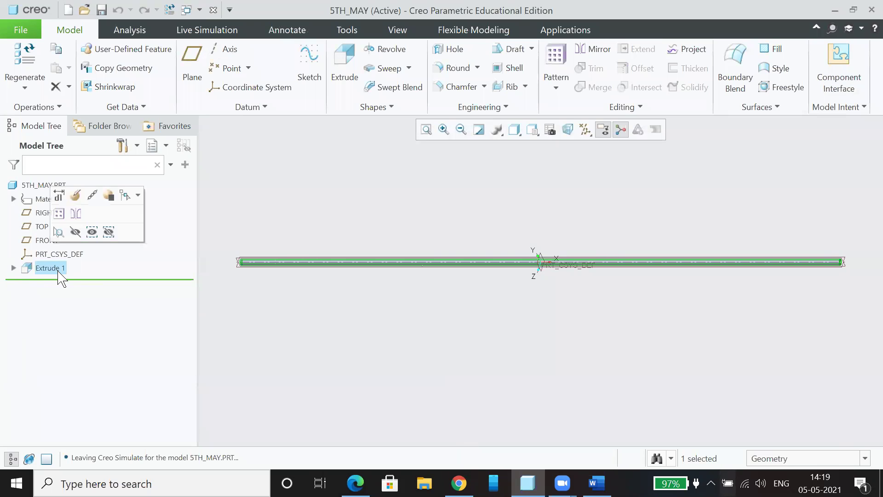
pyautogui.press('Delete')
pyautogui.click(383, 260)
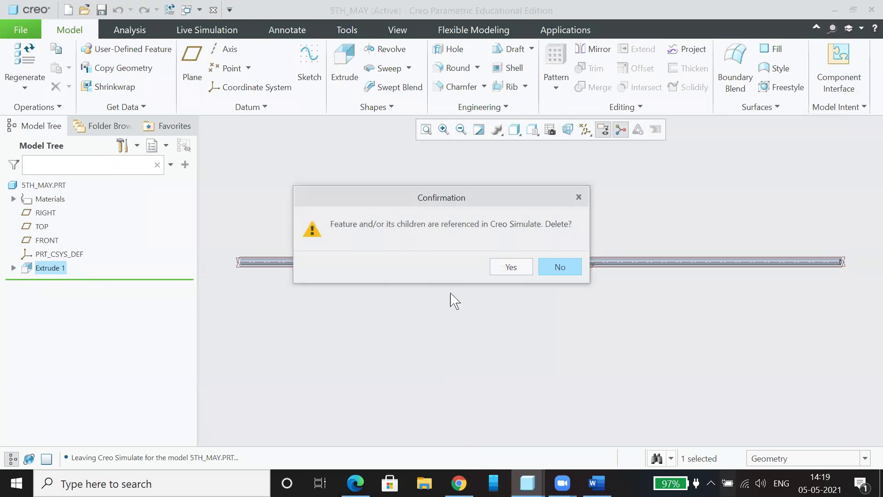
pyautogui.click(520, 266)
# - Start an extrusion sketch on the RIGHT datum plane, with the TOP datum plane as the top orientation reference
pyautogui.click(533, 130)
pyautogui.click(547, 197)
pyautogui.click(344, 64)
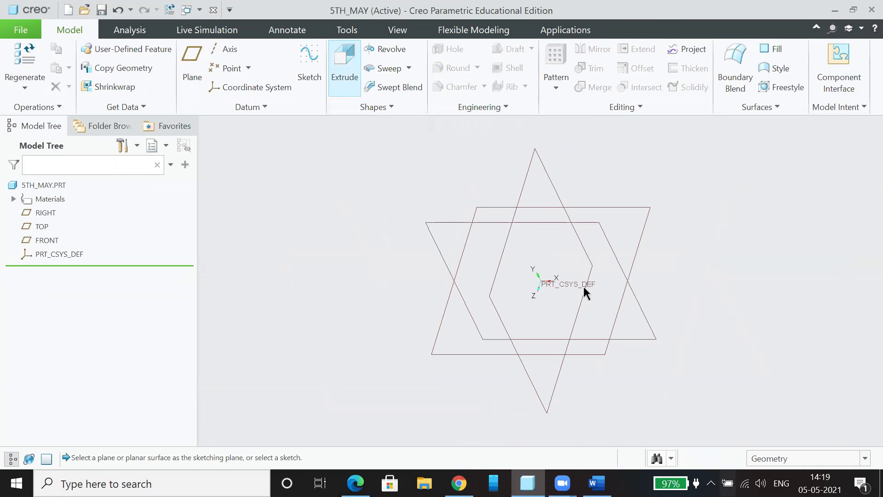
pyautogui.click(504, 247)
pyautogui.click(17, 48)
pyautogui.click(781, 283)
pyautogui.click(756, 296)
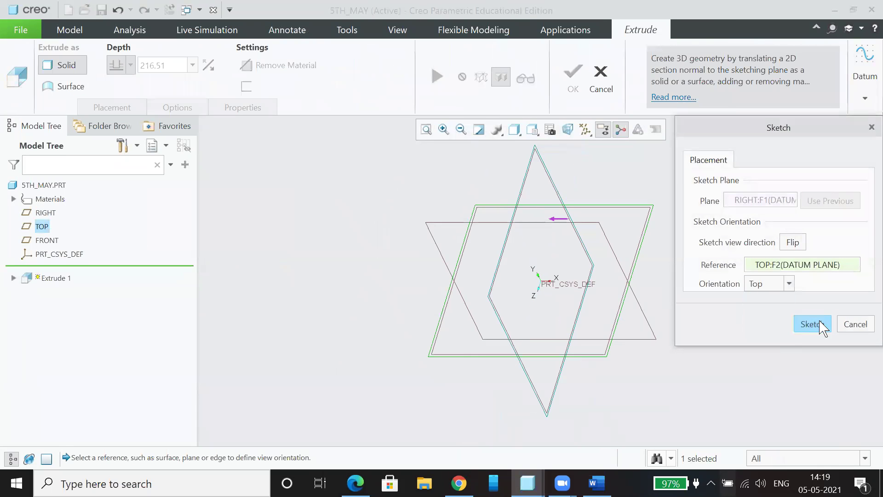
pyautogui.click(812, 324)
pyautogui.click(568, 130)
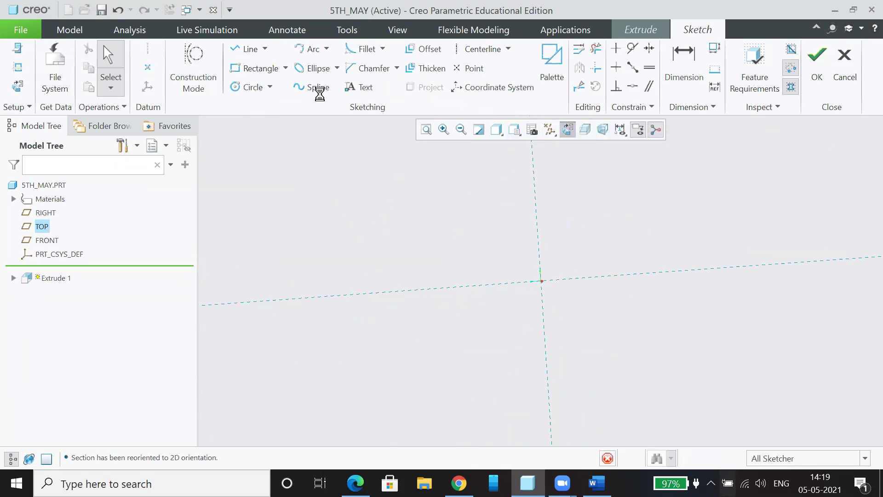
# - Insert the I-profile from the sketcher palette at its default scale beside the origin and accept the placement
pyautogui.click(552, 75)
pyautogui.click(763, 286)
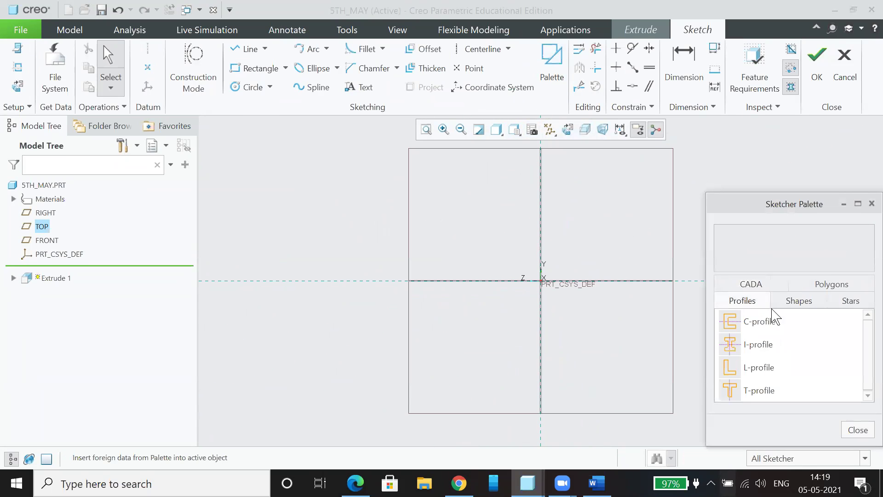
pyautogui.doubleClick(757, 346)
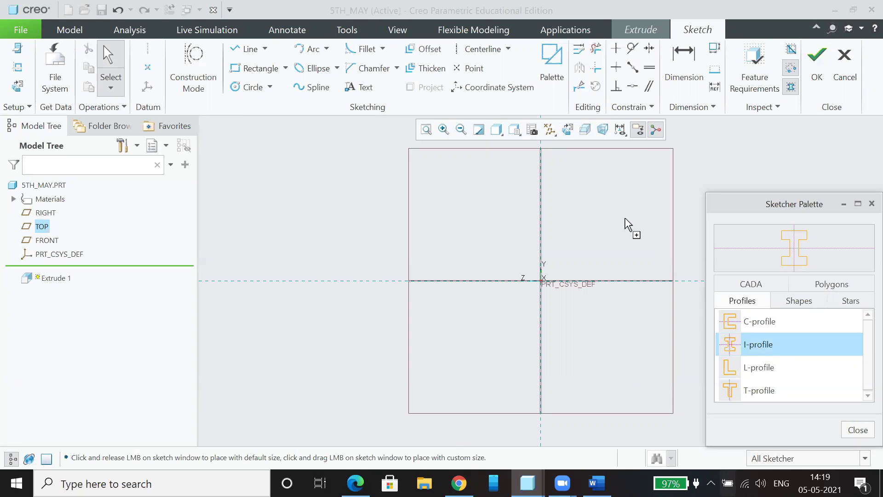
pyautogui.click(627, 236)
pyautogui.click(856, 430)
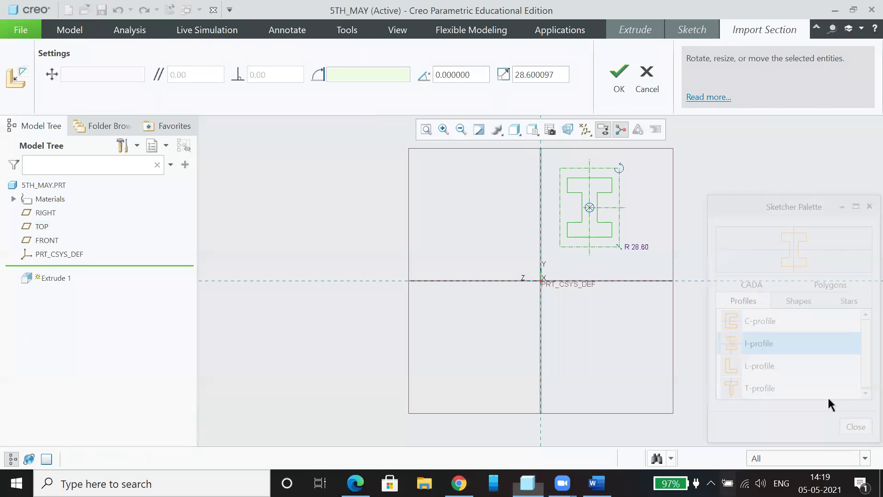
pyautogui.click(620, 85)
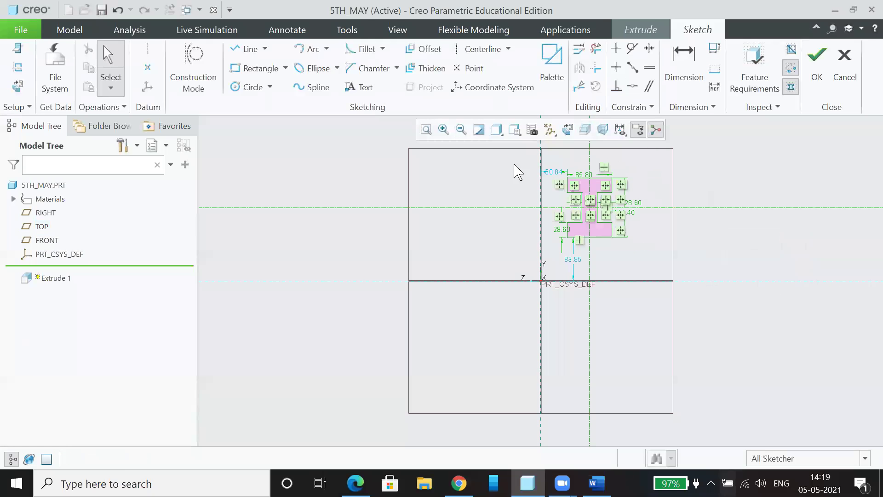
# - Make the I-profile's horizontal and vertical centerlines coincident with the sketch reference axes and finish the sketch
pyautogui.click(633, 86)
pyautogui.click(652, 208)
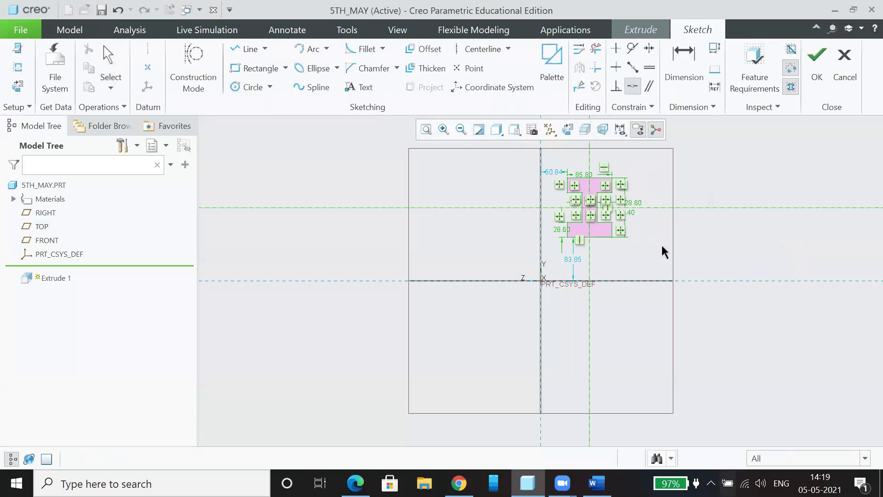
pyautogui.click(660, 280)
pyautogui.click(541, 195)
pyautogui.click(827, 78)
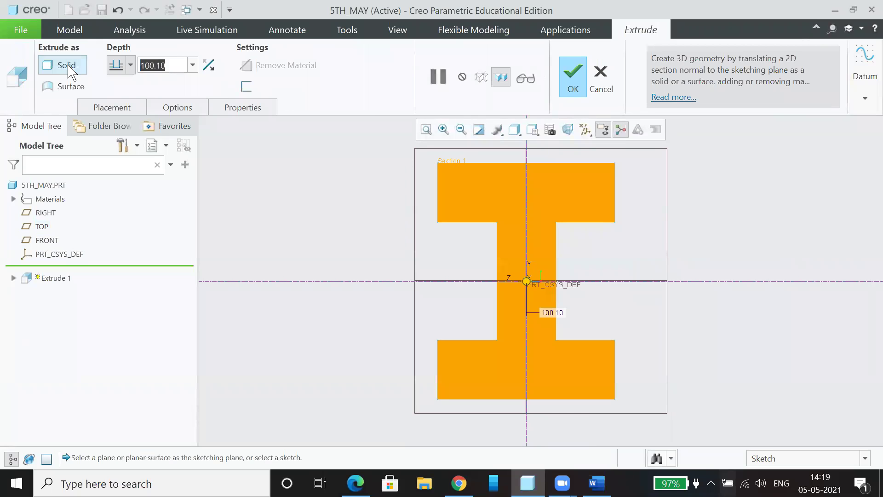
# - Extrude the I-profile as a solid to a depth of 1000 and confirm the feature
pyautogui.write('1000')
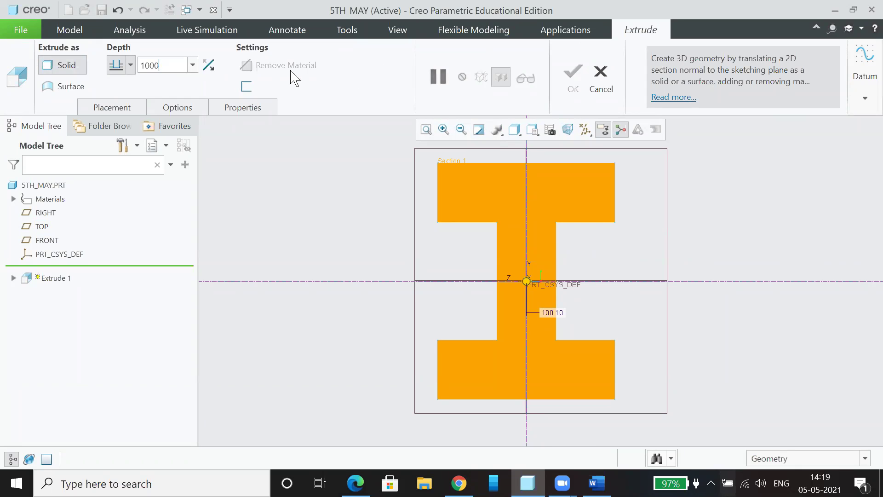
pyautogui.click(573, 76)
pyautogui.click(532, 130)
pyautogui.click(540, 146)
pyautogui.click(718, 391)
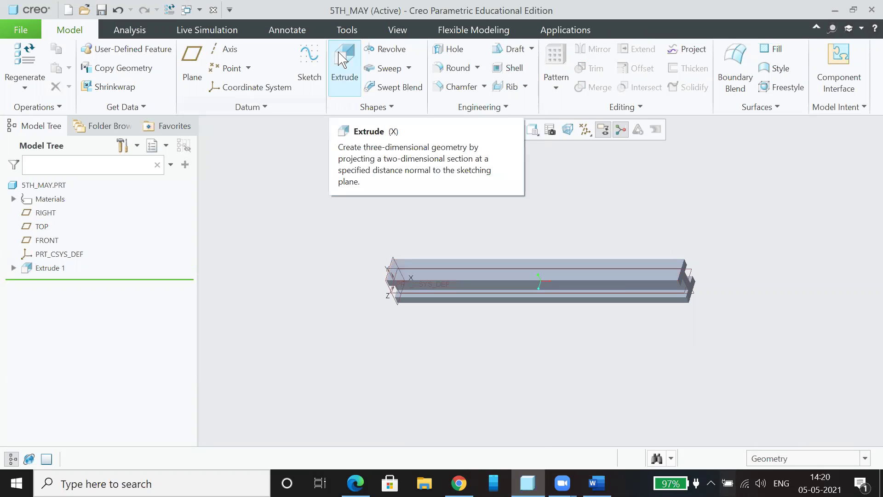
# - Start a second extrusion with its sketch on the side face of the I-beam's web
pyautogui.click(345, 64)
pyautogui.scroll(2, 649, 290)
pyautogui.moveTo(706, 377); pyautogui.dragTo(678, 234, button='middle')
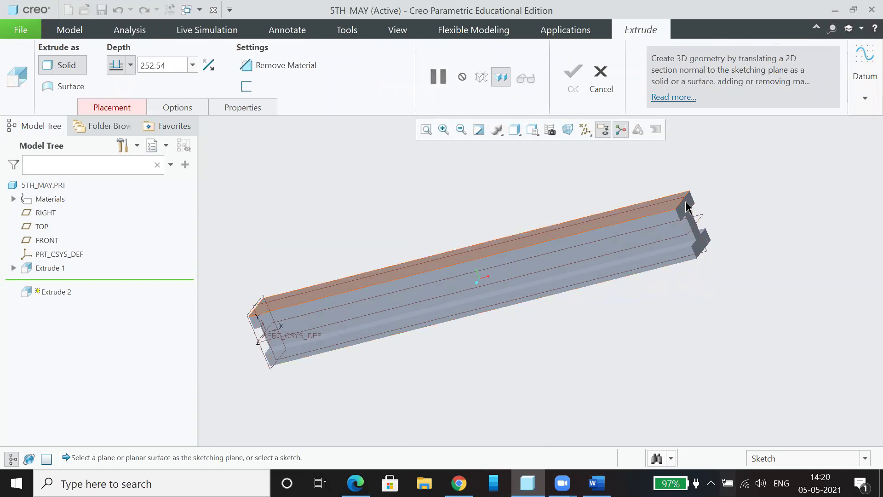
pyautogui.click(679, 234)
pyautogui.click(583, 130)
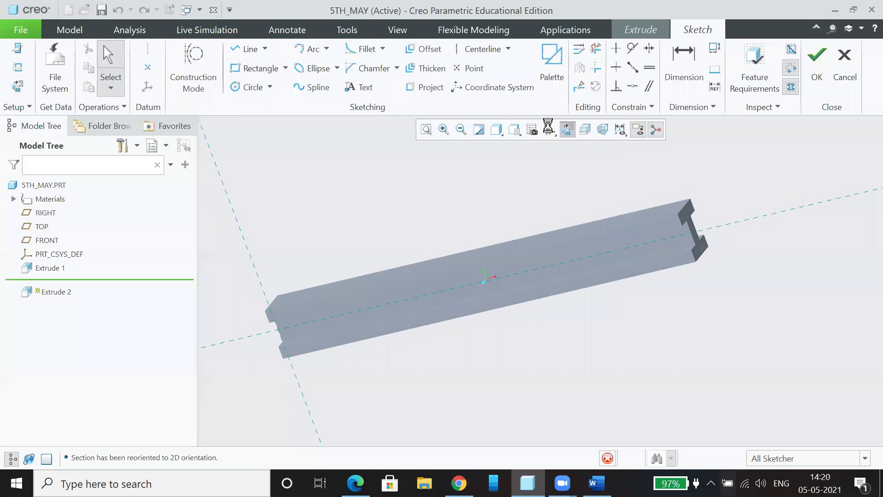
# - Sketch a circle about 27.6 in diameter on the web's horizontal reference, about 963 from the origin, and finish the sketch
pyautogui.click(250, 88)
pyautogui.scroll(6, 698, 285)
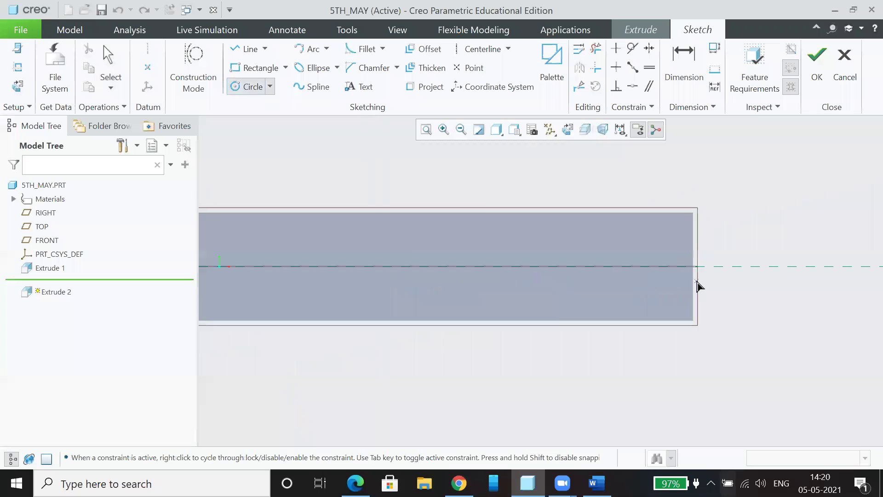
pyautogui.click(637, 259)
pyautogui.click(651, 279)
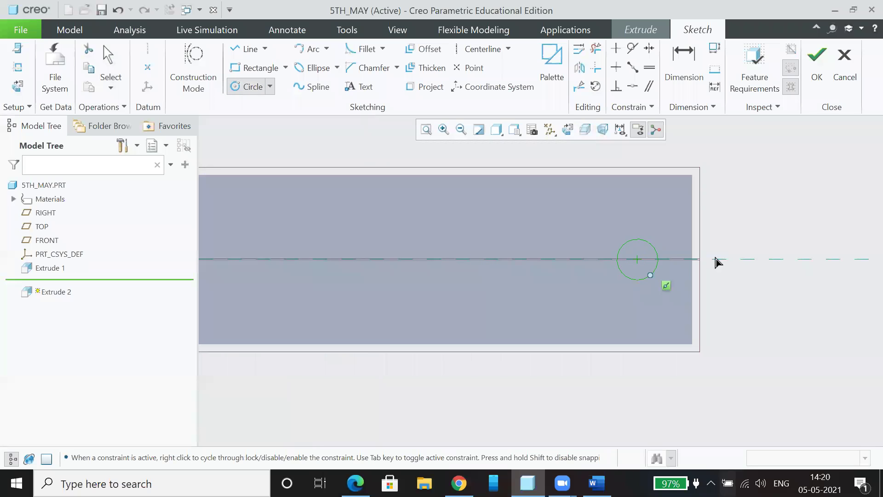
pyautogui.middleClick(779, 245)
pyautogui.scroll(-3, 779, 242)
pyautogui.click(815, 75)
# - Reverse the extrusion into the web to remove material, set its depth to Through All, and confirm the hole
pyautogui.moveTo(802, 211); pyautogui.dragTo(774, 220, button='middle')
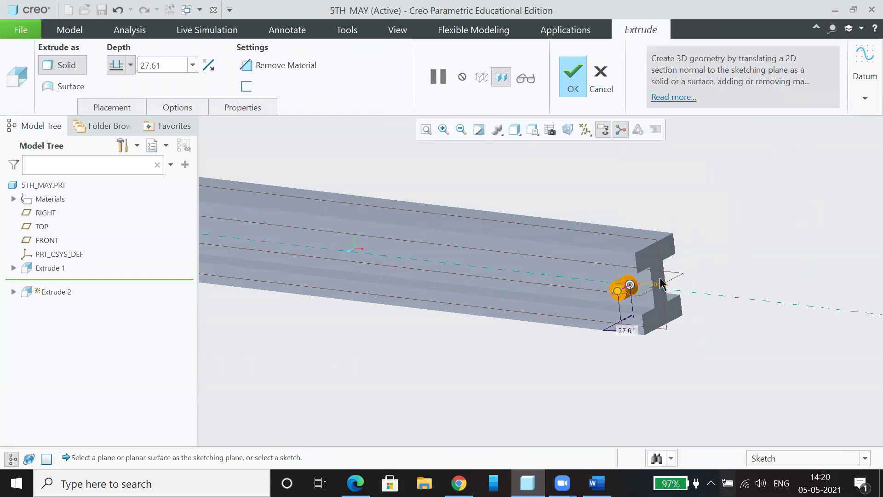
pyautogui.click(628, 288)
pyautogui.click(131, 65)
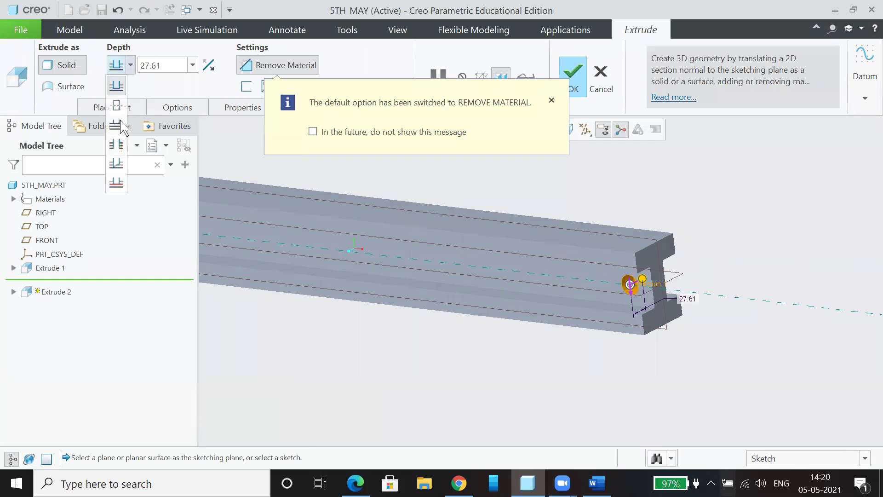
pyautogui.click(118, 144)
pyautogui.click(573, 79)
# - Start a Direction pattern of the web hole, using the X axis of the part's coordinate system as the first direction
pyautogui.click(630, 289)
pyautogui.click(555, 58)
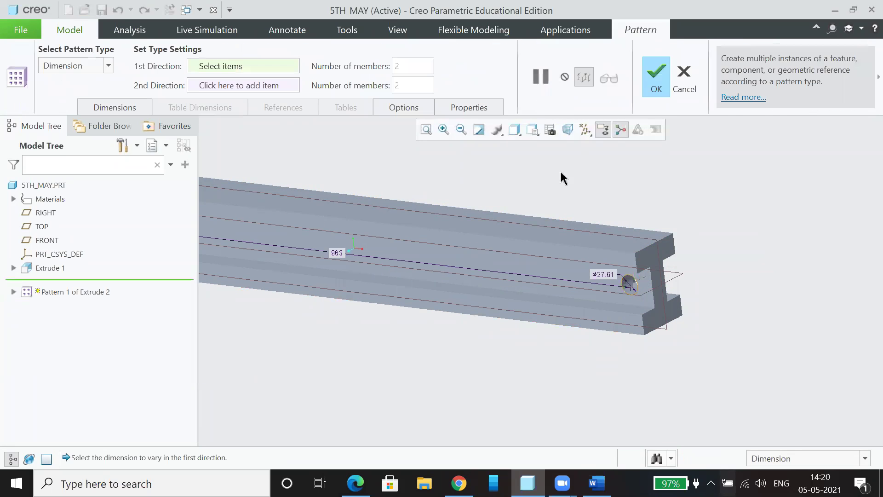
pyautogui.click(87, 69)
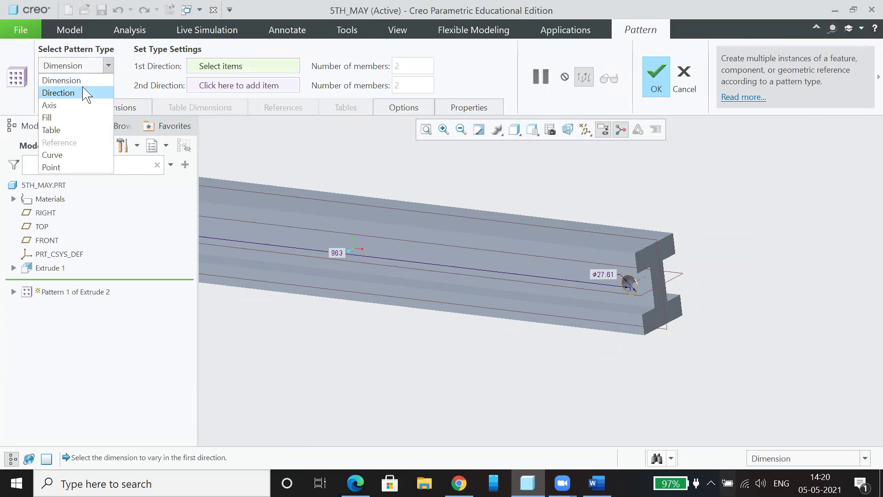
pyautogui.click(59, 92)
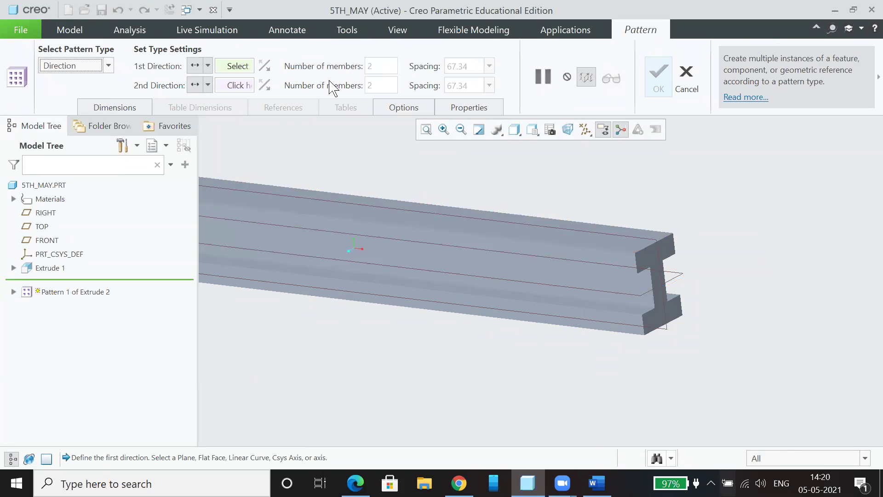
pyautogui.scroll(6, 368, 211)
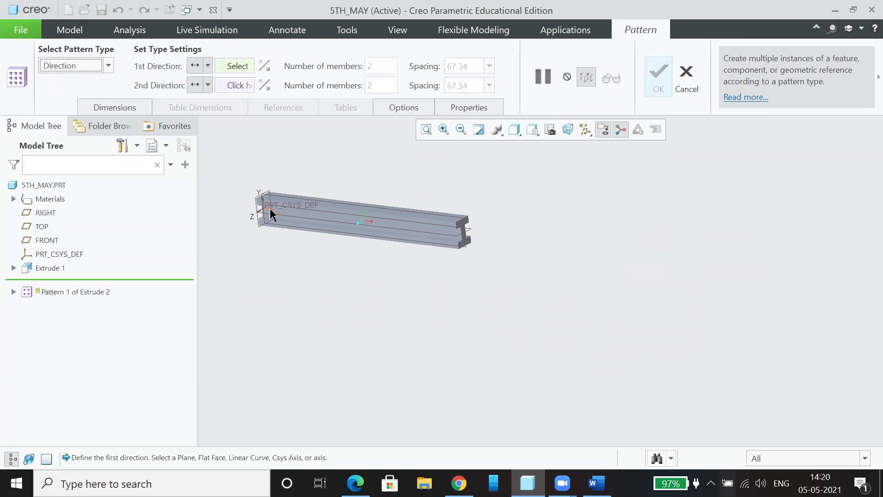
pyautogui.click(271, 212)
# - Set the hole pattern's spacing to -80 with 8 members and confirm the pattern
pyautogui.doubleClick(448, 69)
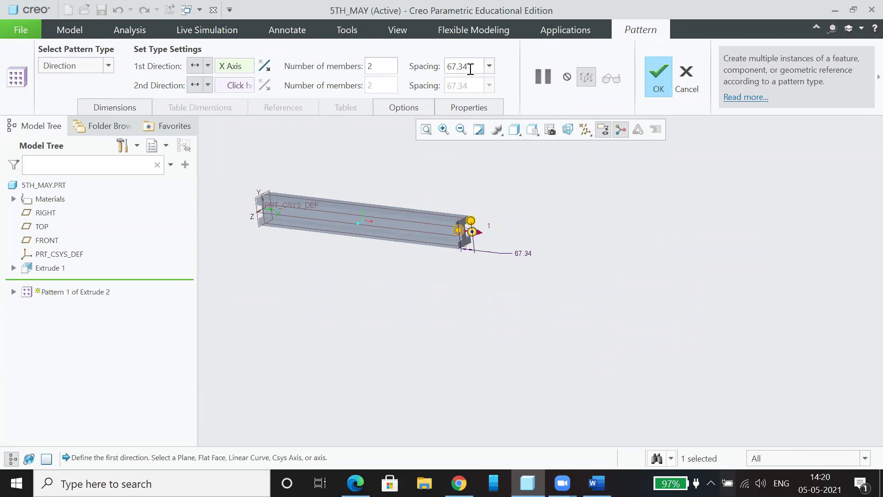
pyautogui.write('-80')
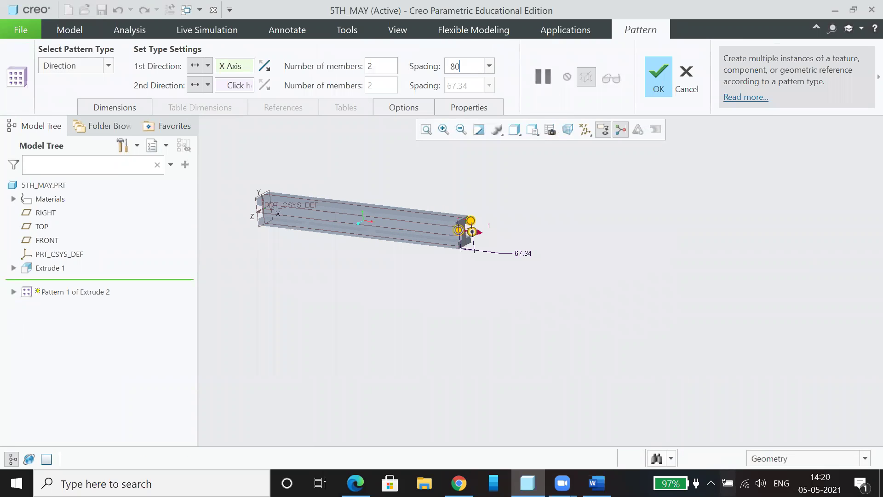
pyautogui.doubleClick(379, 69)
pyautogui.write('8')
pyautogui.press('Return')
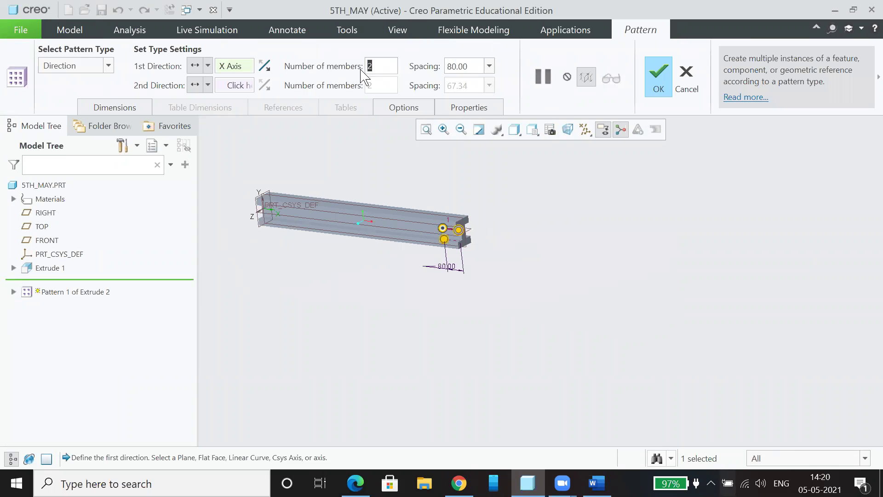
pyautogui.click(652, 77)
# - Round the long outer edges of the I-beam's top flange with a radius of about 34.6 and confirm the feature
pyautogui.click(532, 131)
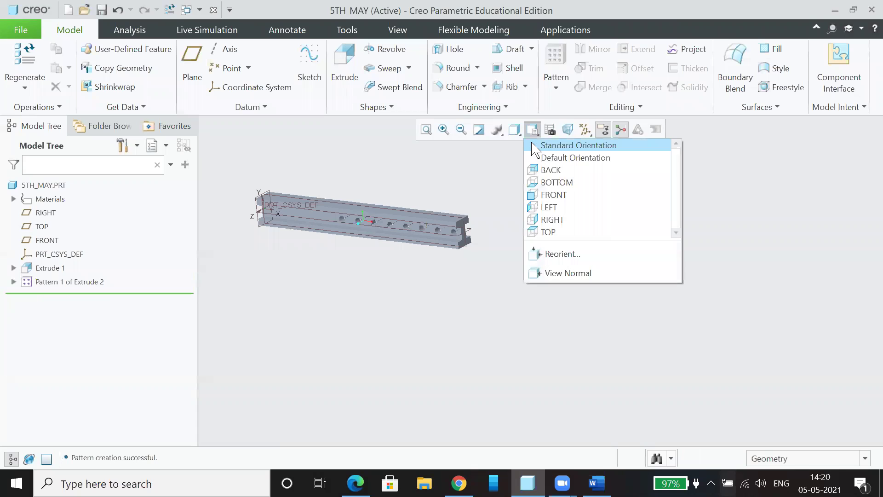
pyautogui.click(534, 146)
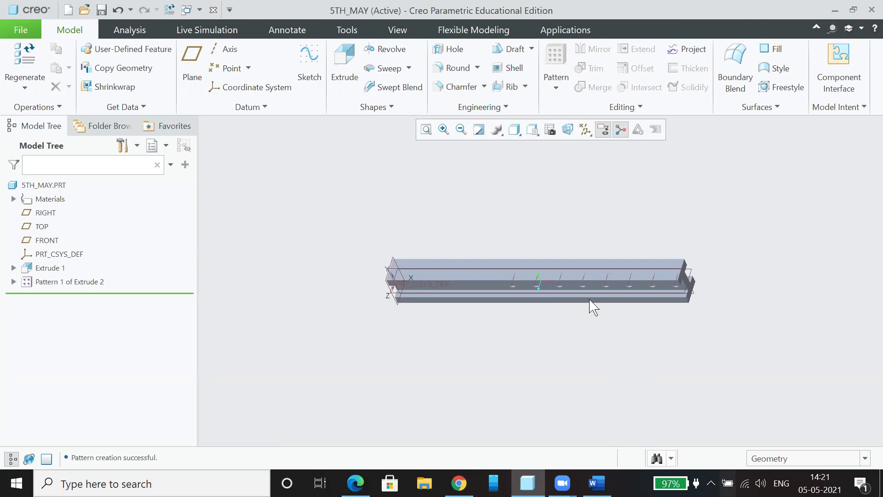
pyautogui.click(457, 68)
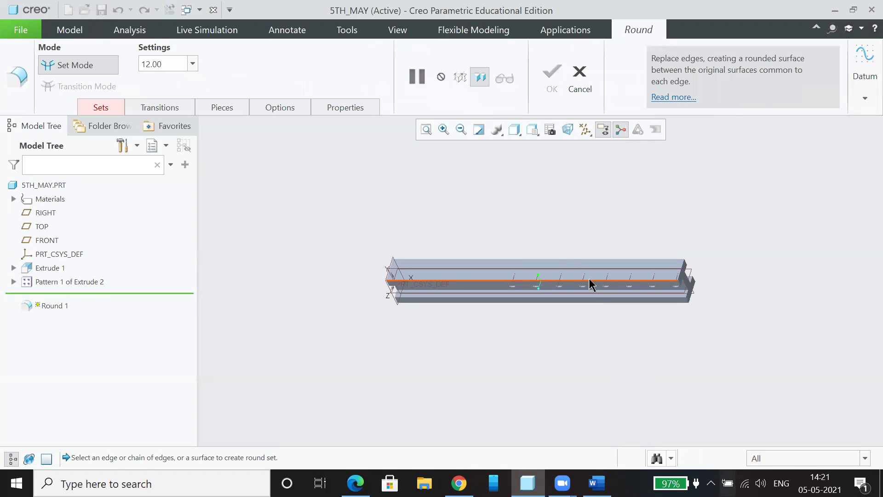
pyautogui.click(591, 281)
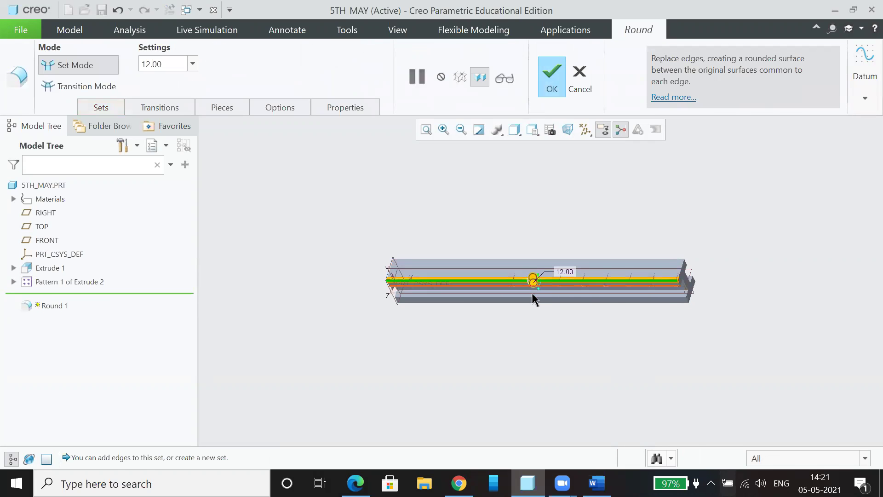
pyautogui.moveTo(533, 287); pyautogui.dragTo(539, 277)
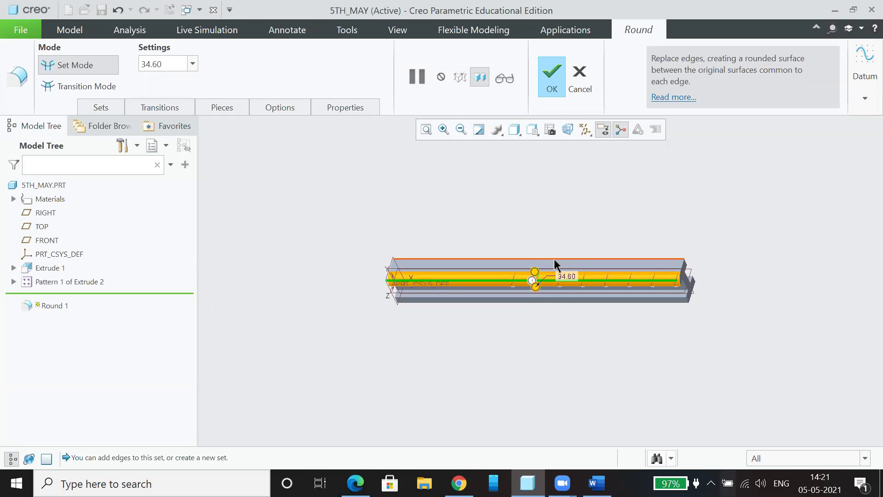
pyautogui.click(550, 95)
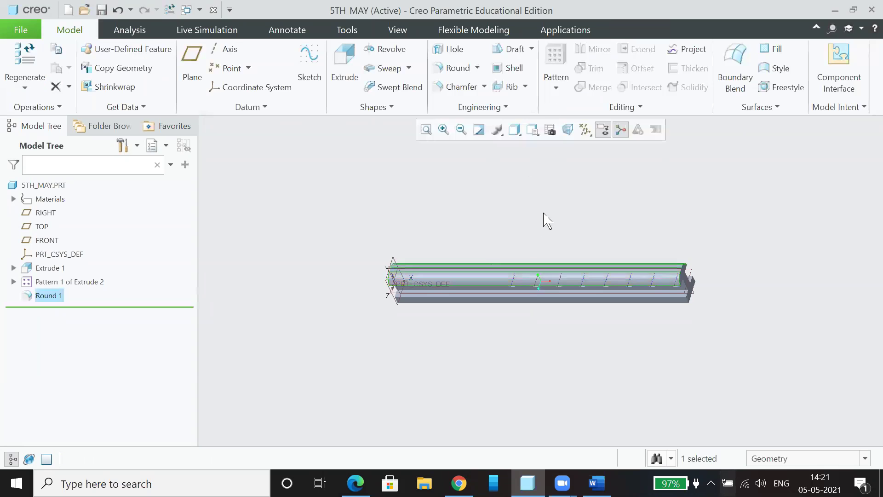
# - Inspect the rounded I-beam in the FRONT and RIGHT views and return to the standard orientation
pyautogui.click(532, 129)
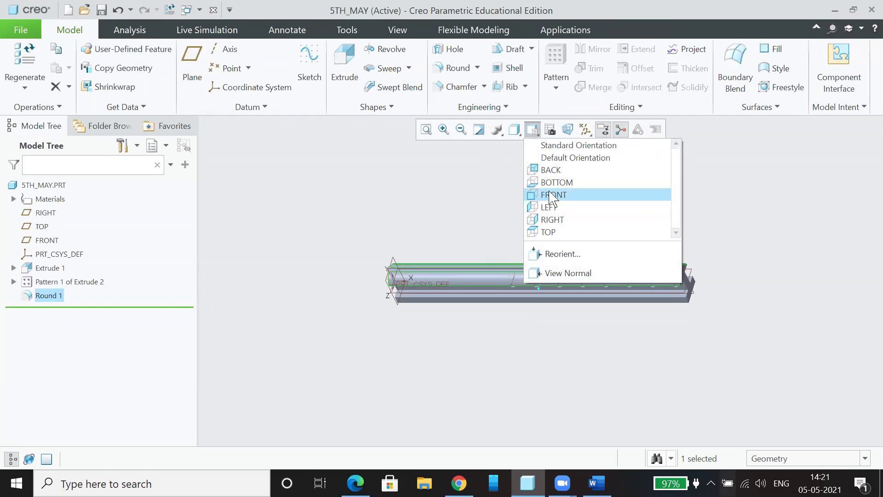
pyautogui.click(550, 196)
pyautogui.click(535, 135)
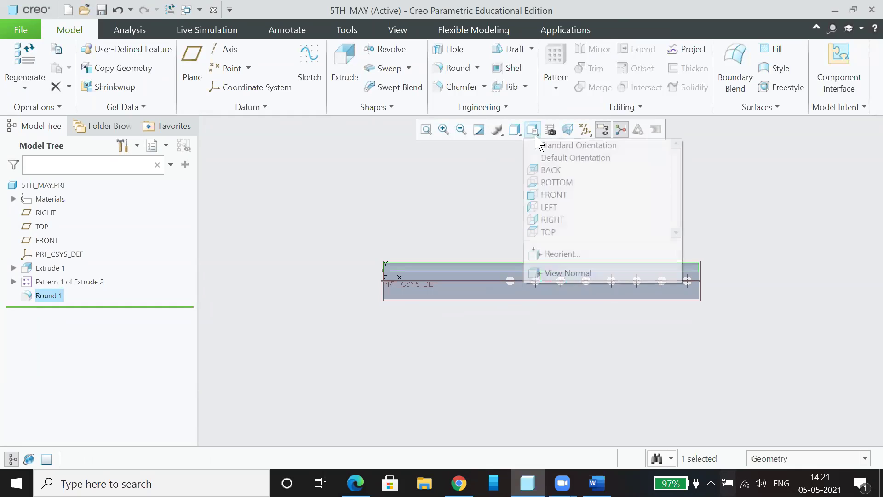
pyautogui.click(551, 219)
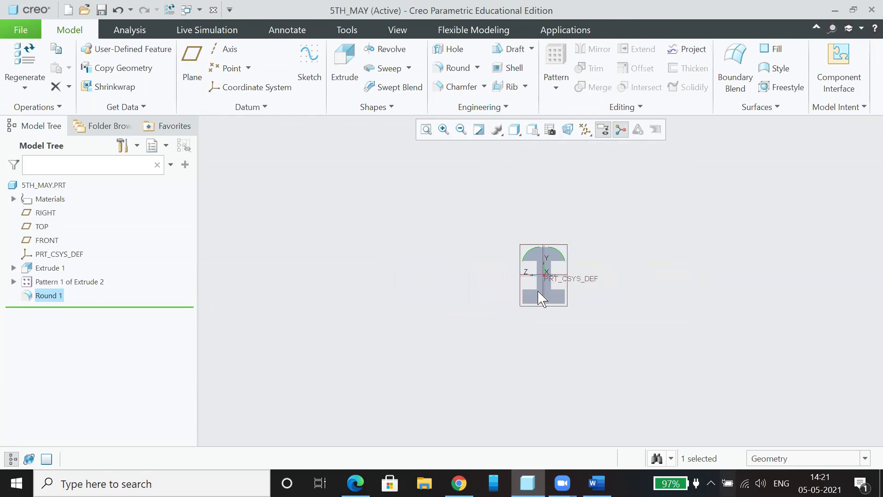
pyautogui.scroll(3, 535, 281)
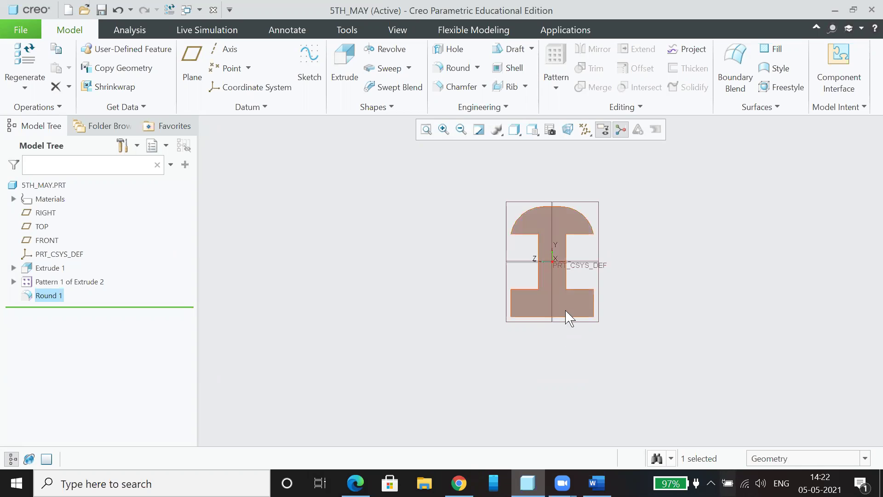
pyautogui.click(533, 129)
pyautogui.click(543, 146)
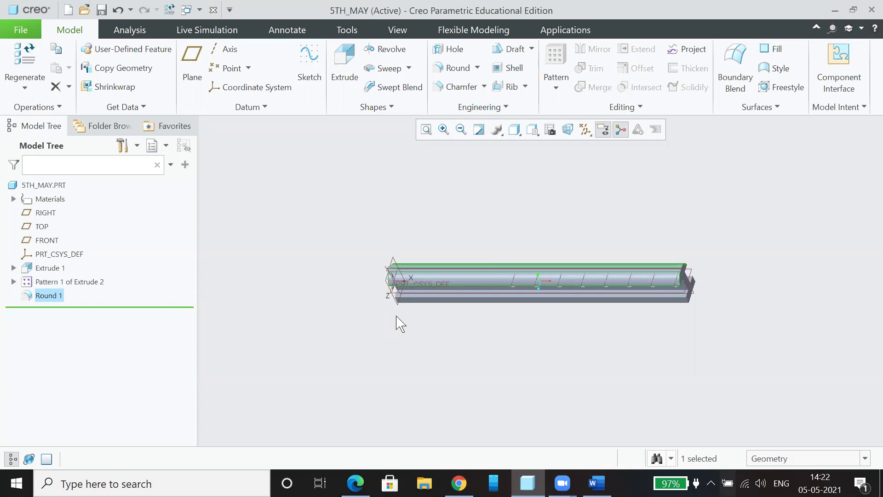
# - Switch to bracket_problem.pdf in the browser and review the bracket exercise up to the dimensioned profile sketch in Figure 5
pyautogui.click(355, 482)
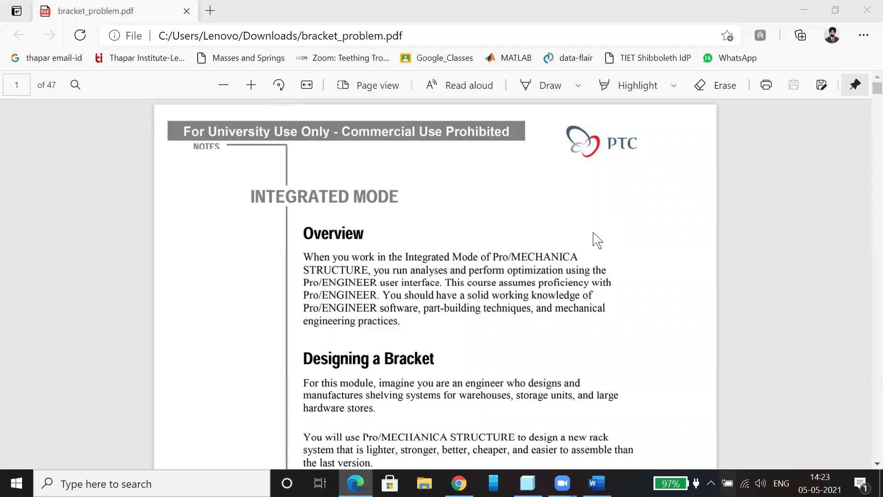
pyautogui.scroll(-15, 593, 242)
pyautogui.scroll(11, 593, 240)
pyautogui.scroll(4, 593, 238)
pyautogui.scroll(-5, 569, 292)
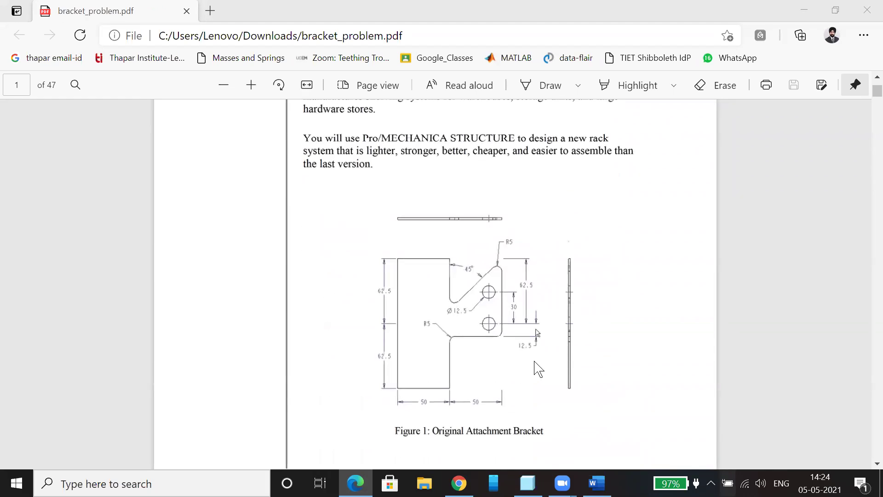
pyautogui.scroll(-20, 544, 328)
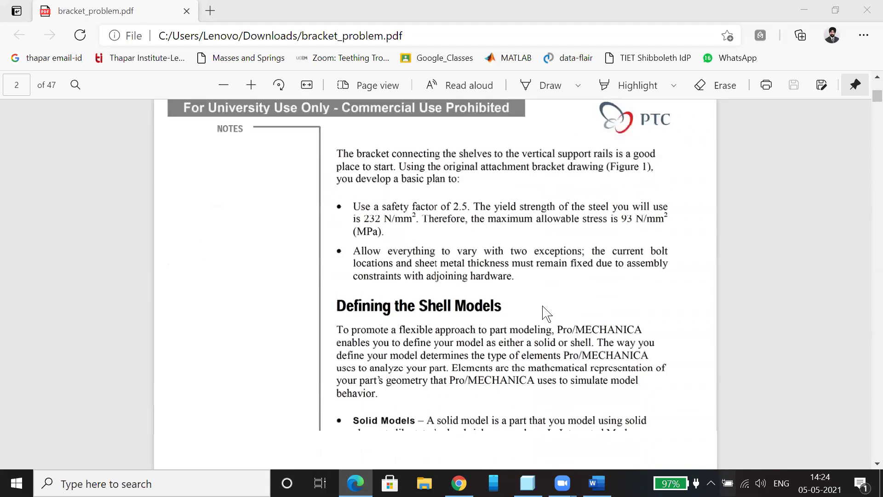
pyautogui.scroll(-20, 545, 326)
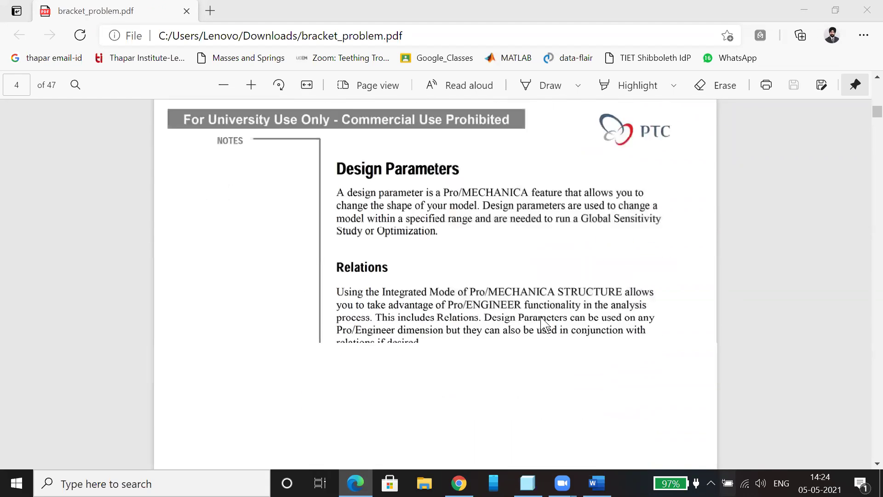
pyautogui.scroll(-10, 547, 318)
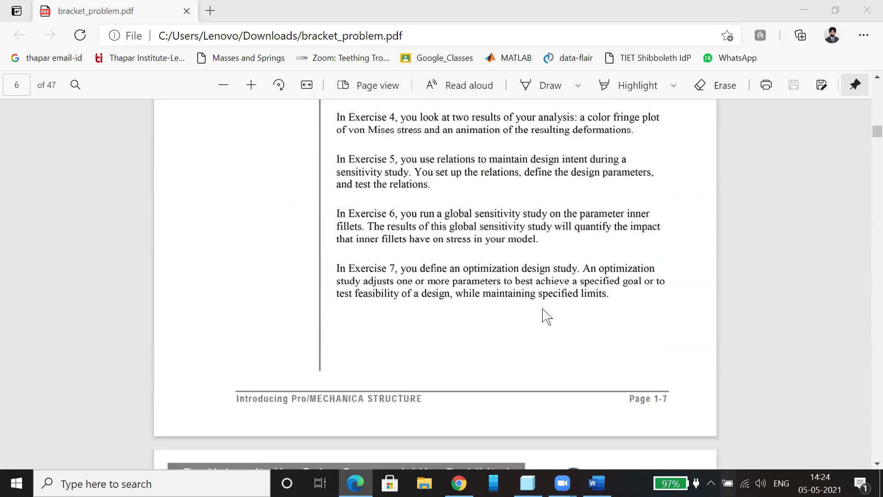
pyautogui.scroll(-20, 546, 316)
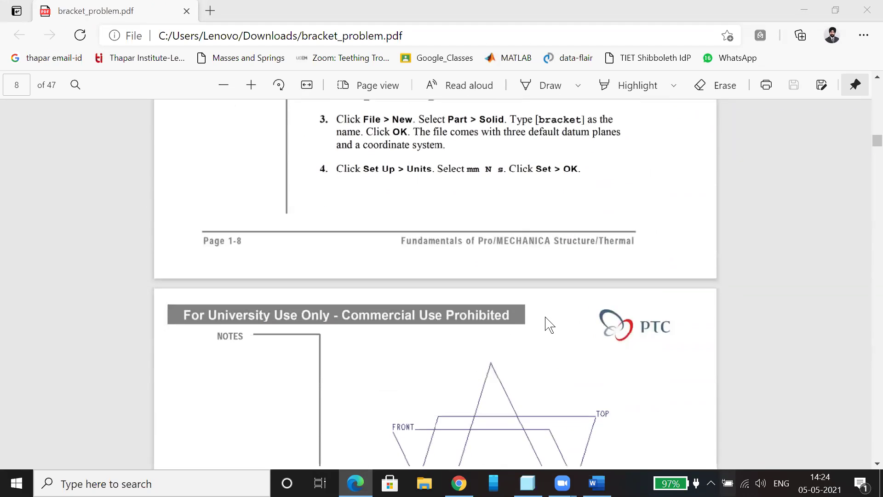
pyautogui.scroll(-20, 548, 324)
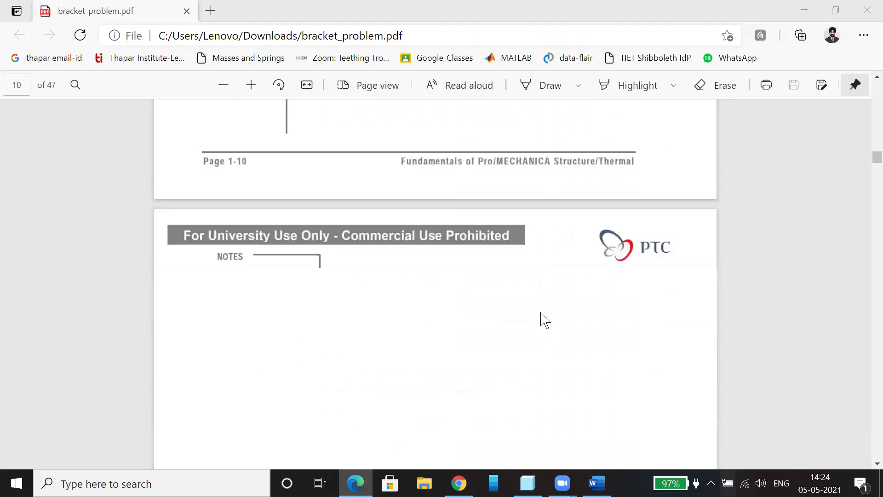
pyautogui.scroll(4, 543, 322)
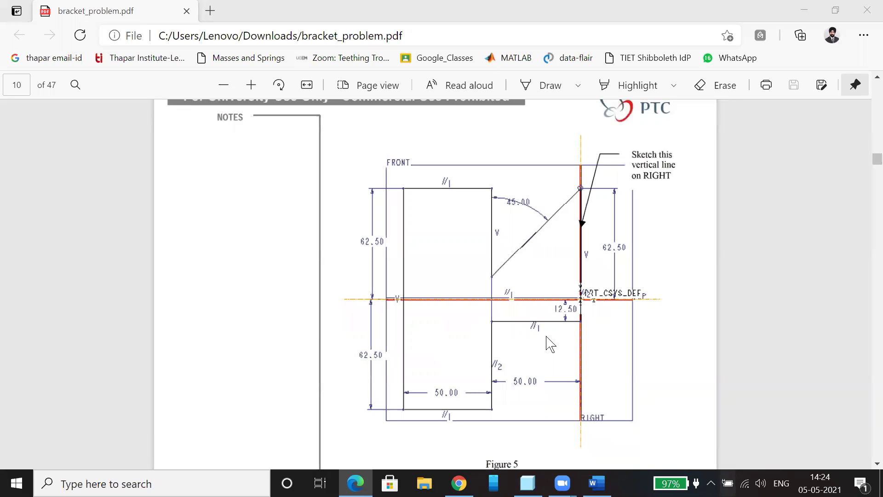
# - Return to Creo Parametric and delete the I-beam's extrusion, hole pattern and round from the part
pyautogui.click(528, 483)
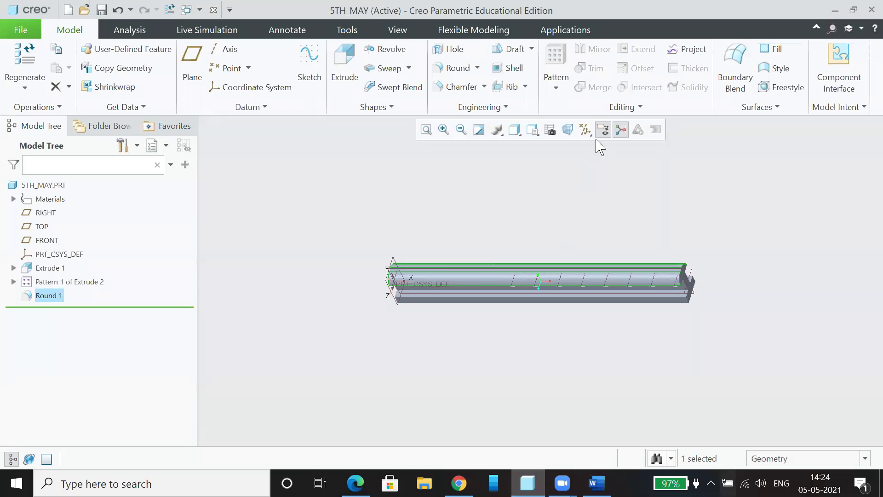
pyautogui.keyDown('shift'); pyautogui.click(53, 269); pyautogui.keyUp('shift')
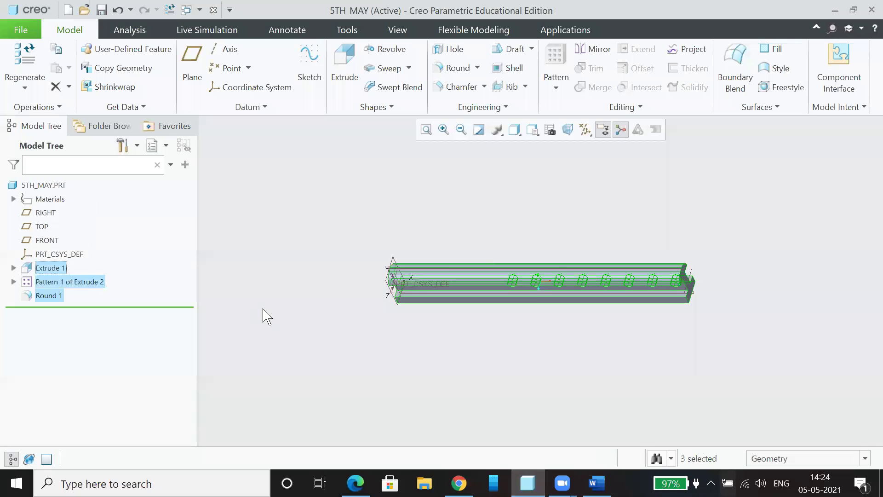
pyautogui.press('Delete')
pyautogui.click(407, 258)
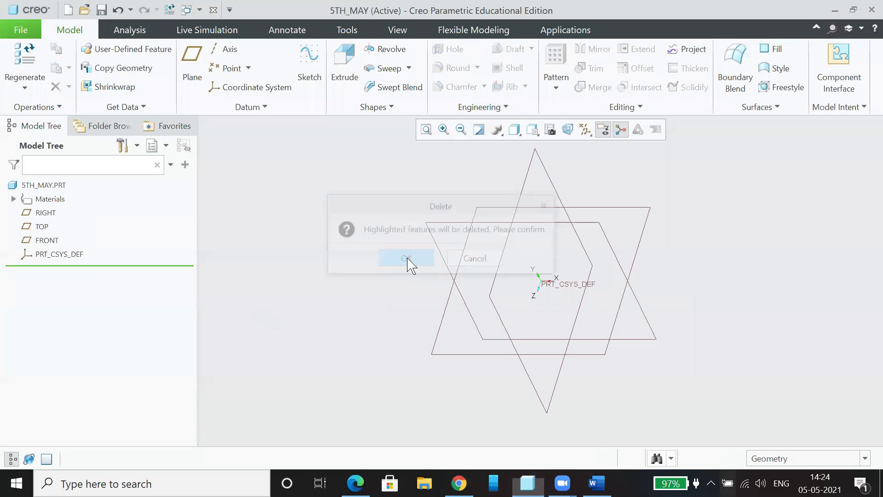
# - Consult the Figure 5 bracket sketch in the PDF, and back in Creo Parametric start an extrusion sketched on the FRONT plane, viewed normal
pyautogui.moveTo(527, 483)
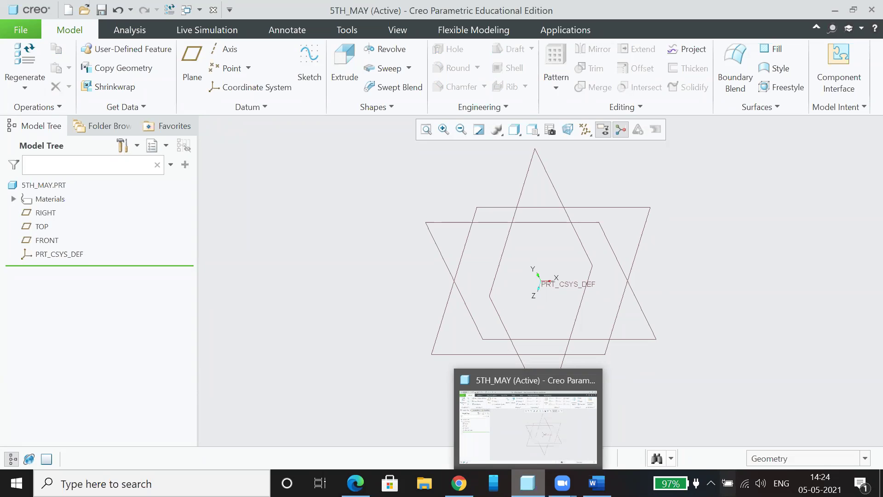
pyautogui.click(355, 483)
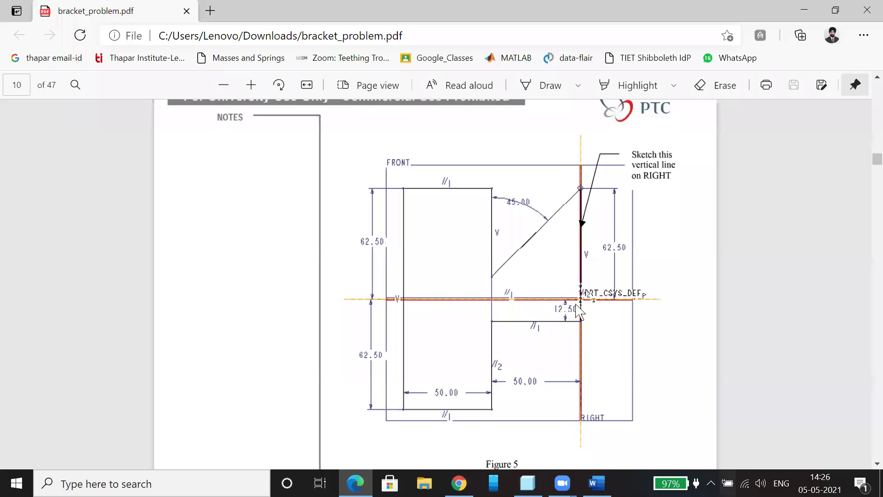
pyautogui.click(527, 483)
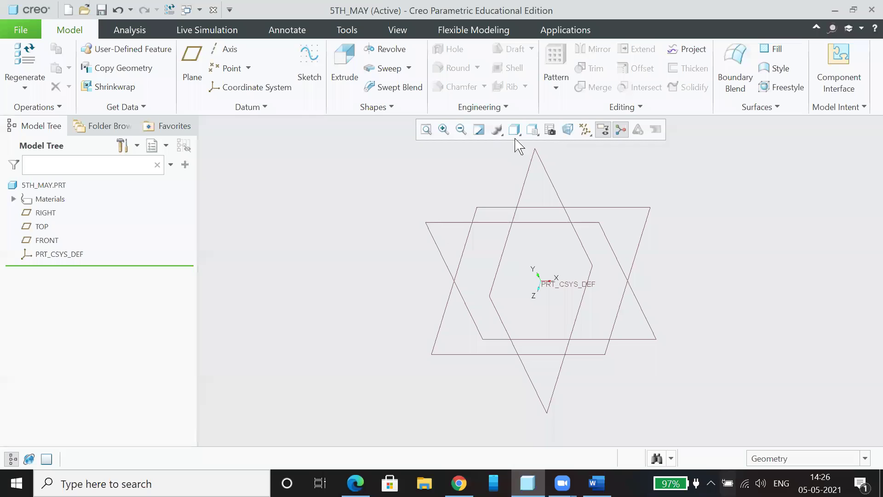
pyautogui.click(431, 278)
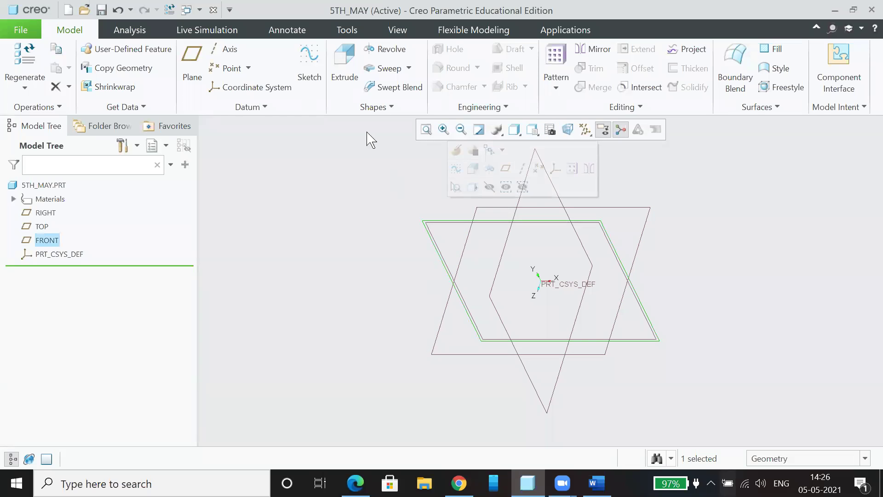
pyautogui.click(345, 69)
pyautogui.click(567, 129)
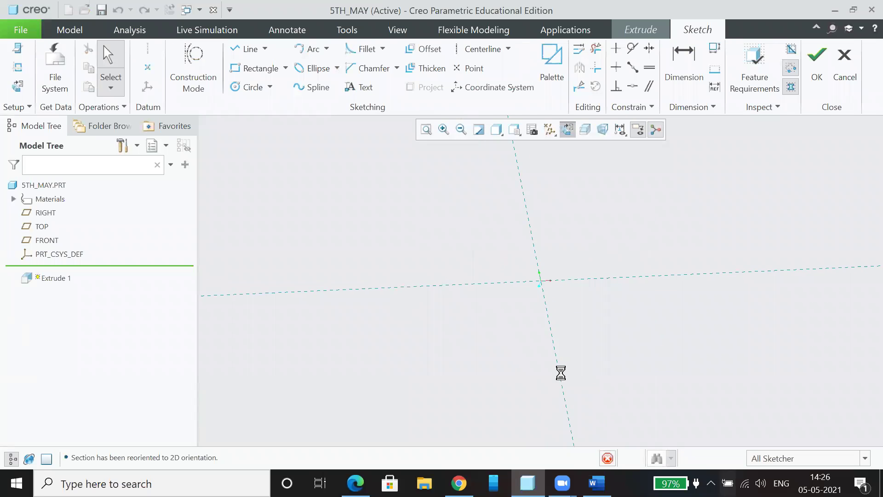
# - Sketch an upright rectangle on the negative X side of the vertical reference, extending above and below the horizontal reference
pyautogui.click(239, 75)
pyautogui.click(433, 233)
pyautogui.click(495, 326)
pyautogui.middleClick(516, 327)
# - Sketch an arm from the rectangle's inner side: sloping up to the vertical reference, down it about 129, and horizontally back about 88
pyautogui.click(248, 48)
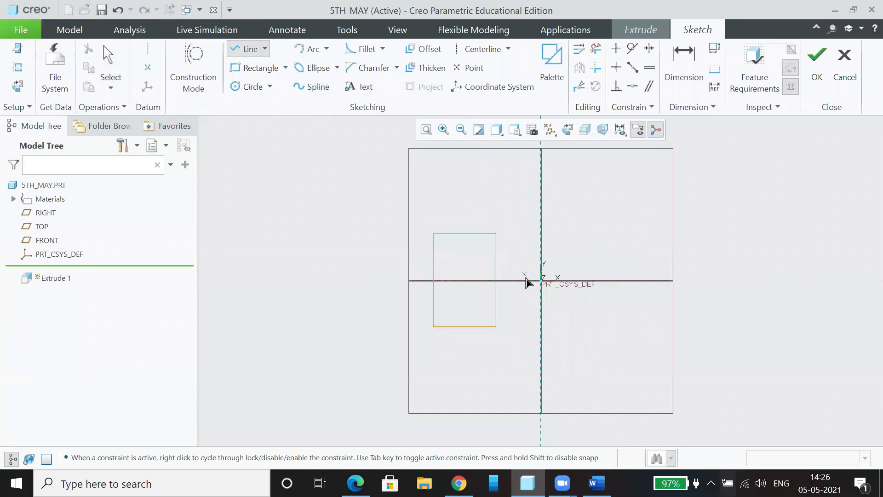
pyautogui.click(495, 266)
pyautogui.click(541, 237)
pyautogui.click(541, 303)
pyautogui.click(495, 303)
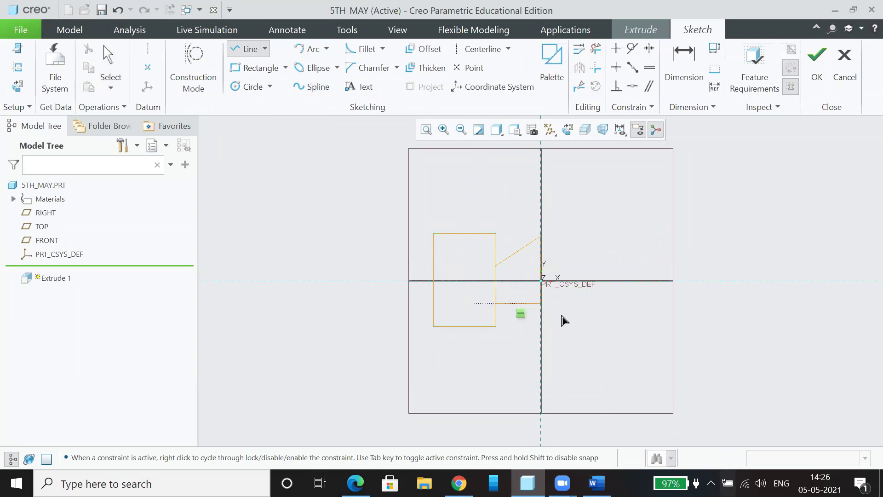
pyautogui.middleClick(626, 328)
# - Trim away the rectangle's inner side segment between the two arm lines so block and arm form one closed profile
pyautogui.click(596, 48)
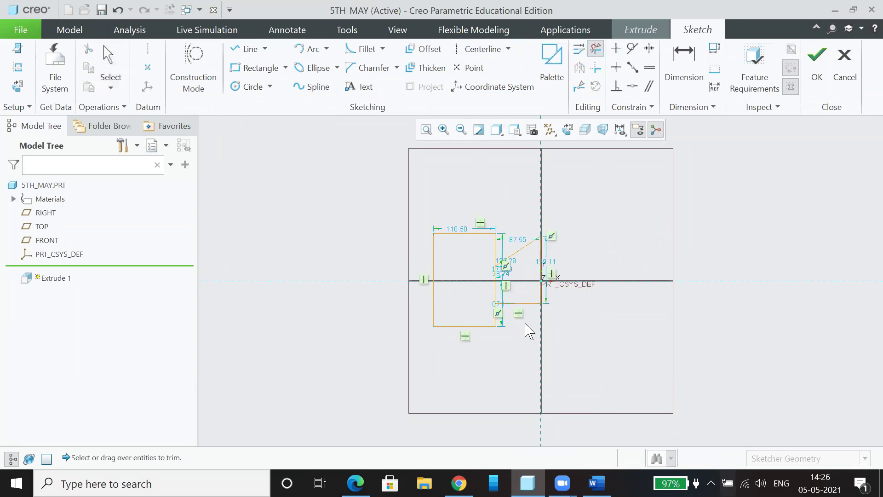
pyautogui.click(495, 281)
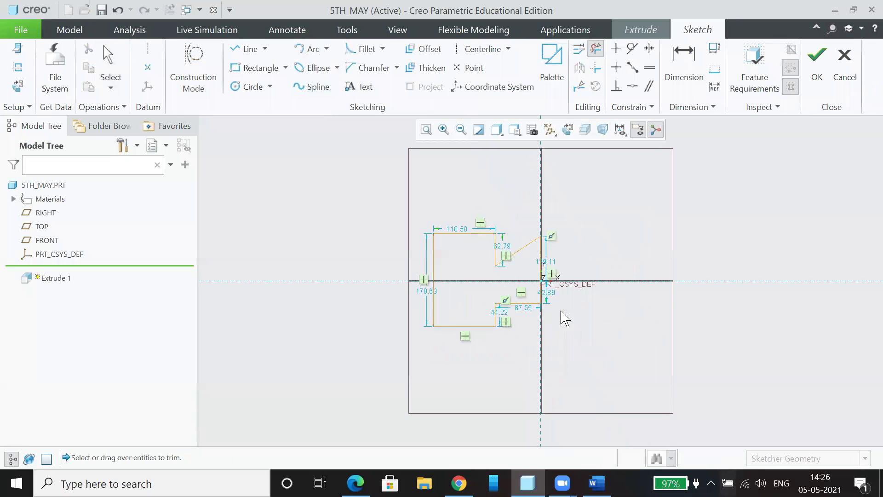
pyautogui.middleClick(635, 331)
# - Check Figure 5 in bracket_problem.pdf, and in Creo Parametric dimension the block's upper and lower outer corners from the horizontal reference
pyautogui.click(596, 483)
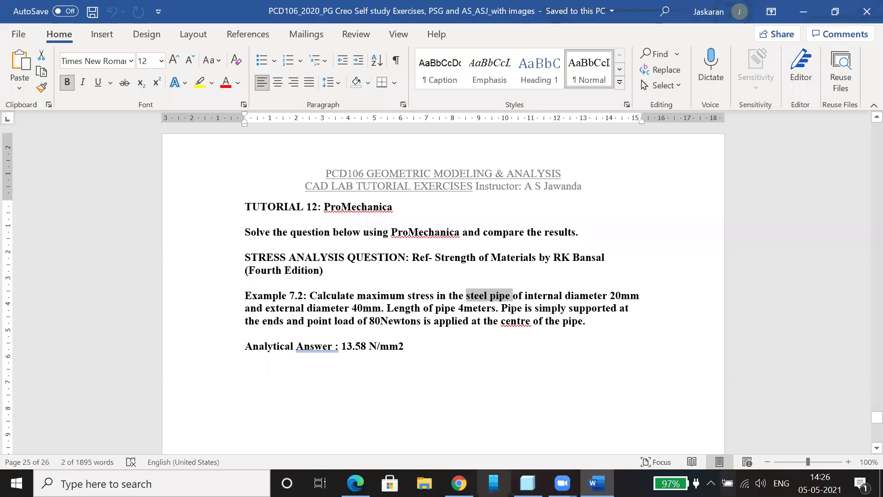
pyautogui.click(596, 483)
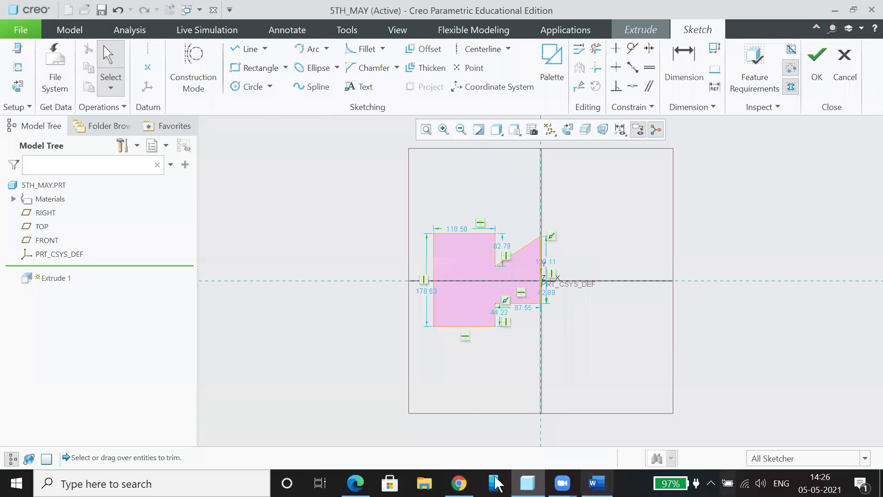
pyautogui.click(355, 483)
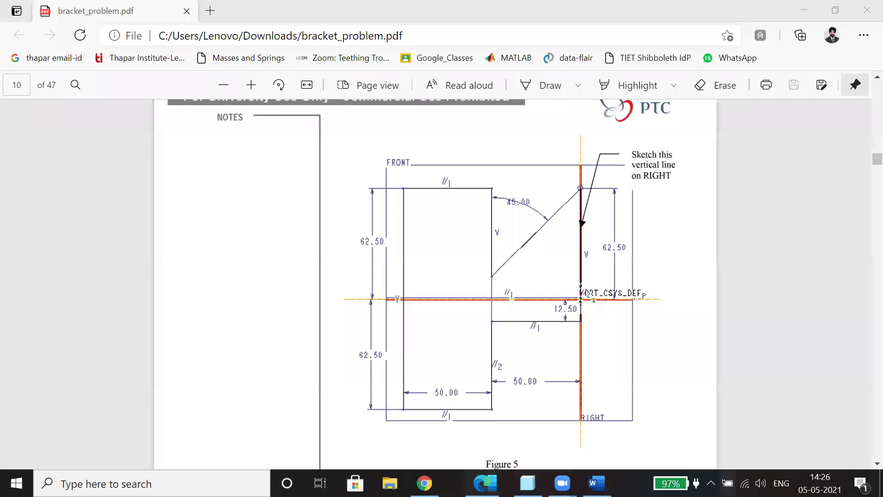
pyautogui.moveTo(528, 483)
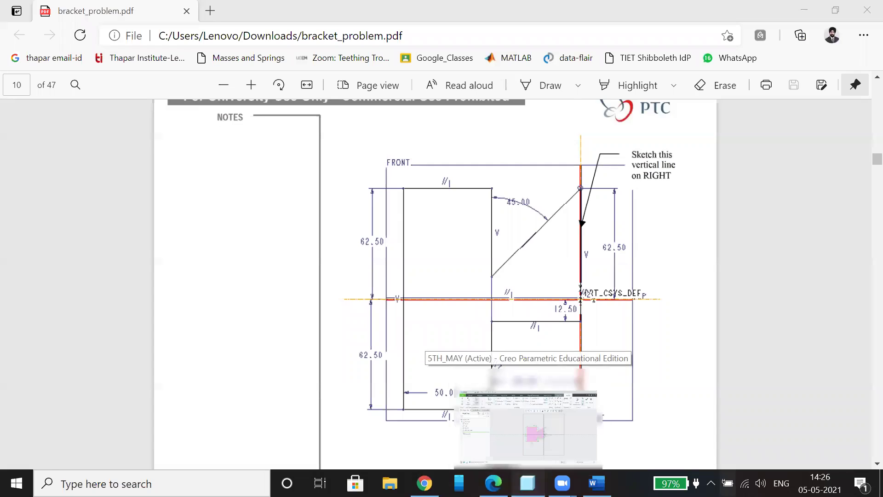
pyautogui.click(528, 414)
pyautogui.click(673, 71)
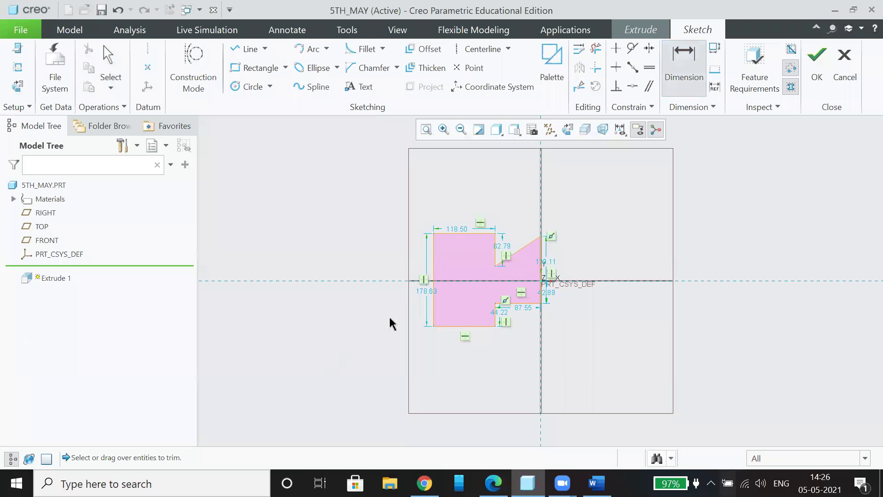
pyautogui.click(434, 233)
pyautogui.click(414, 281)
pyautogui.middleClick(411, 272)
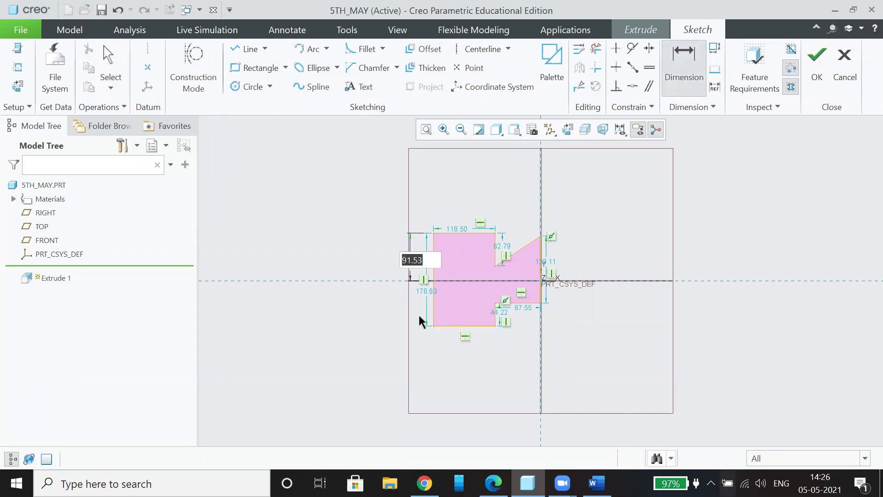
pyautogui.click(433, 326)
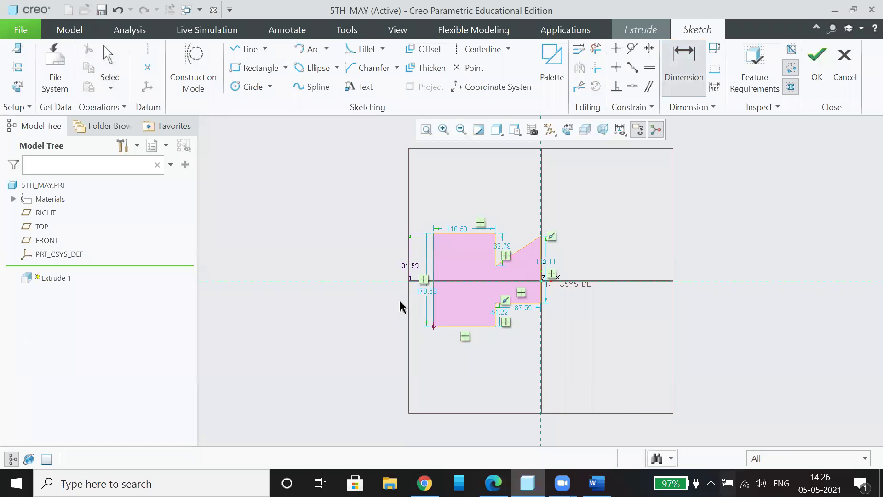
pyautogui.middleClick(401, 306)
# - Dimension the width of the block's lower edge and the horizontal length of the arm below the profile
pyautogui.click(481, 326)
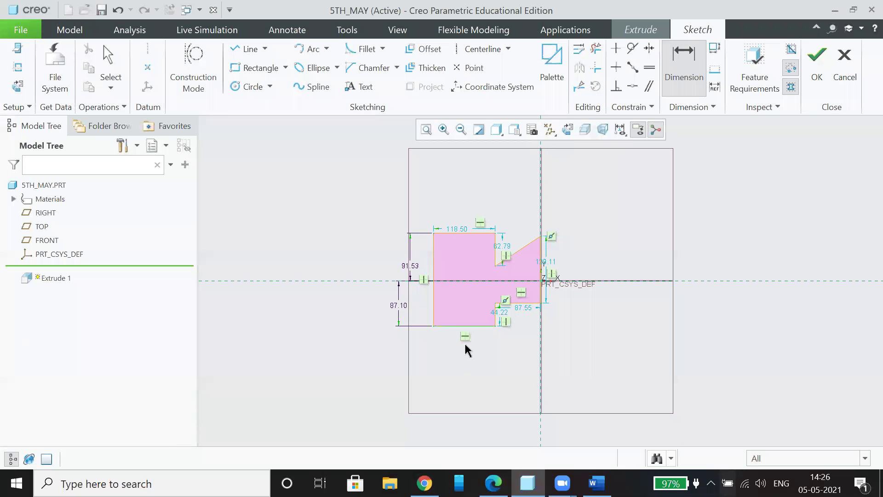
pyautogui.middleClick(465, 346)
pyautogui.click(541, 303)
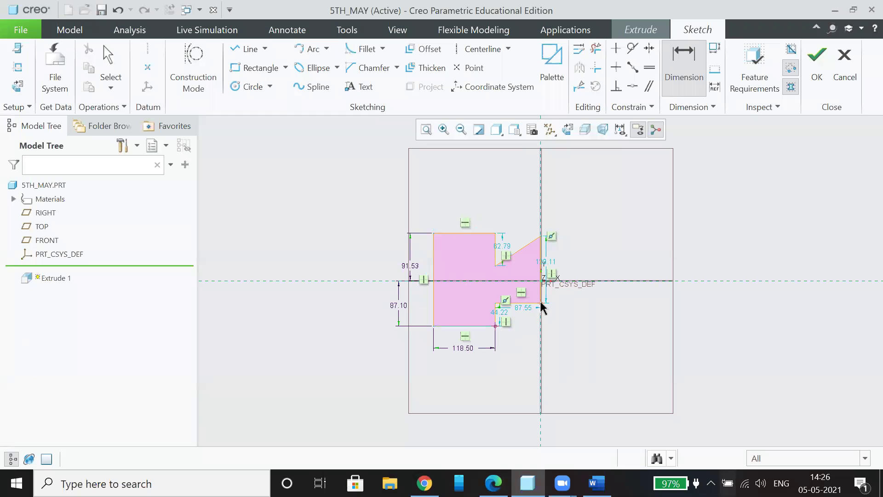
pyautogui.middleClick(522, 350)
# - Dimension the arm's lower edge from the horizontal reference and its vertical edge's full height, consulting Figure 5 in the PDF
pyautogui.click(554, 309)
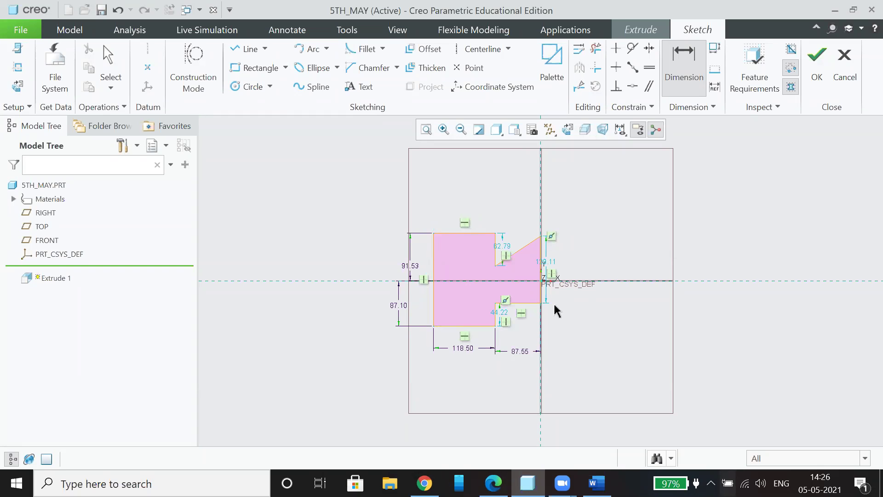
pyautogui.click(540, 303)
pyautogui.middleClick(559, 301)
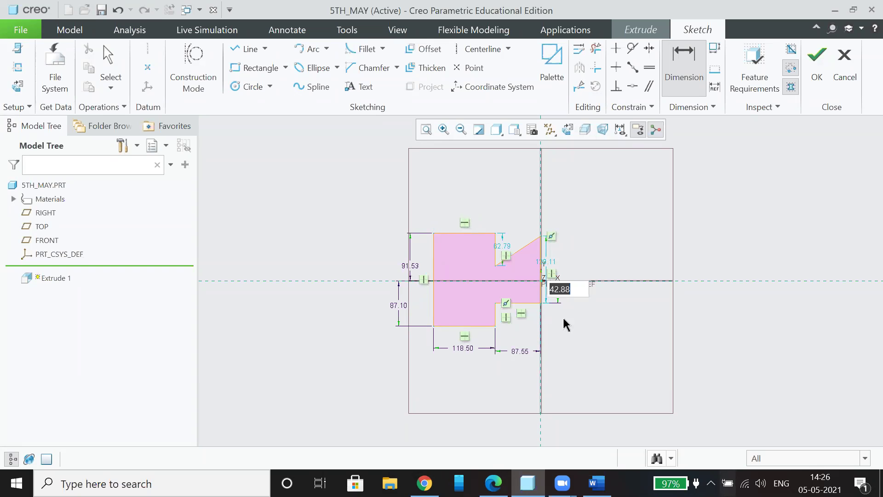
pyautogui.hotkey('alt', 'Tab')
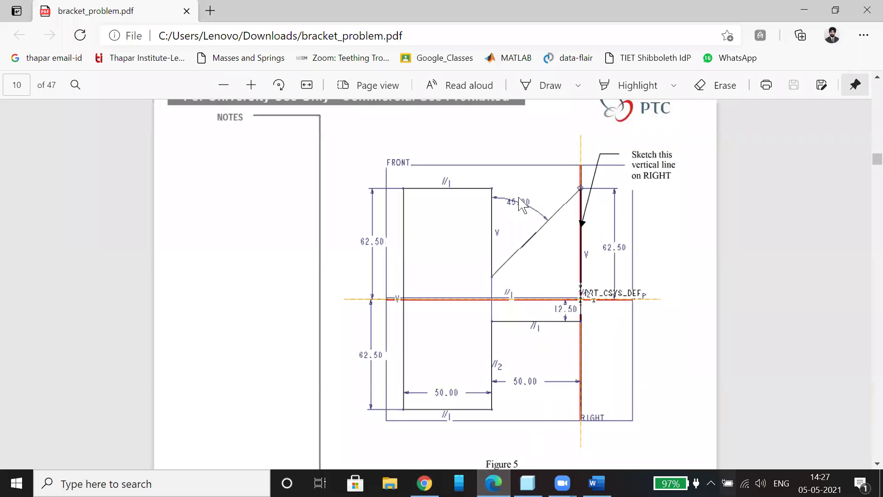
pyautogui.click(527, 483)
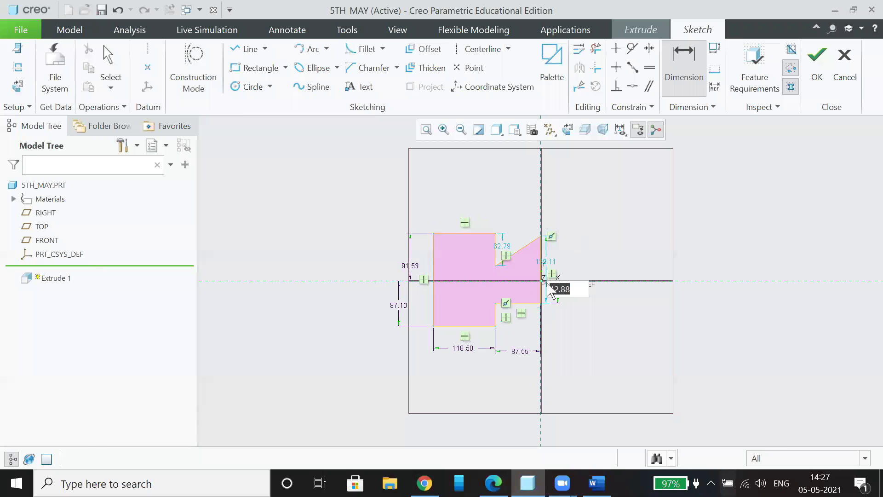
pyautogui.press('Return')
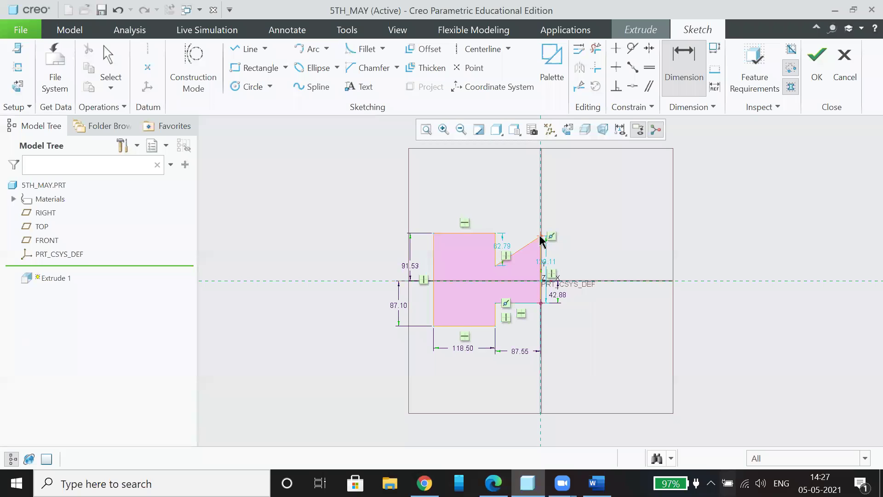
pyautogui.click(541, 237)
pyautogui.middleClick(589, 275)
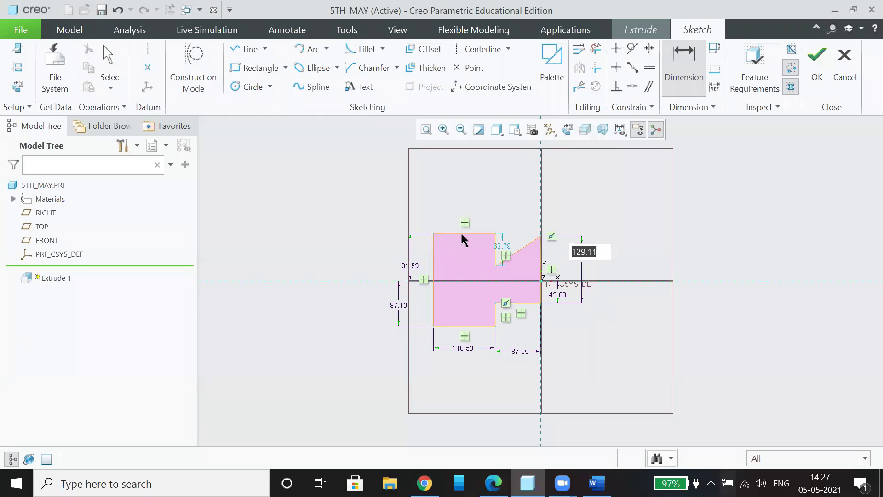
pyautogui.press('Return')
# - Dimension the angle between the block's inner vertical side and the arm's sloped line as 45 degrees
pyautogui.click(496, 248)
pyautogui.click(510, 256)
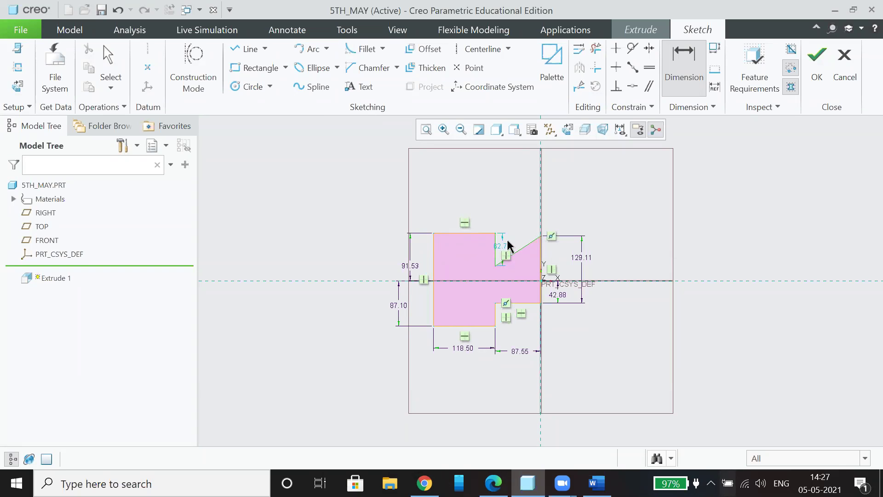
pyautogui.middleClick(509, 250)
pyautogui.write('45')
pyautogui.press('Return')
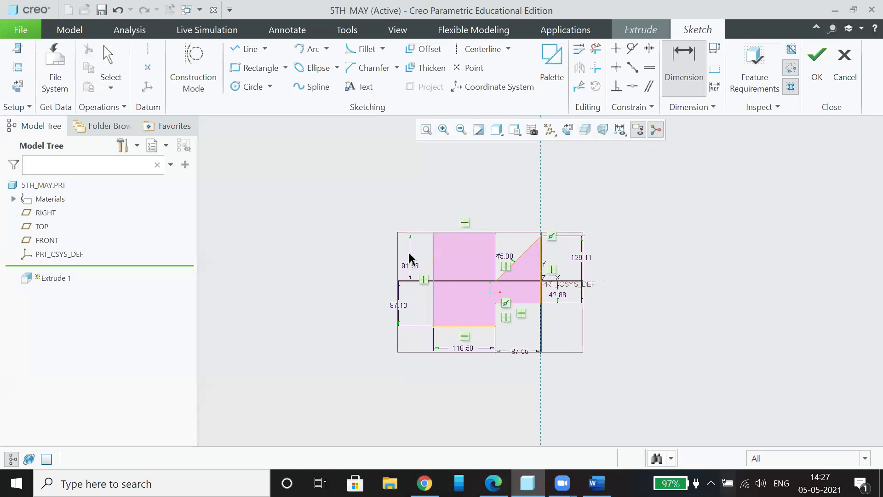
pyautogui.middleClick(643, 354)
# - Modify all the sketch dimensions together with Lock Scale enabled, setting the block's upper height to 62.5 as in Figure 5
pyautogui.moveTo(346, 206); pyautogui.dragTo(652, 398)
pyautogui.click(579, 85)
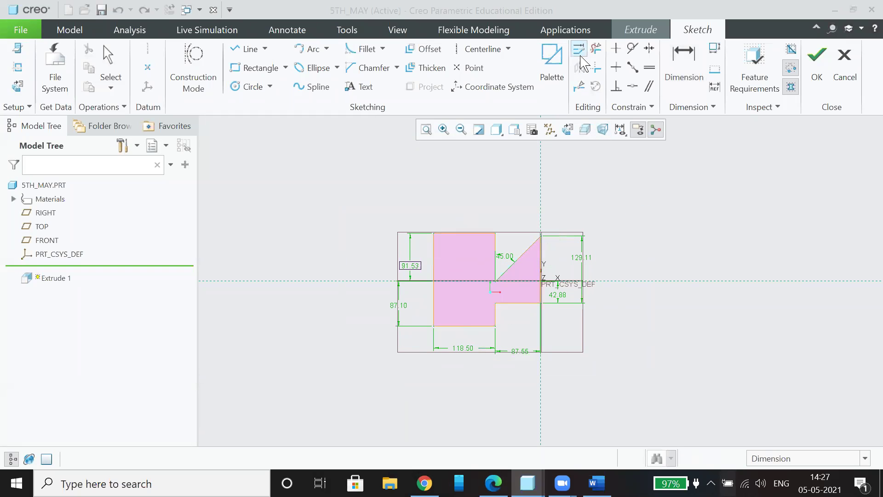
pyautogui.click(686, 292)
pyautogui.doubleClick(765, 202)
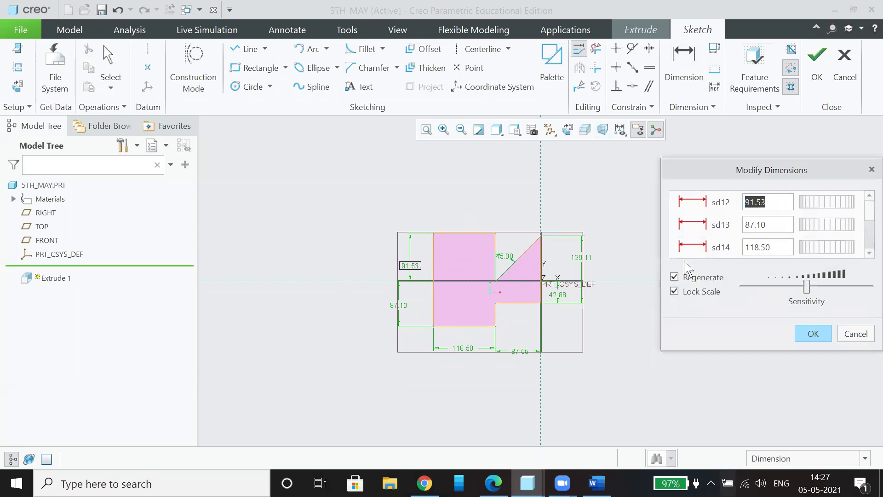
pyautogui.click(493, 483)
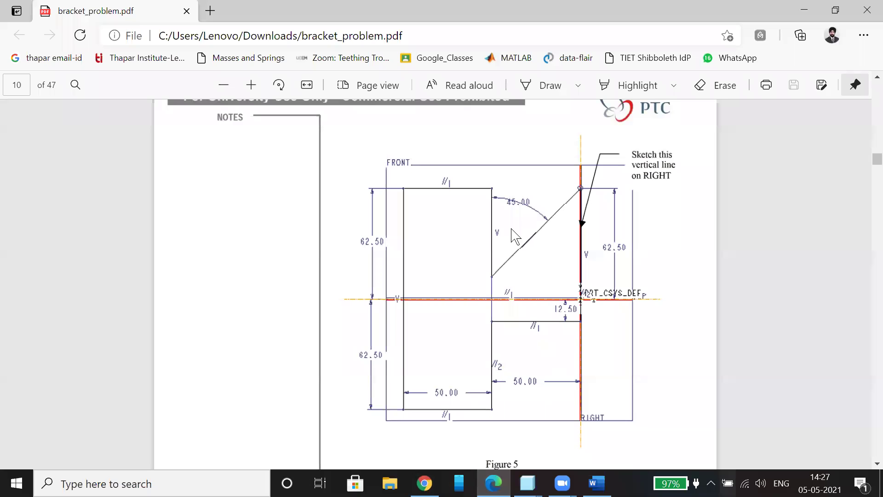
pyautogui.click(493, 483)
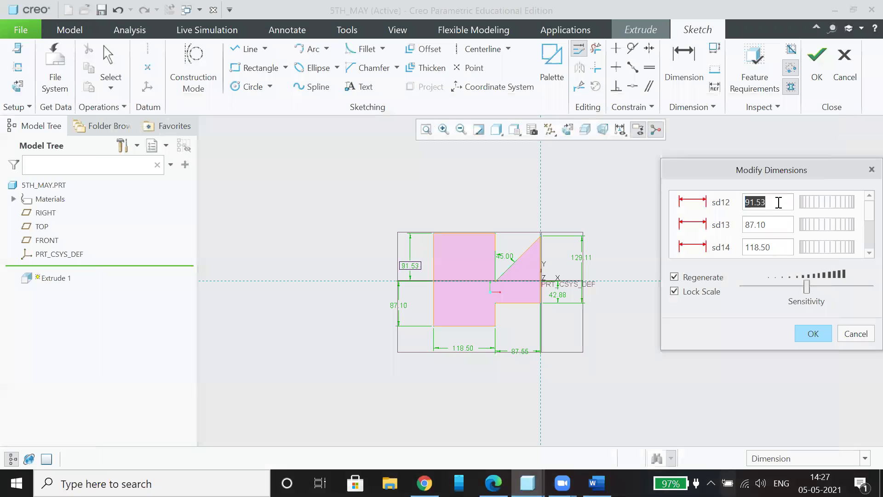
pyautogui.write('62.5')
pyautogui.press('Return')
pyautogui.click(812, 333)
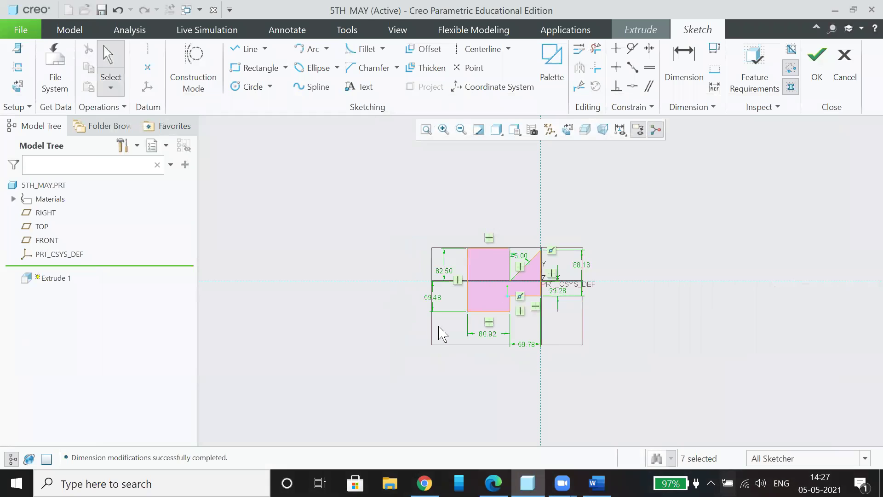
# - Set the block's lower height to 62.5, and both the block's width and the arm's horizontal length to 50
pyautogui.doubleClick(435, 301)
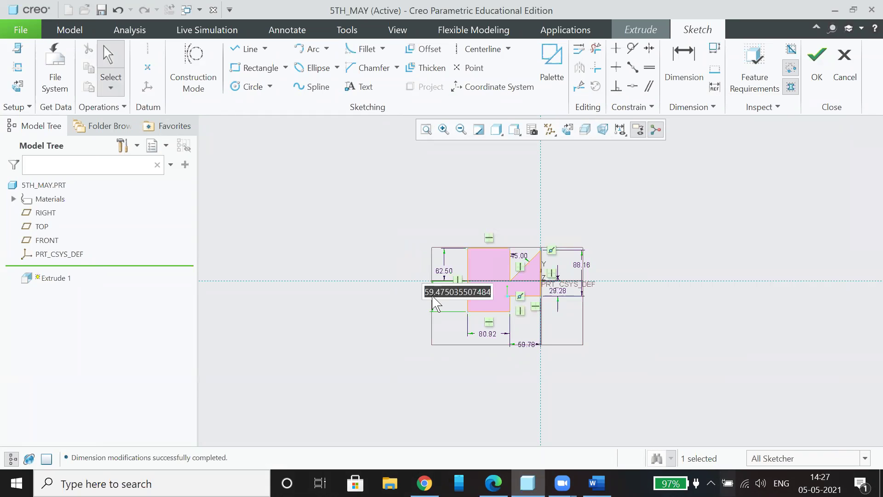
pyautogui.write('62.5')
pyautogui.press('Return')
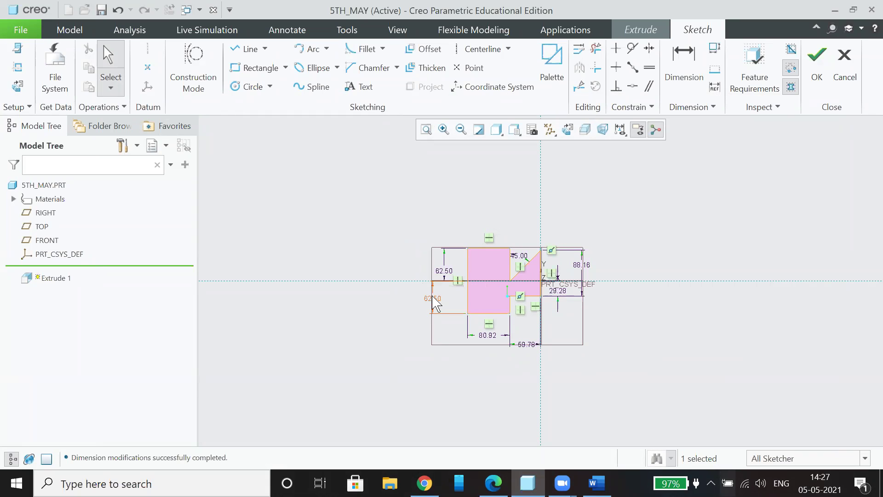
pyautogui.doubleClick(496, 335)
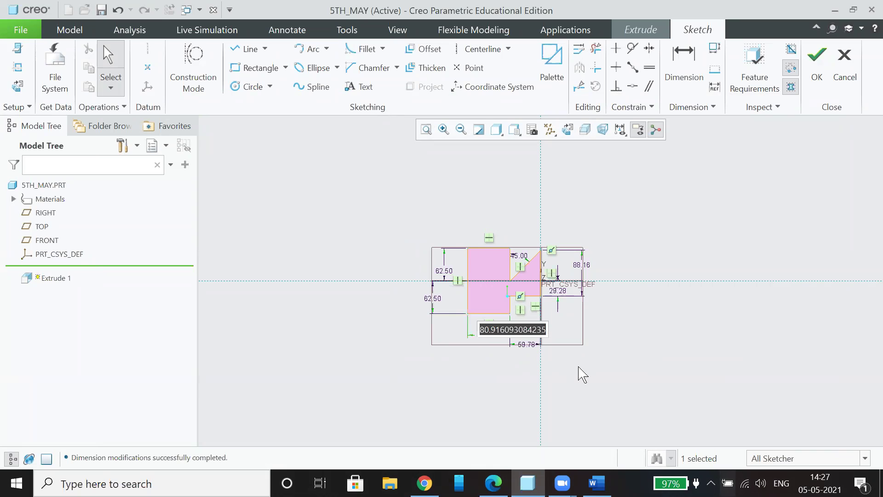
pyautogui.write('50')
pyautogui.press('Return')
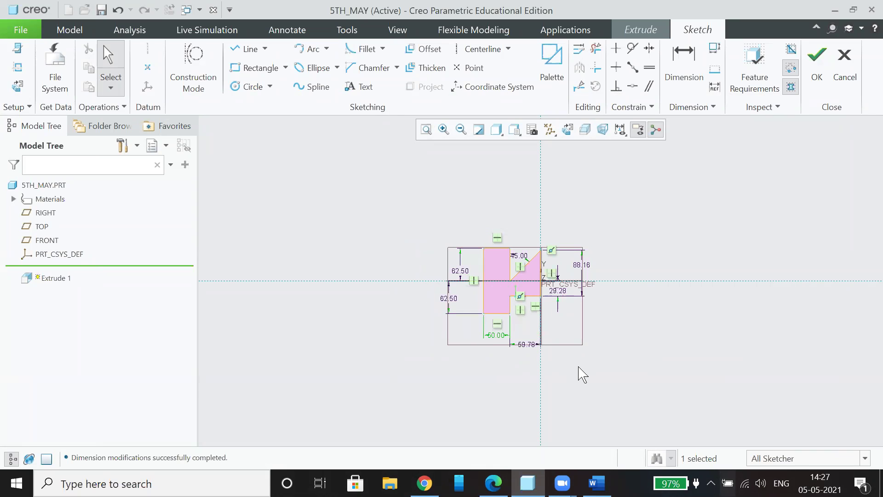
pyautogui.doubleClick(520, 347)
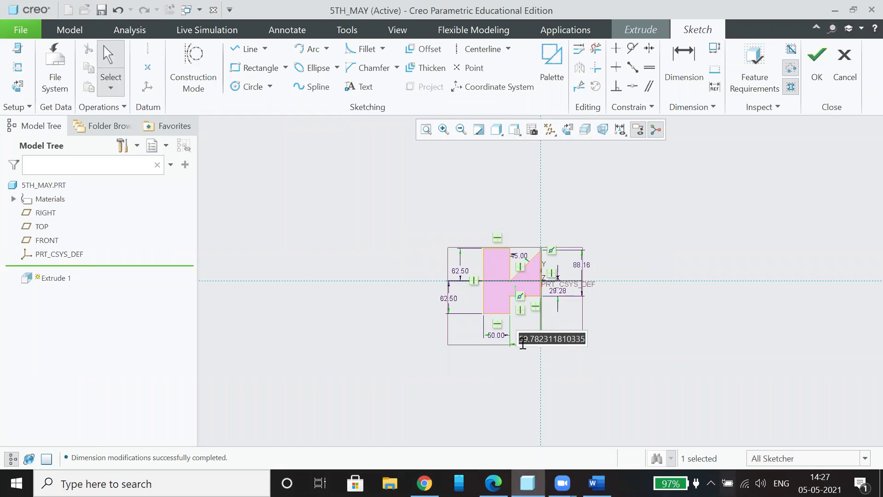
pyautogui.write('50')
pyautogui.press('Return')
# - Recheck Figure 5 in the PDF, and in Creo Parametric move the arm's full-height dimension close beside its vertical edge
pyautogui.click(492, 483)
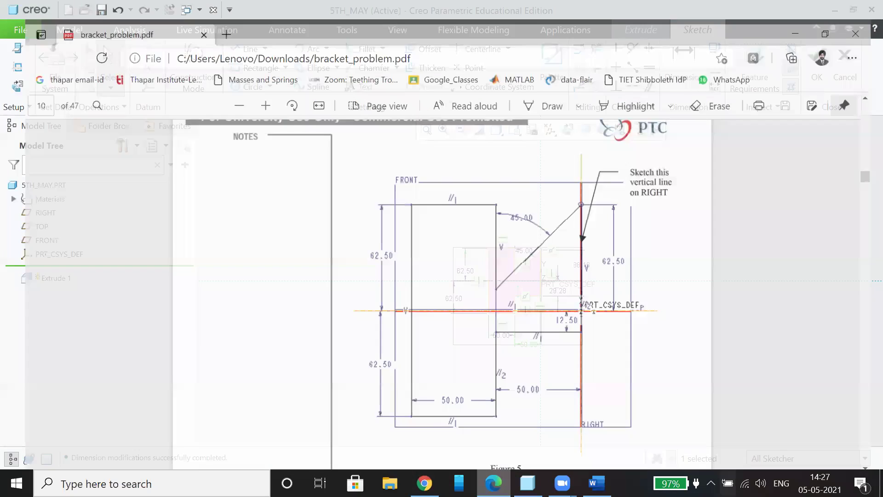
pyautogui.click(506, 471)
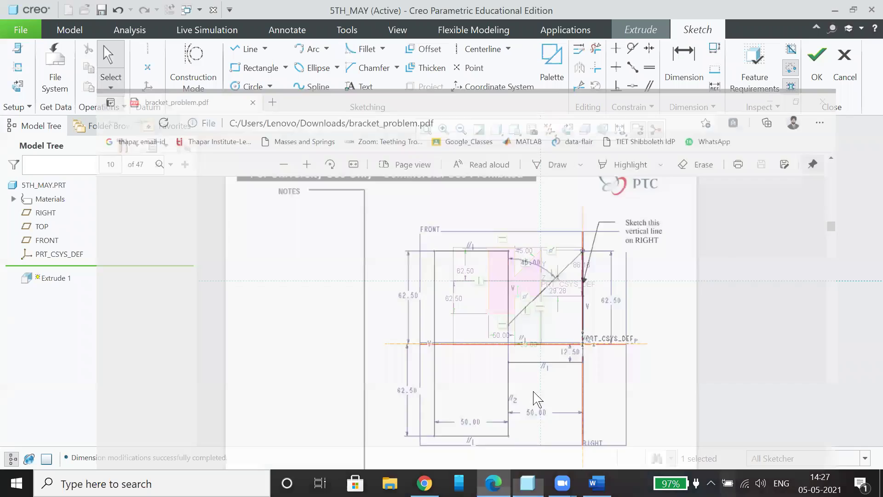
pyautogui.moveTo(584, 271); pyautogui.dragTo(546, 270)
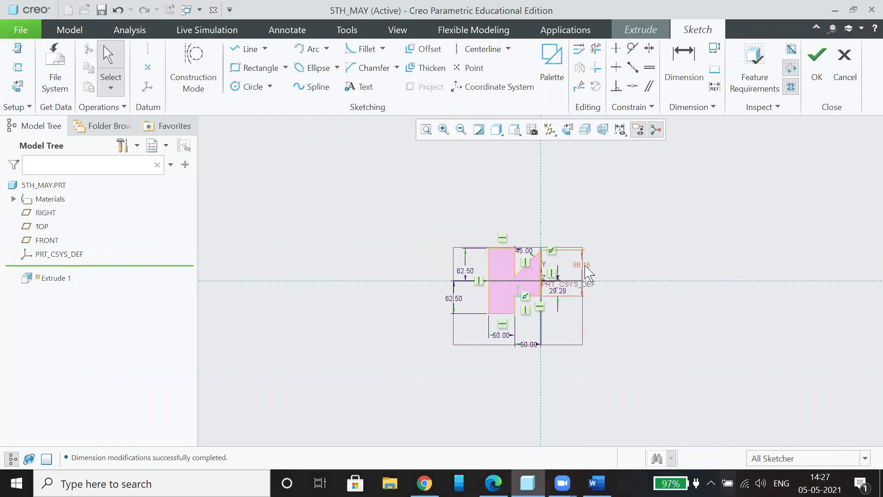
pyautogui.click(483, 199)
pyautogui.click(427, 131)
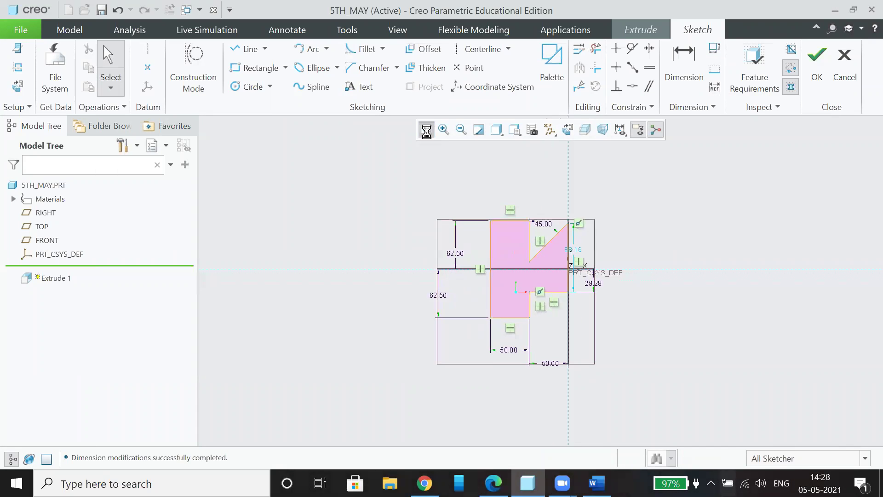
# - Dimension the height of the arm's upper tip above the horizontal reference as 62.5
pyautogui.click(679, 69)
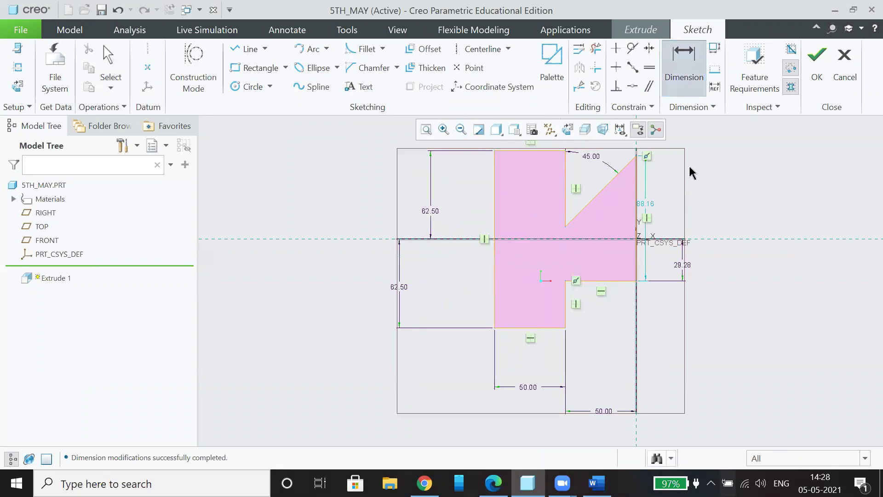
pyautogui.click(636, 156)
pyautogui.click(692, 239)
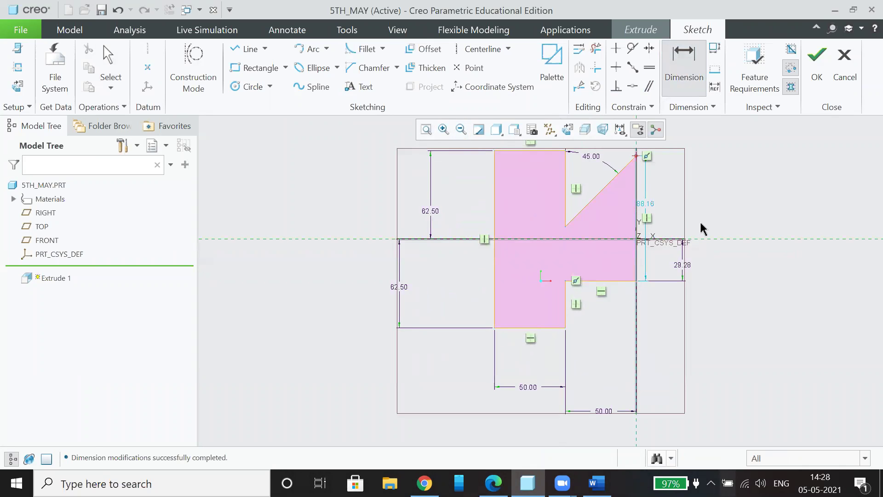
pyautogui.middleClick(700, 223)
pyautogui.write('62')
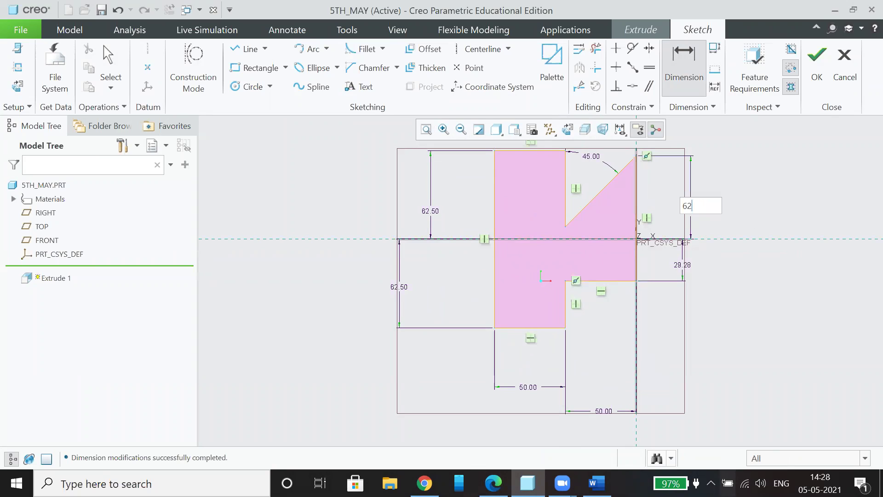
pyautogui.write('.5')
pyautogui.press('Return')
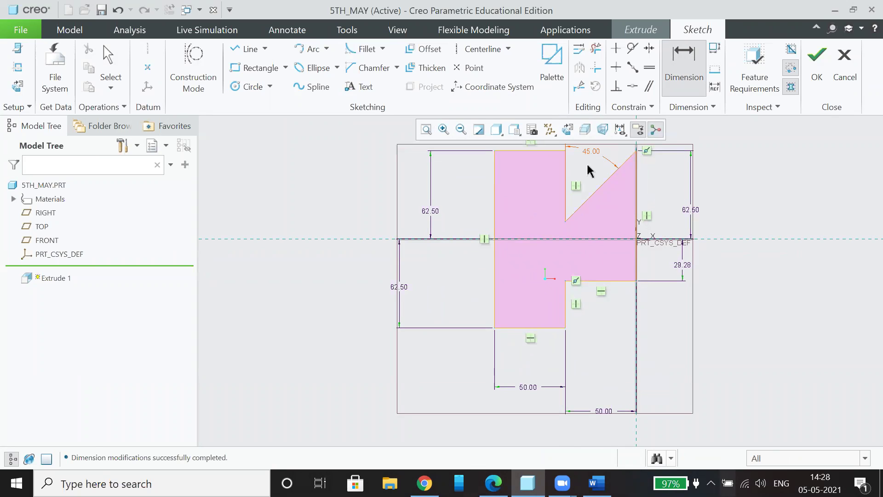
# - Tidy the sketch dimensions, placing the 45-degree angle inside the notch and aligning the block's height dimensions and the two 50 width dimensions
pyautogui.middleClick(586, 178)
pyautogui.click(588, 178)
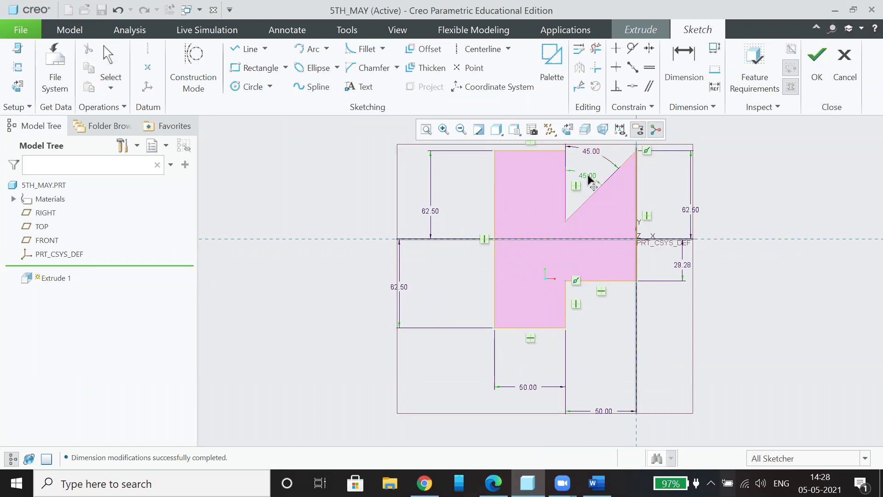
pyautogui.moveTo(398, 286); pyautogui.dragTo(431, 286)
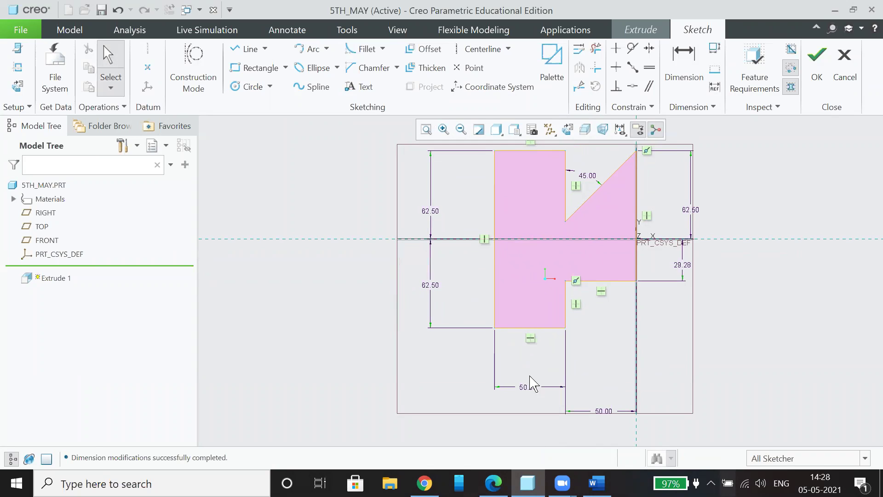
pyautogui.moveTo(529, 386); pyautogui.dragTo(529, 357)
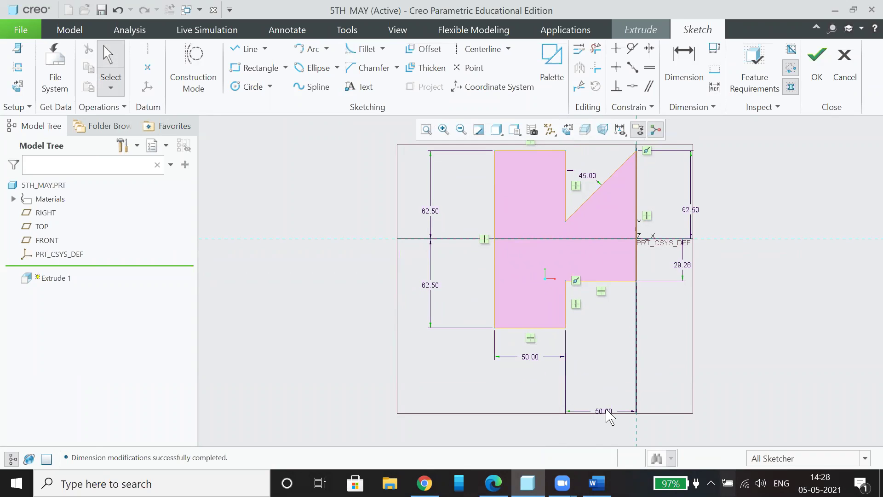
pyautogui.moveTo(605, 412); pyautogui.dragTo(601, 363)
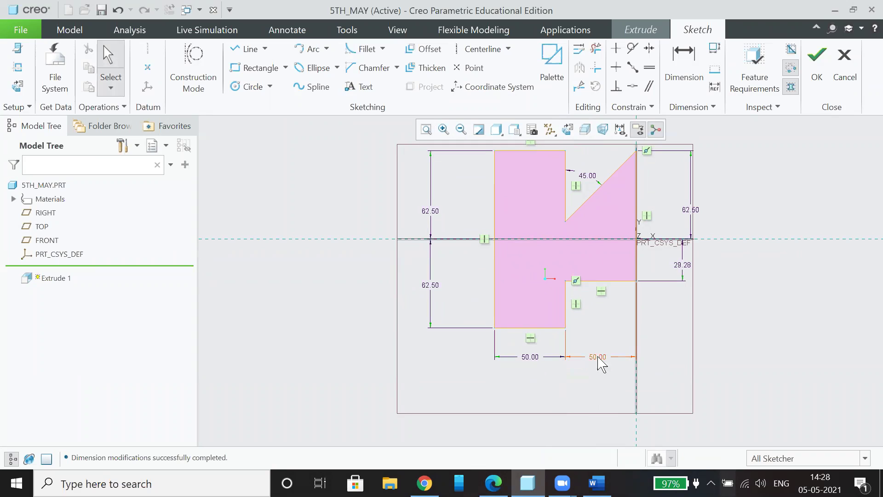
# - Set the distance from the horizontal reference down to the arm's lower edge to 12.5, and finish the sketch
pyautogui.doubleClick(683, 265)
pyautogui.write('12.5')
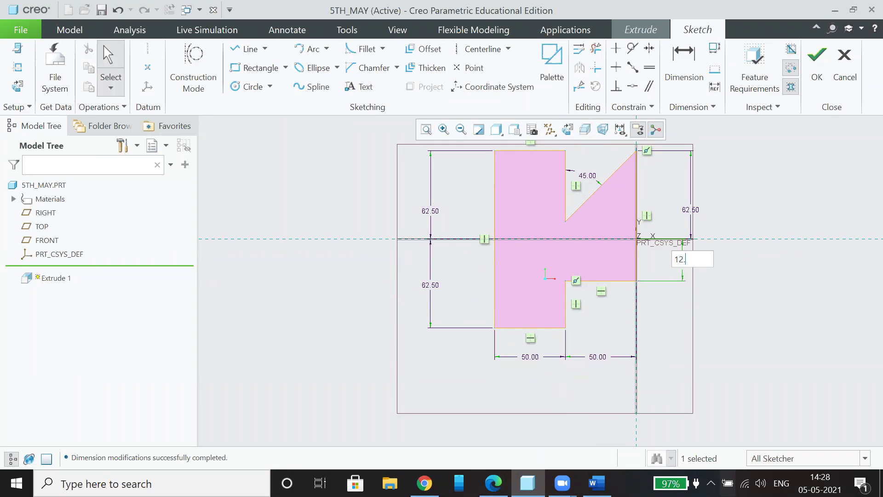
pyautogui.press('Return')
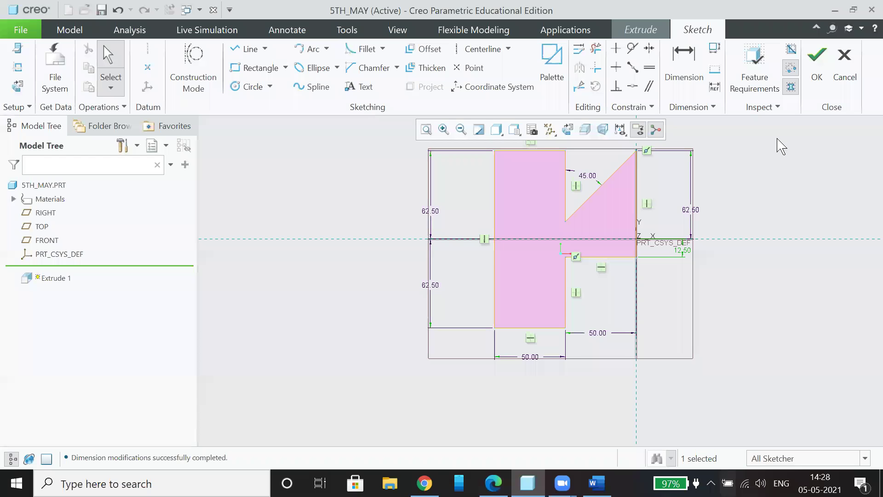
pyautogui.click(817, 69)
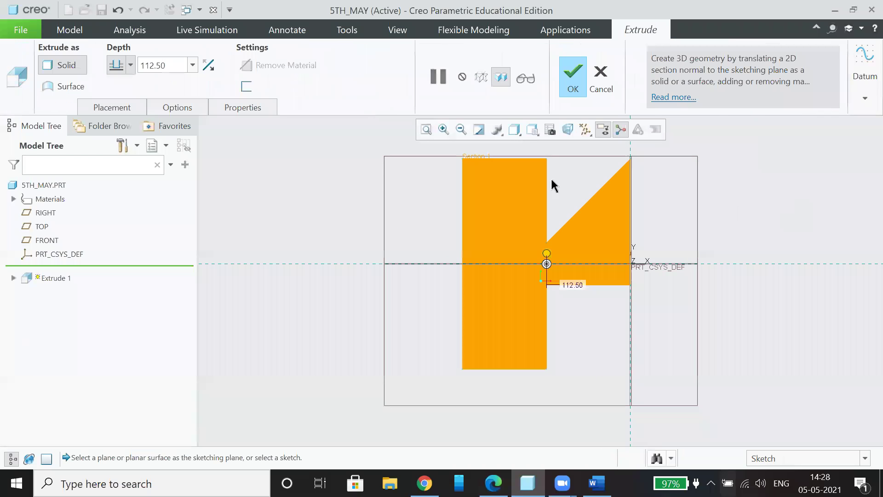
# - Check the extrusion depth in bracket_problem.pdf, and in Creo Parametric extrude the bracket profile to a depth of 2.5
pyautogui.click(493, 483)
pyautogui.scroll(6, 558, 339)
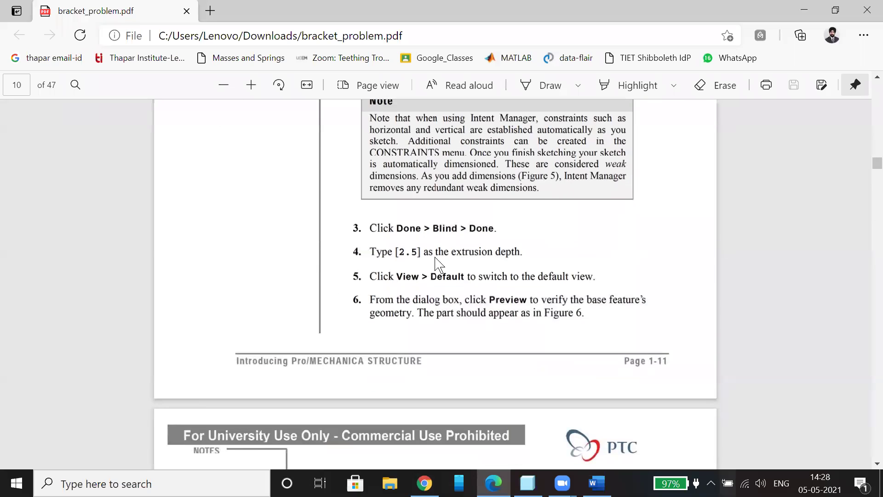
pyautogui.click(527, 482)
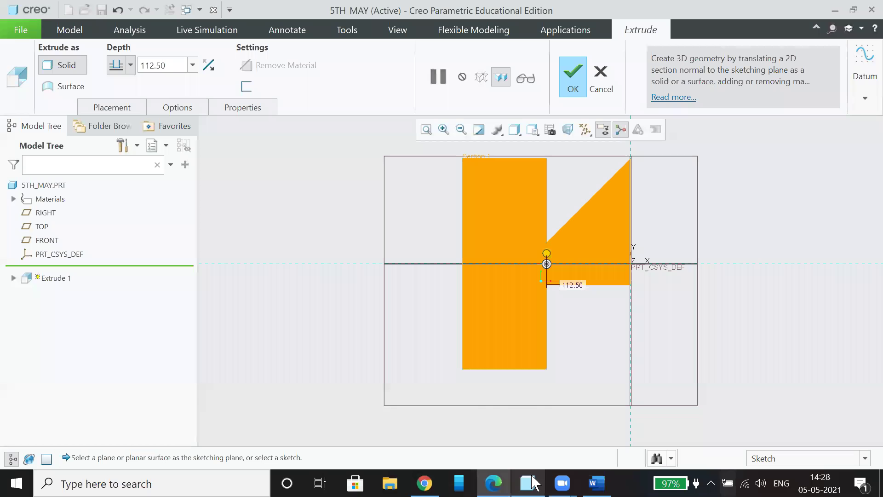
pyautogui.click(167, 66)
pyautogui.write('2')
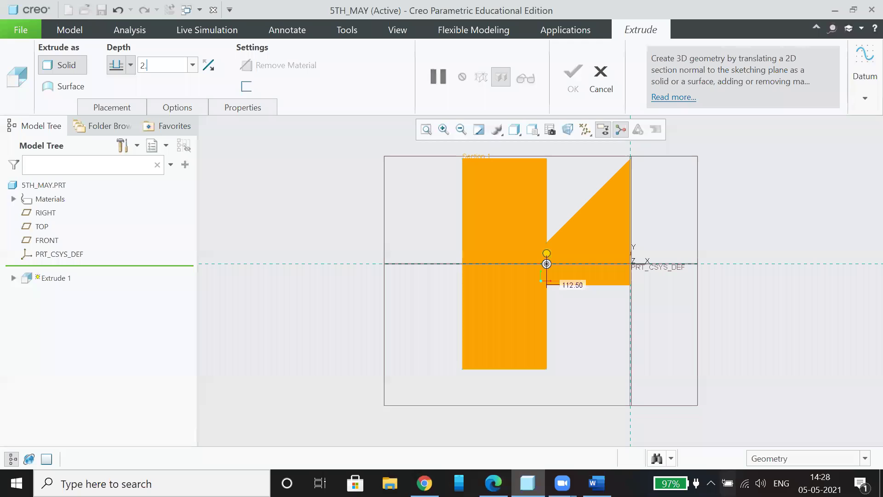
pyautogui.click(130, 65)
pyautogui.click(117, 105)
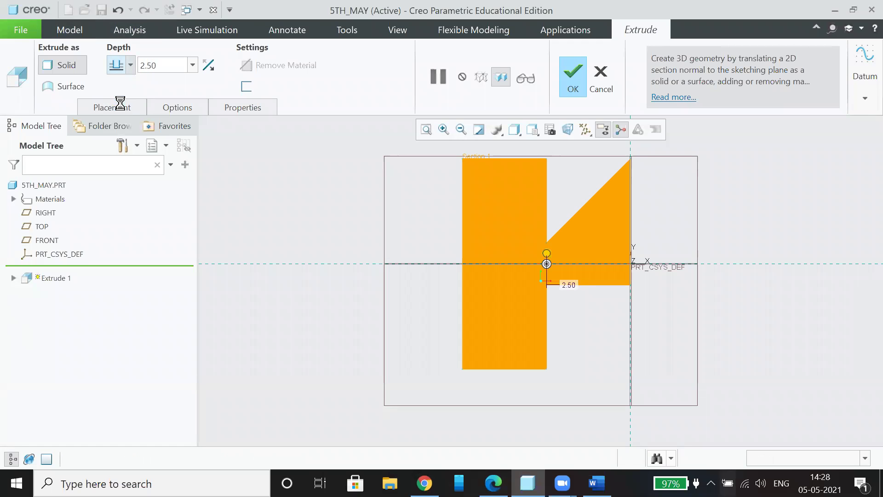
pyautogui.click(570, 87)
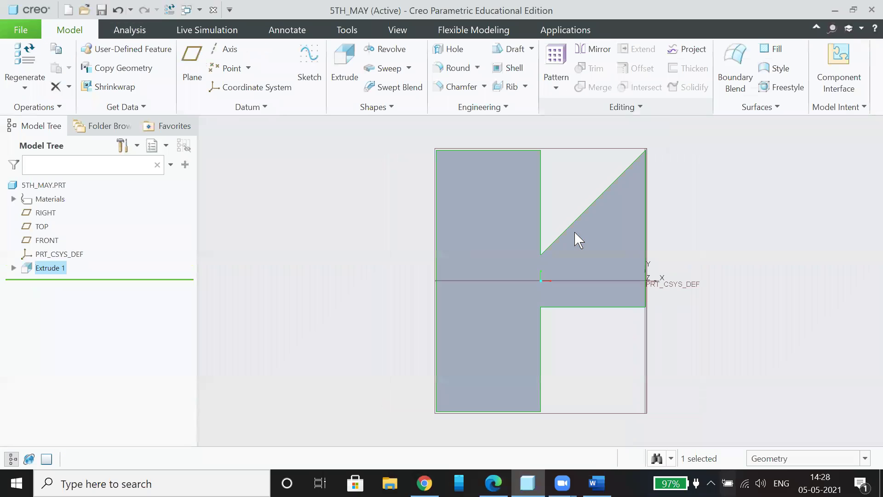
# - Show the bracket in standard orientation, and read the inner fillet instructions at Figure 7 in bracket_problem.pdf before returning to Creo Parametric
pyautogui.click(532, 130)
pyautogui.click(536, 145)
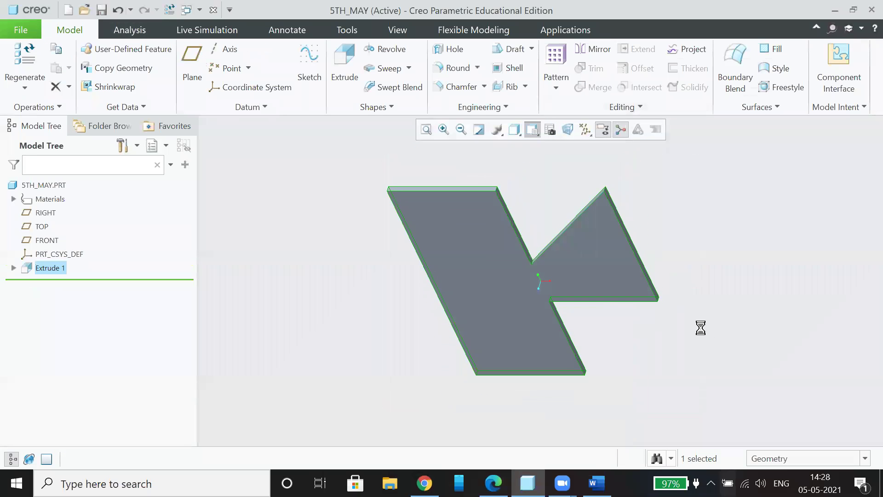
pyautogui.click(713, 330)
pyautogui.click(494, 482)
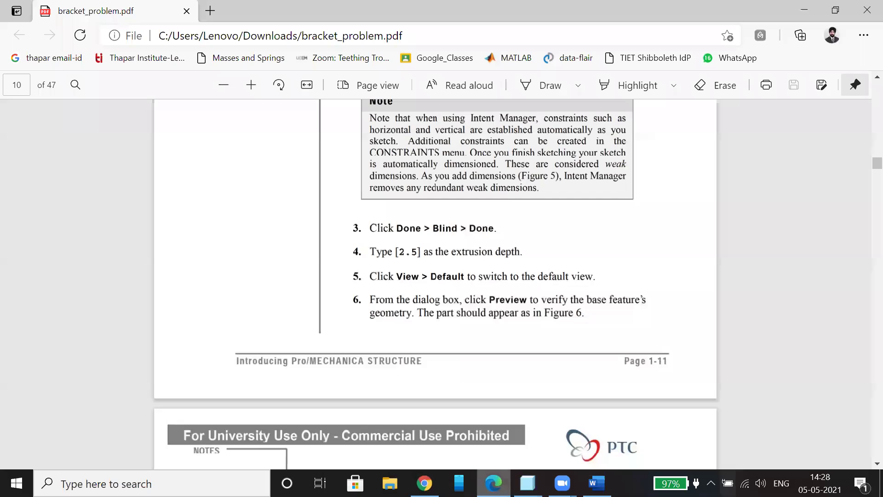
pyautogui.scroll(-5, 510, 327)
pyautogui.scroll(-10, 508, 324)
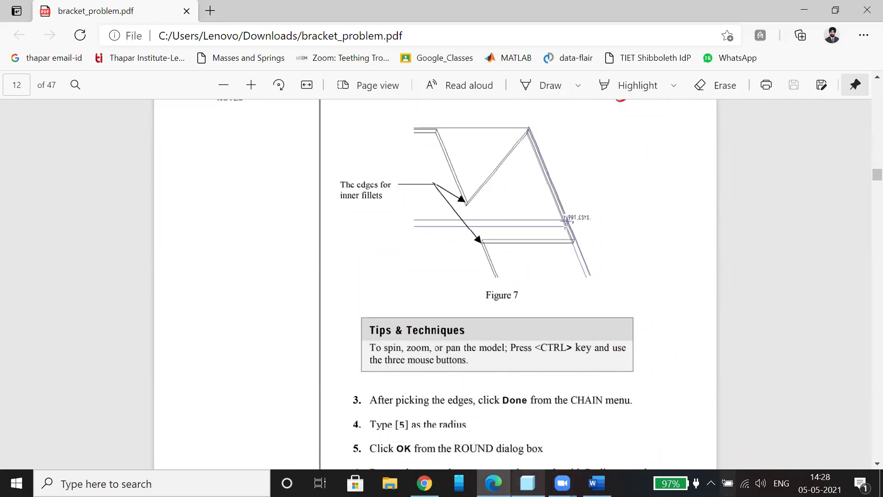
pyautogui.click(527, 483)
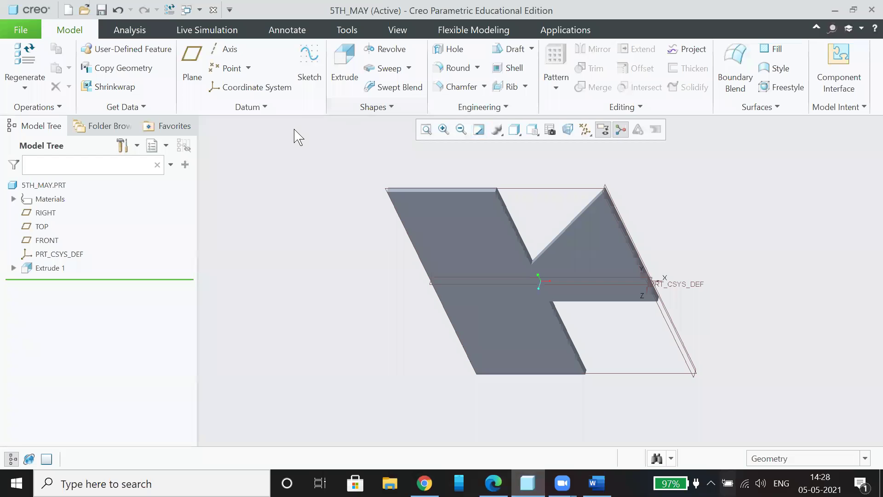
# - Begin a Round feature and pick the two inner corner edges between the block and the arm for its first set
pyautogui.click(455, 68)
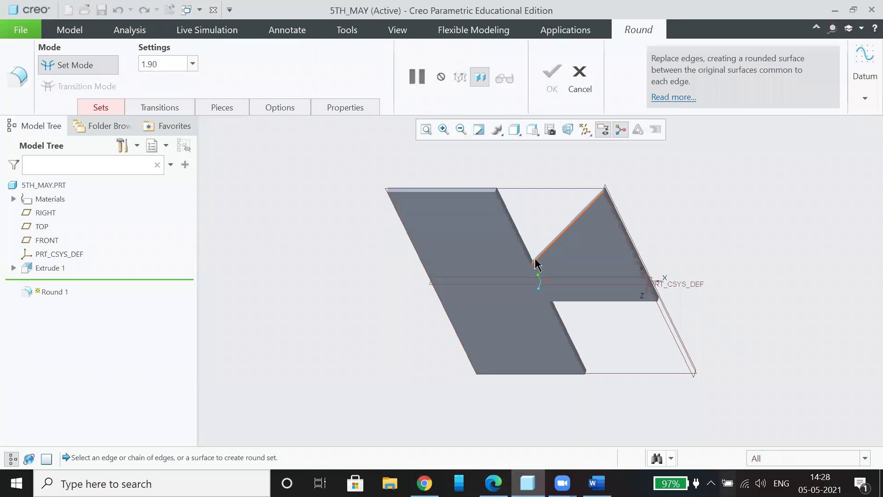
pyautogui.click(532, 265)
pyautogui.moveTo(583, 316); pyautogui.dragTo(564, 317, button='middle')
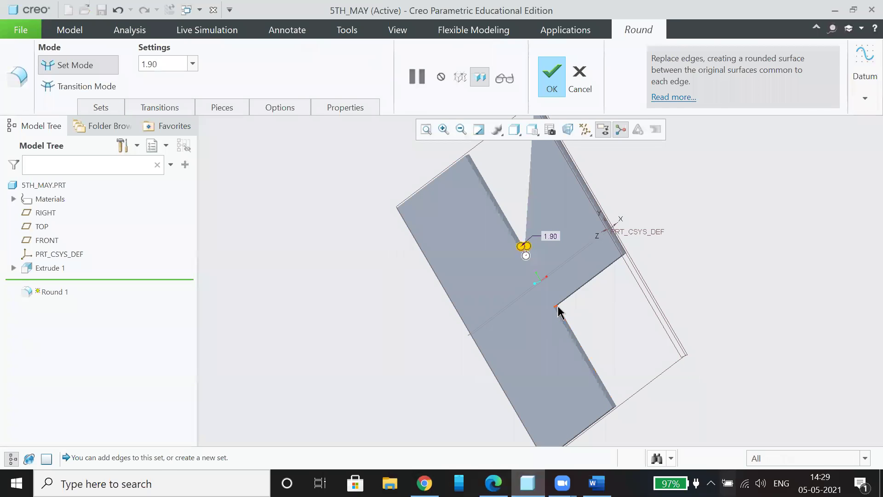
pyautogui.moveTo(619, 339)
pyautogui.mouseDown(button='middle')
pyautogui.moveTo(623, 328)
pyautogui.moveTo(630, 347)
pyautogui.mouseUp(button='middle')
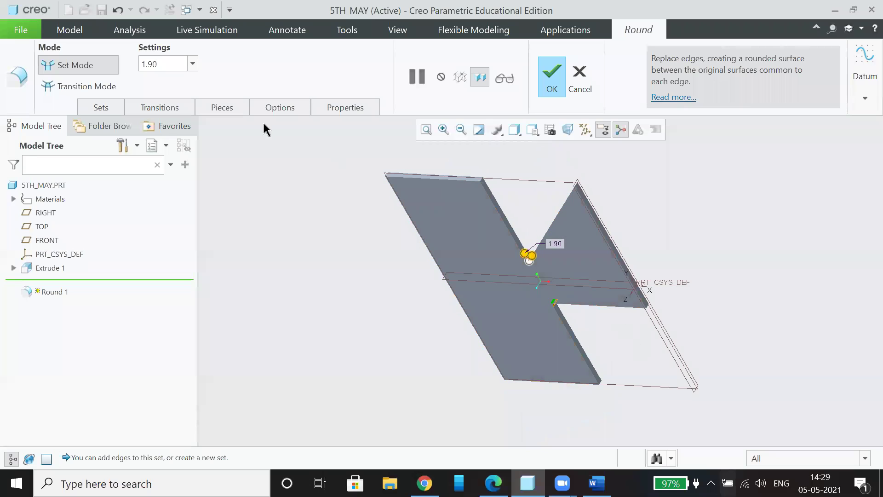
# - Add a second round set on the arm's two outer corner edges and enlarge its radius
pyautogui.click(103, 109)
pyautogui.click(111, 156)
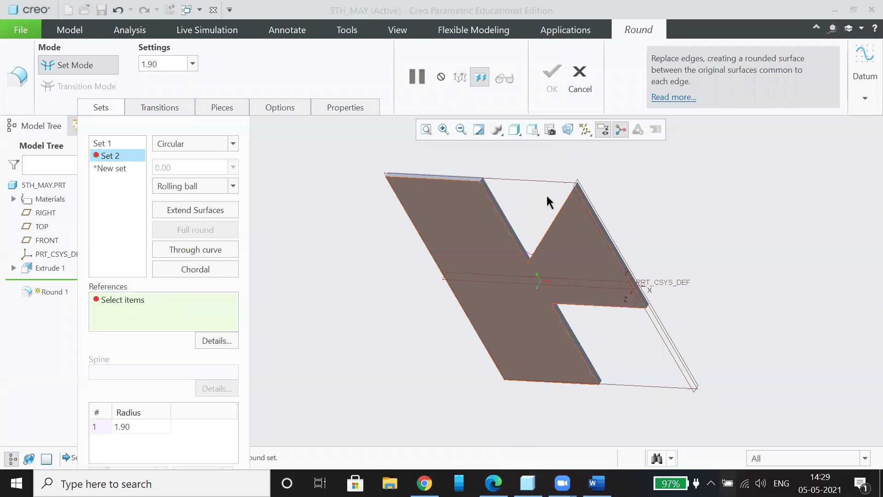
pyautogui.click(577, 185)
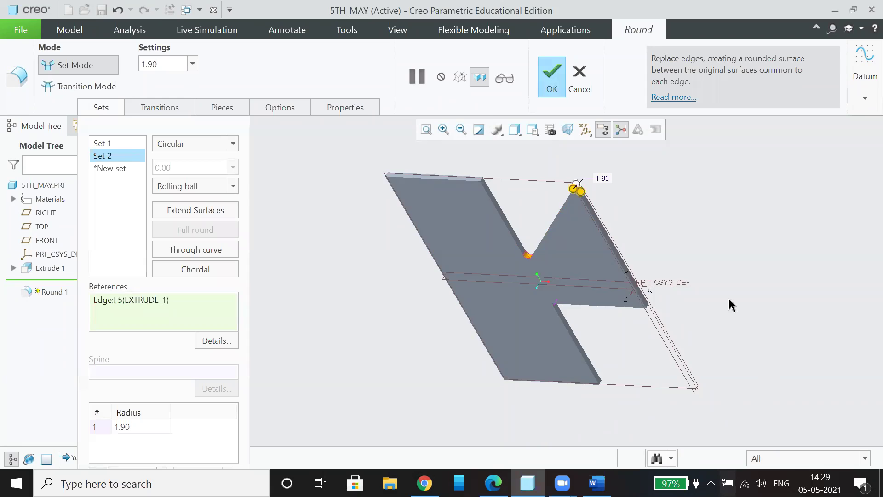
pyautogui.moveTo(728, 306); pyautogui.dragTo(588, 288, button='middle')
pyautogui.keyDown('ctrl'); pyautogui.click(595, 236); pyautogui.keyUp('ctrl')
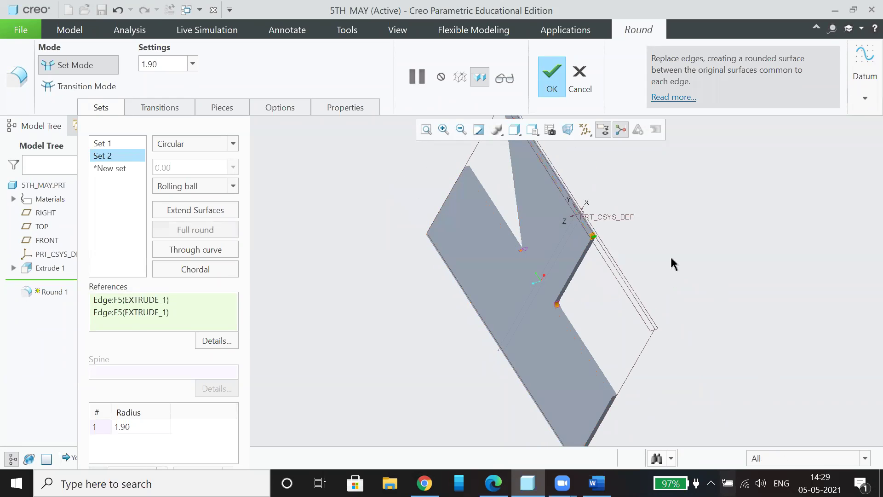
pyautogui.moveTo(669, 255); pyautogui.dragTo(695, 292, button='middle')
pyautogui.click(138, 71)
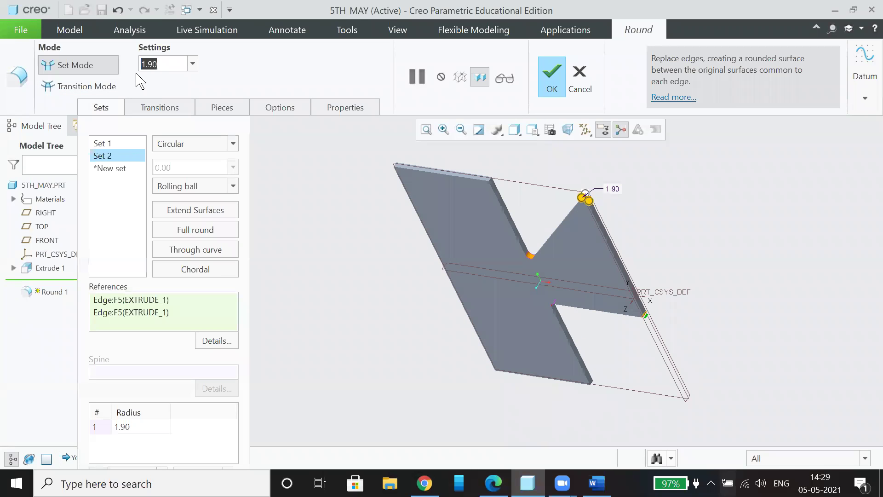
# - Set the radius of the inner-corner round set to 5 and complete the Round feature
pyautogui.click(110, 143)
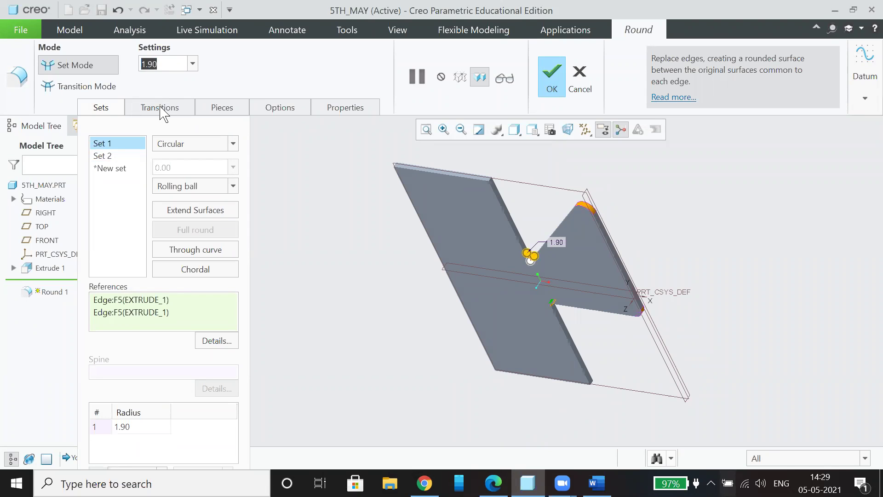
pyautogui.write('5')
pyautogui.press('Return')
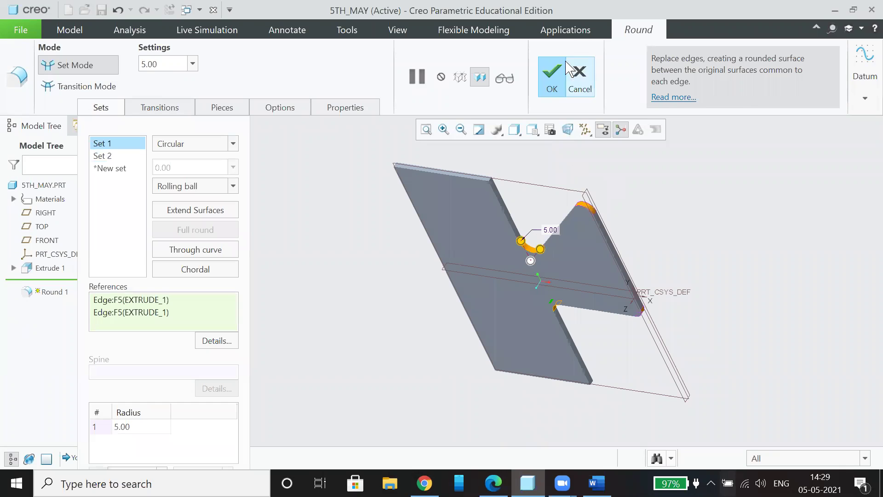
pyautogui.click(562, 69)
# - Place a simple hole on the arm's flat face with offset references RIGHT and TOP, about 12.9 and 10.5 away respectively
pyautogui.click(532, 130)
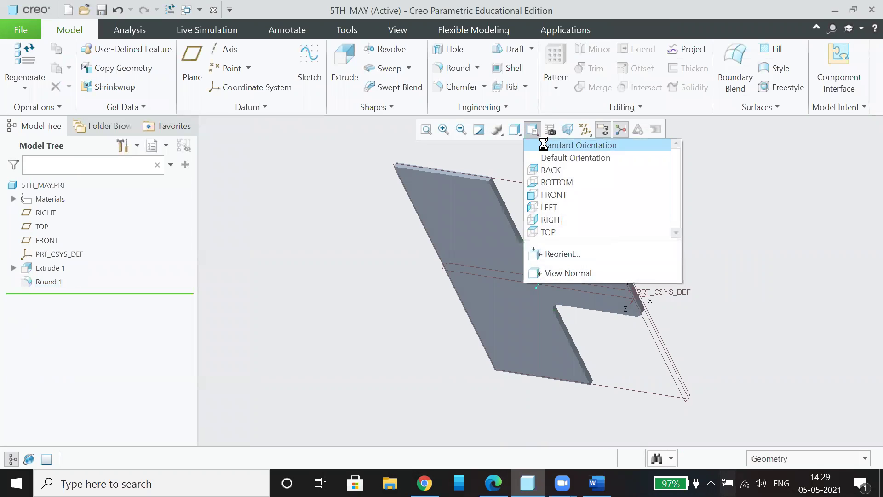
pyautogui.click(543, 145)
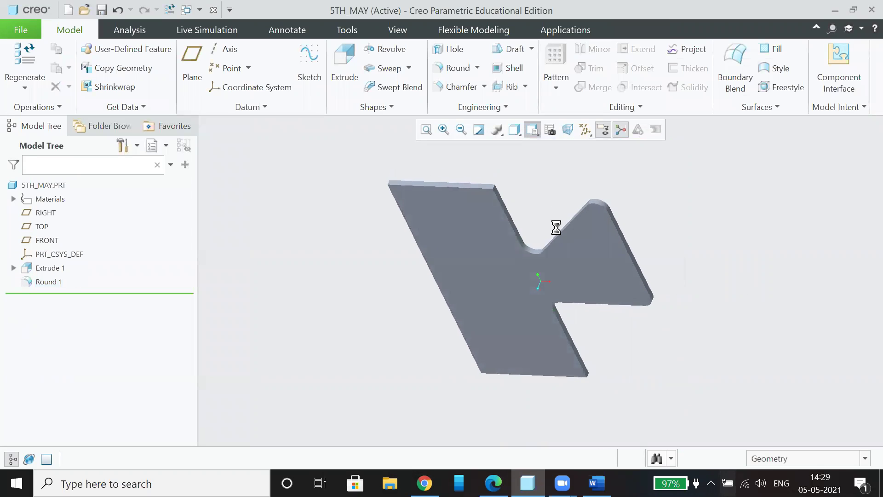
pyautogui.click(448, 50)
pyautogui.click(614, 268)
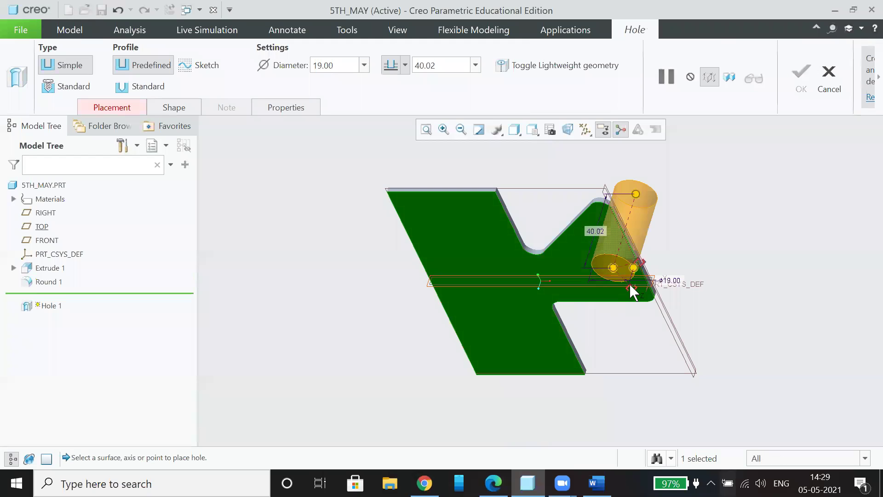
pyautogui.moveTo(640, 263); pyautogui.dragTo(596, 290)
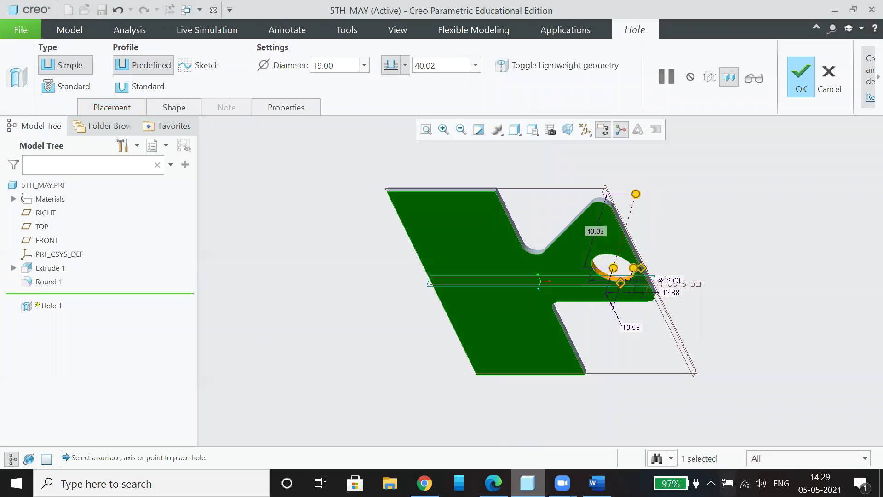
# - Check the hole placement at Figure 9 in bracket_problem.pdf, and in Creo Parametric set the hole's offset from TOP to 0
pyautogui.hotkey('alt', 'Tab')
pyautogui.scroll(-15, 643, 359)
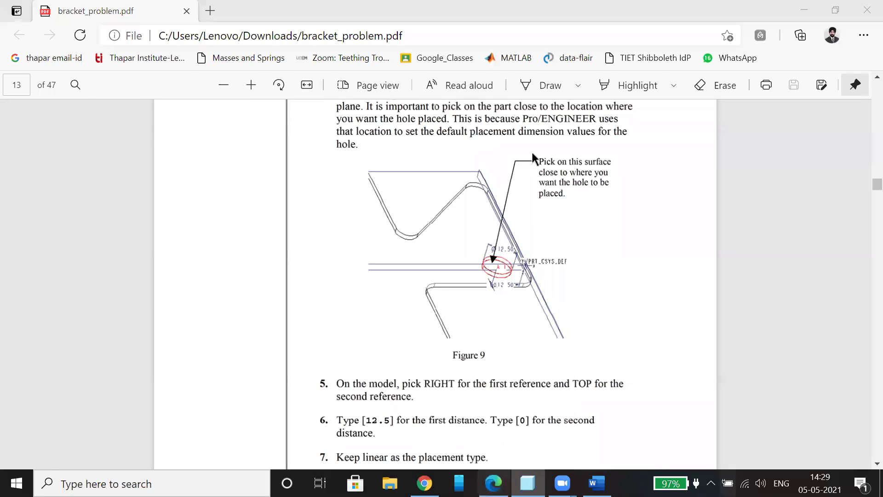
pyautogui.click(528, 482)
pyautogui.doubleClick(630, 327)
pyautogui.write('0')
pyautogui.press('Return')
# - Set the hole's diameter to 12.5 and its depth to drill through all surfaces
pyautogui.doubleClick(323, 65)
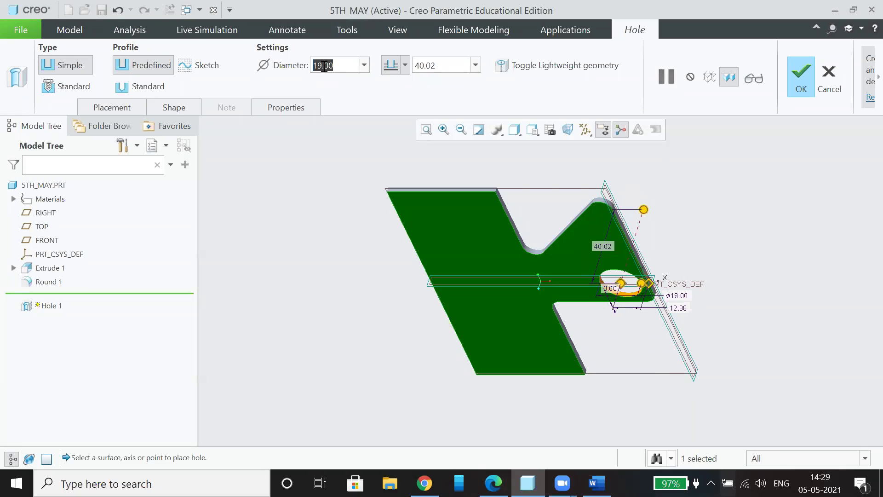
pyautogui.write('12.5')
pyautogui.press('Return')
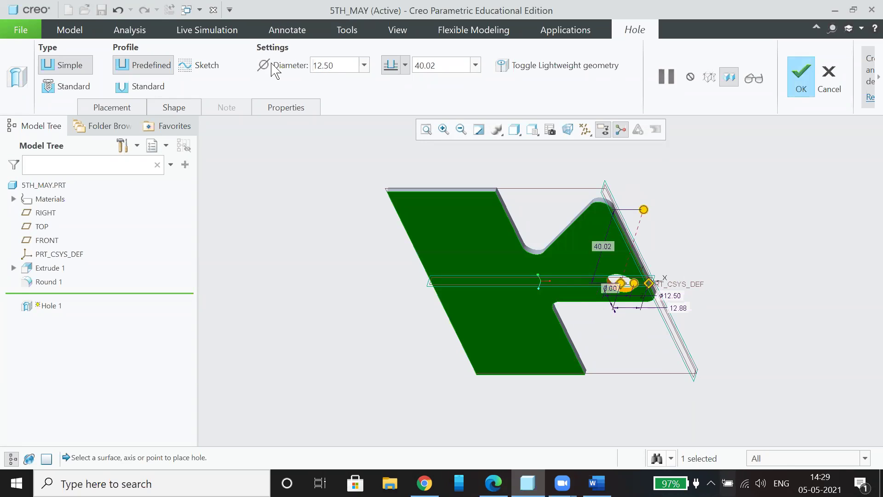
pyautogui.click(405, 65)
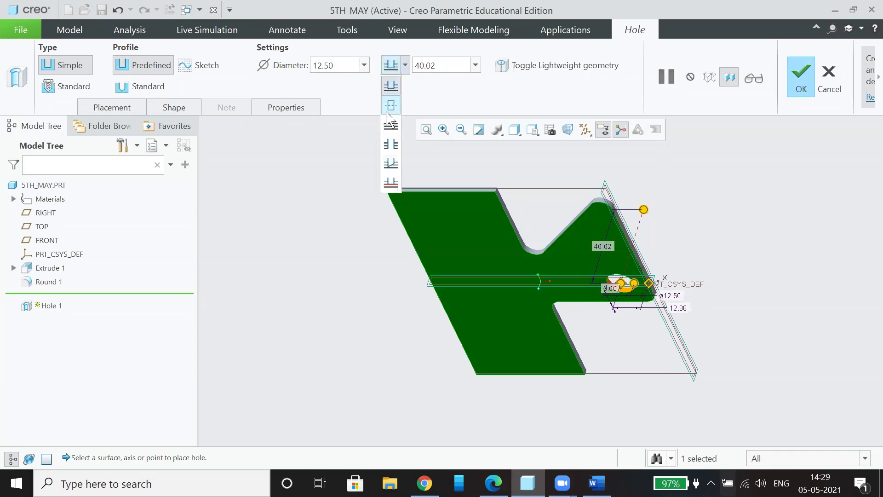
pyautogui.click(391, 143)
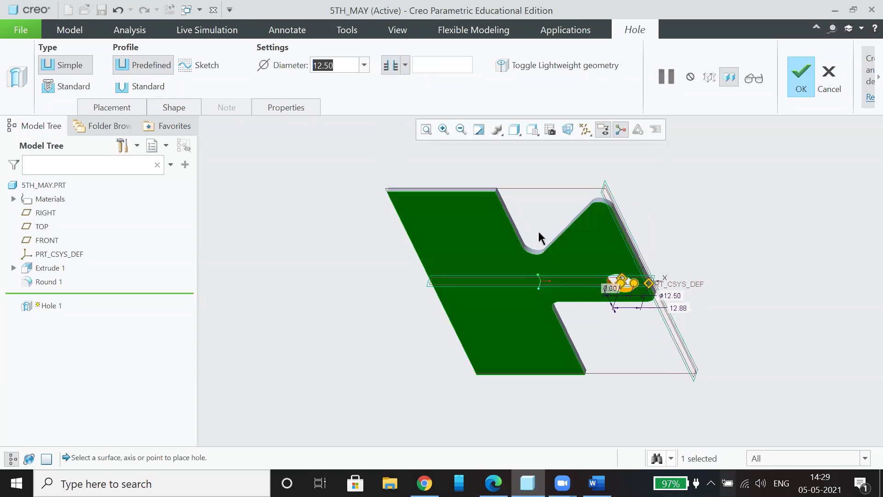
# - Set the hole's offset from RIGHT to 12.5 and complete the Hole feature
pyautogui.doubleClick(678, 308)
pyautogui.write('12.5')
pyautogui.press('Return')
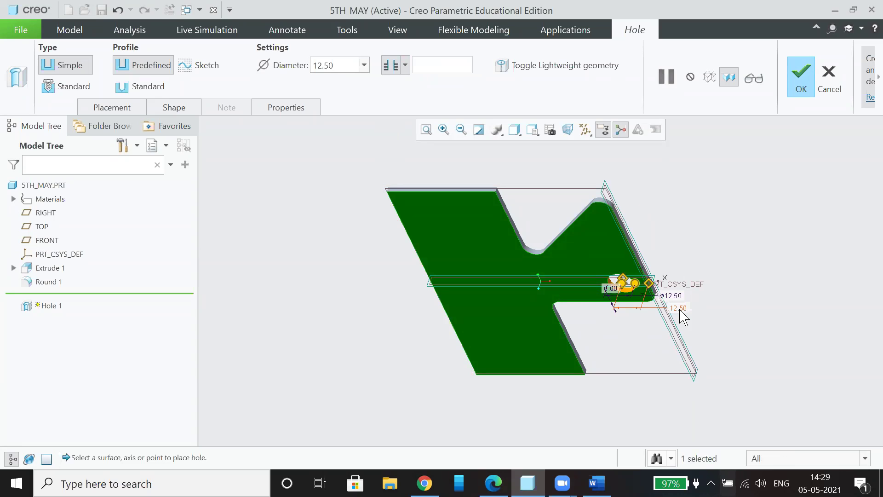
pyautogui.click(797, 90)
pyautogui.click(715, 295)
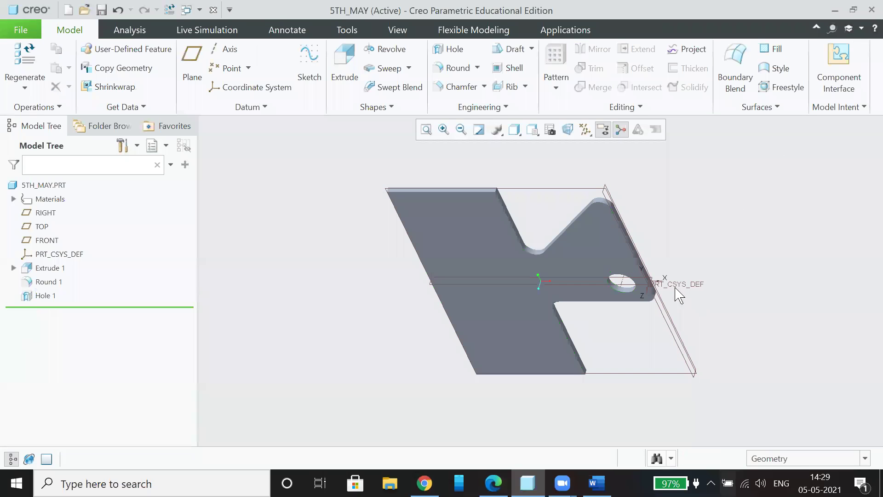
# - Select the finished hole and examine Figure 10 and the Task 7 pattern instructions for the second hole in bracket_problem.pdf
pyautogui.click(45, 296)
pyautogui.click(493, 483)
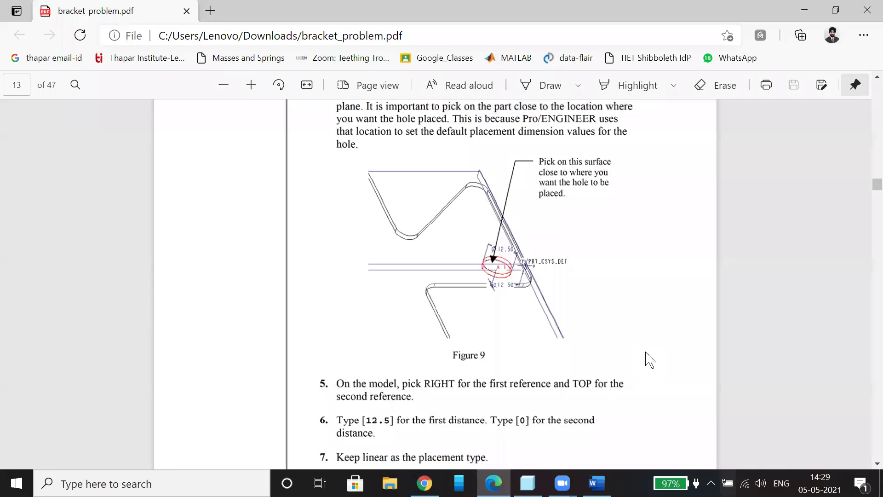
pyautogui.scroll(-15, 603, 301)
pyautogui.scroll(7, 603, 300)
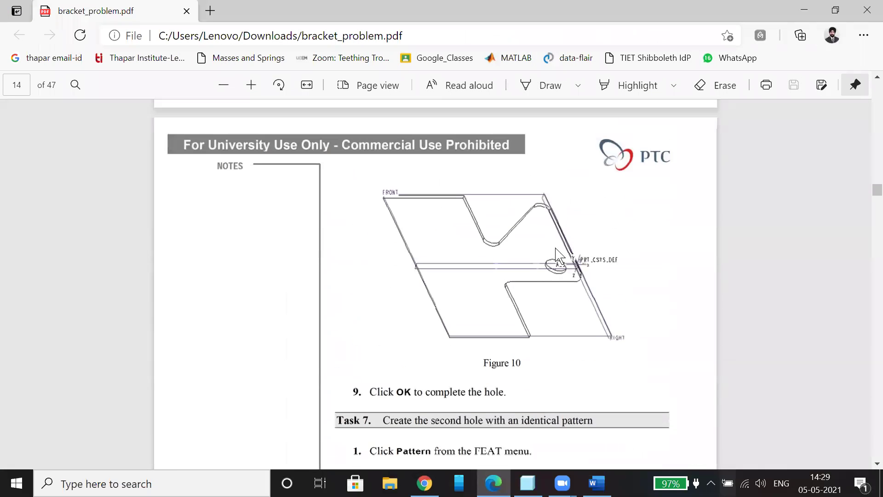
pyautogui.scroll(-12, 603, 311)
pyautogui.scroll(4, 409, 188)
pyautogui.scroll(-6, 612, 264)
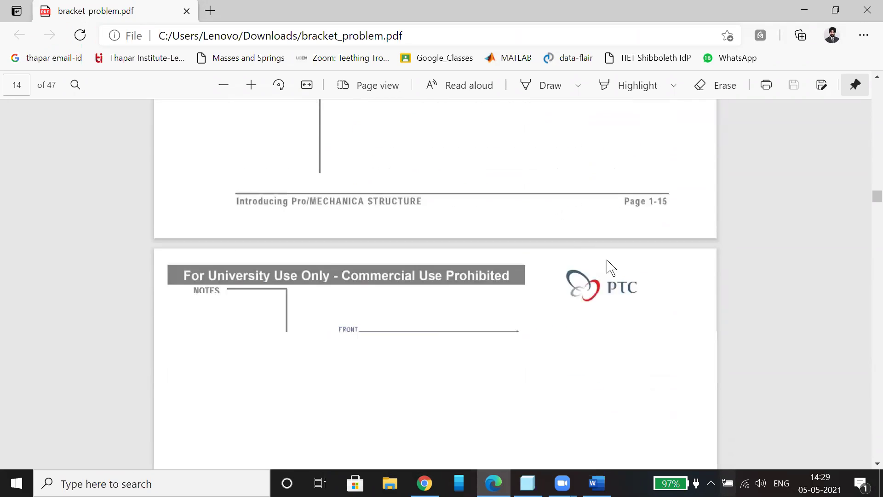
pyautogui.click(493, 483)
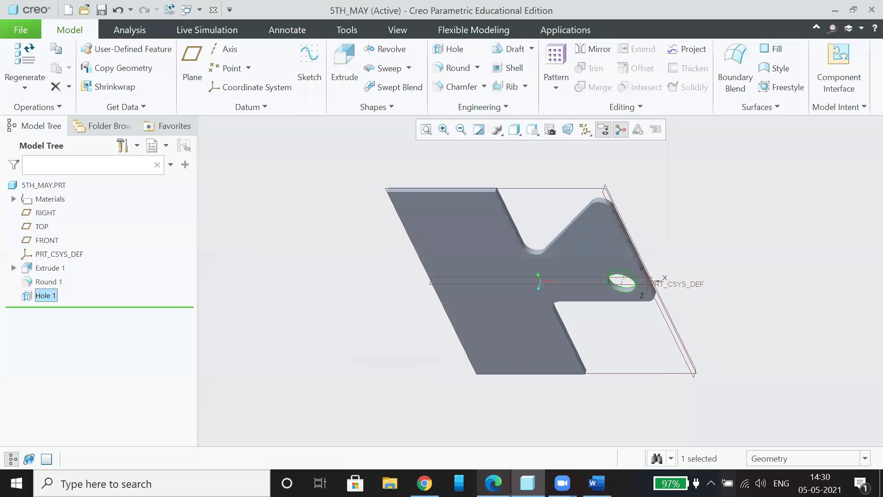
# - In Creo Parametric, create a two-member dimension pattern of the hole along its offset from TOP
pyautogui.click(555, 78)
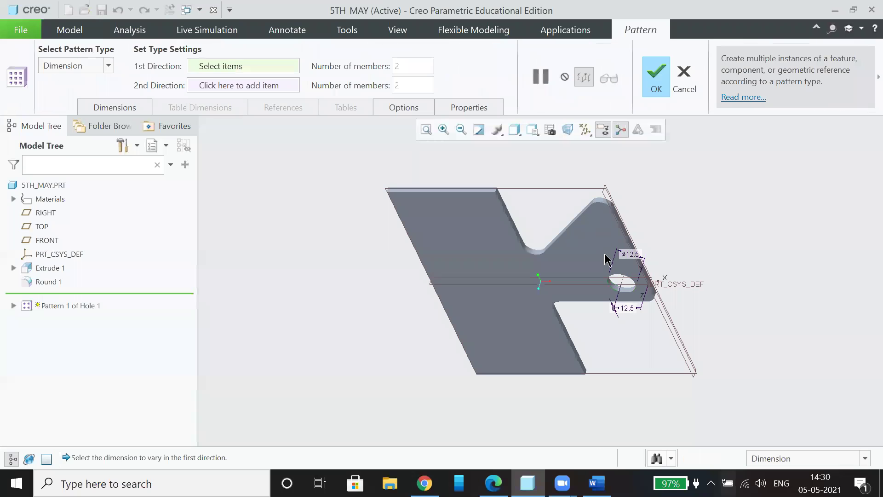
pyautogui.click(613, 307)
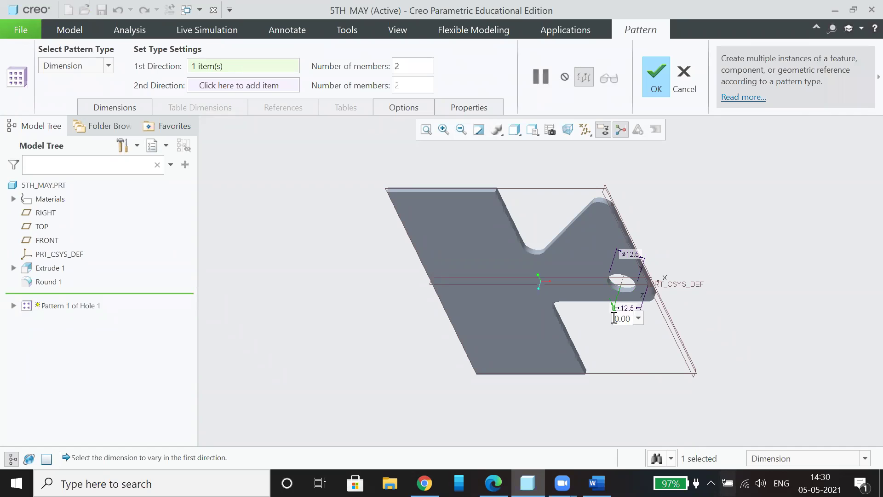
pyautogui.click(693, 338)
pyautogui.click(657, 83)
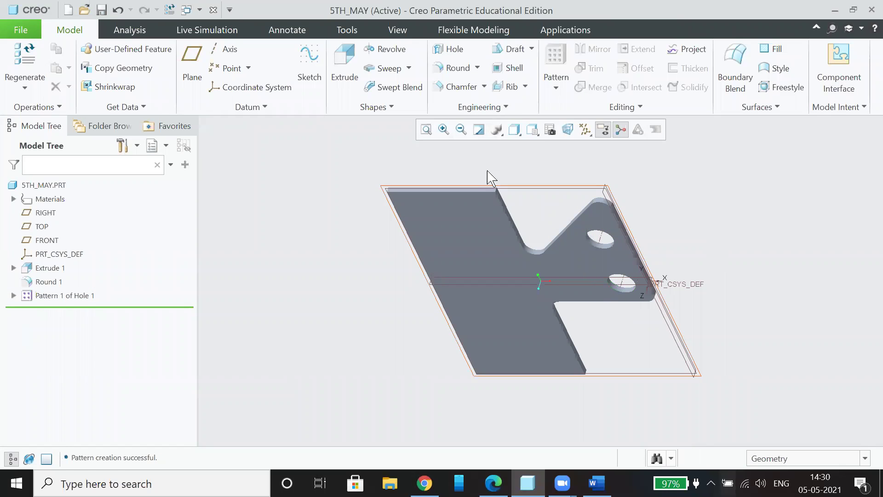
pyautogui.click(533, 129)
pyautogui.click(540, 146)
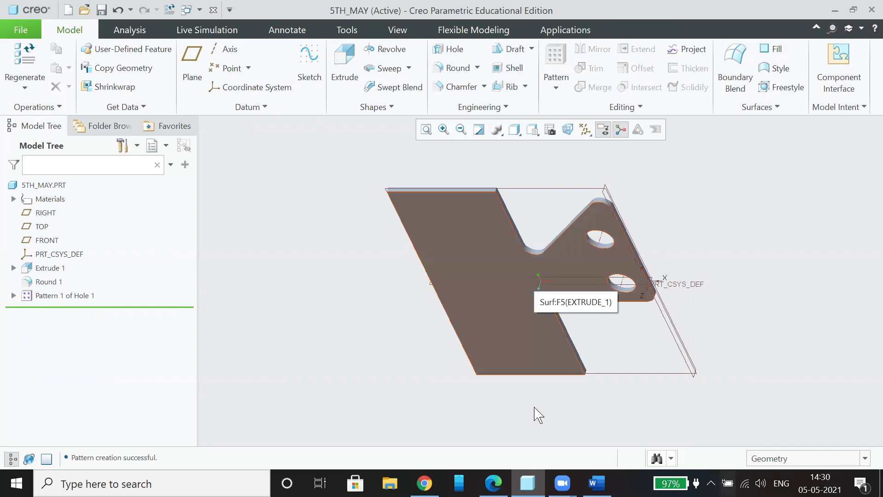
# - Check the Exercise 2 modeling tasks in bracket_problem.pdf, and in Creo Parametric start the Simulate application for the bracket
pyautogui.click(494, 483)
pyautogui.scroll(-10, 593, 253)
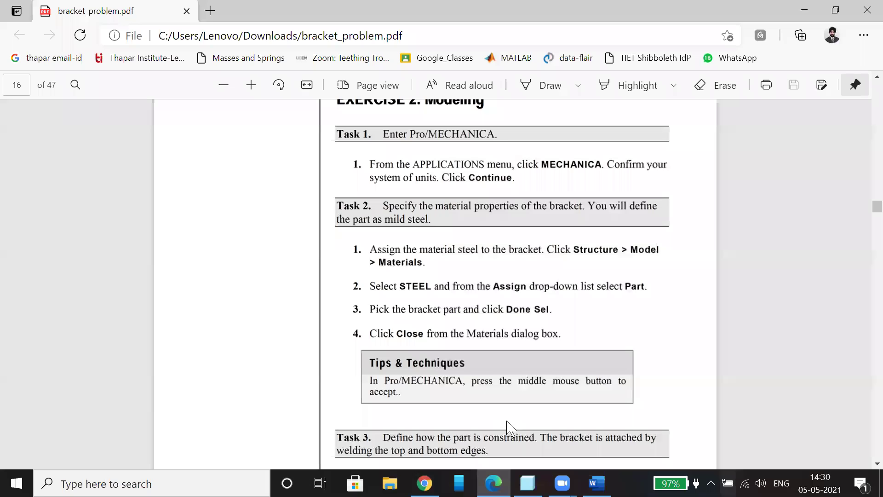
pyautogui.click(528, 483)
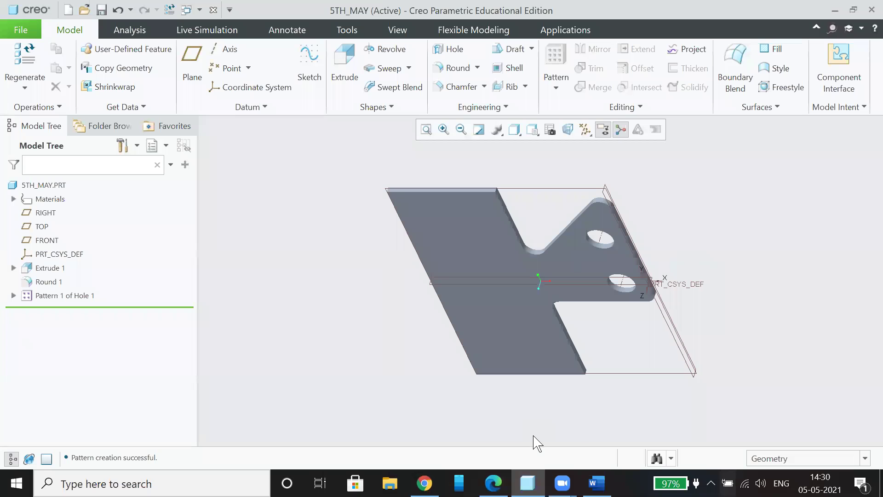
pyautogui.click(570, 31)
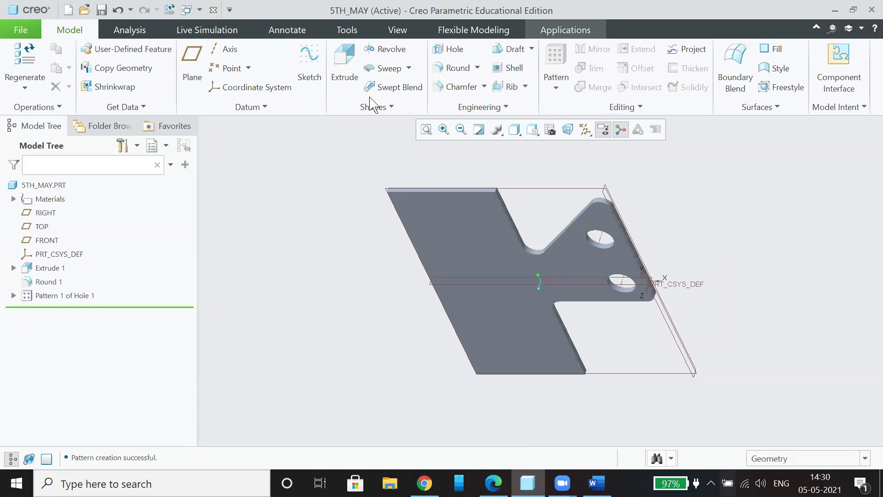
pyautogui.click(88, 69)
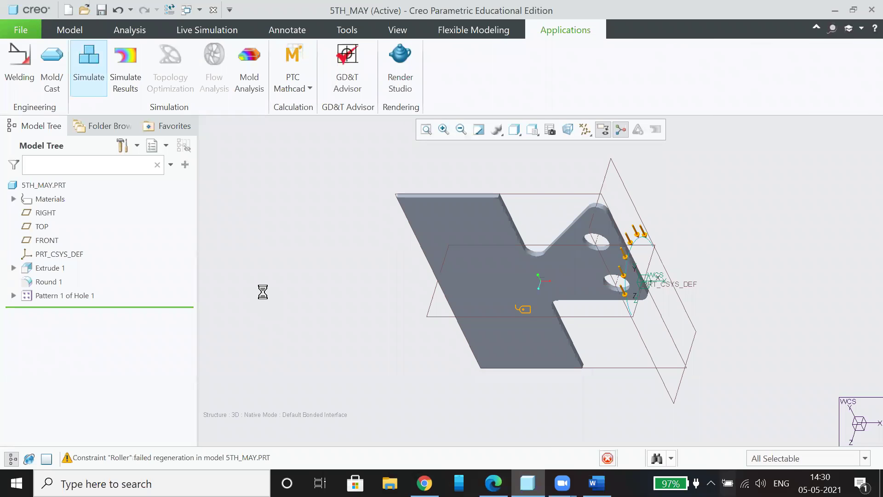